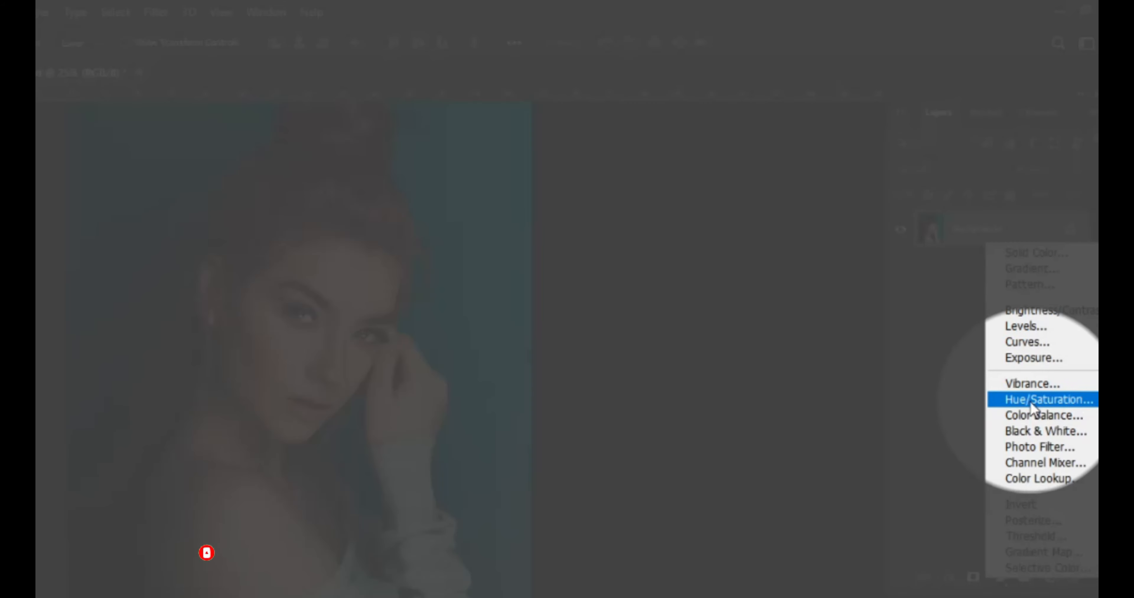
# Add a Hue/Saturation adjustment layer above the portrait with Saturation set to -100.
pyautogui.click(1031, 400)
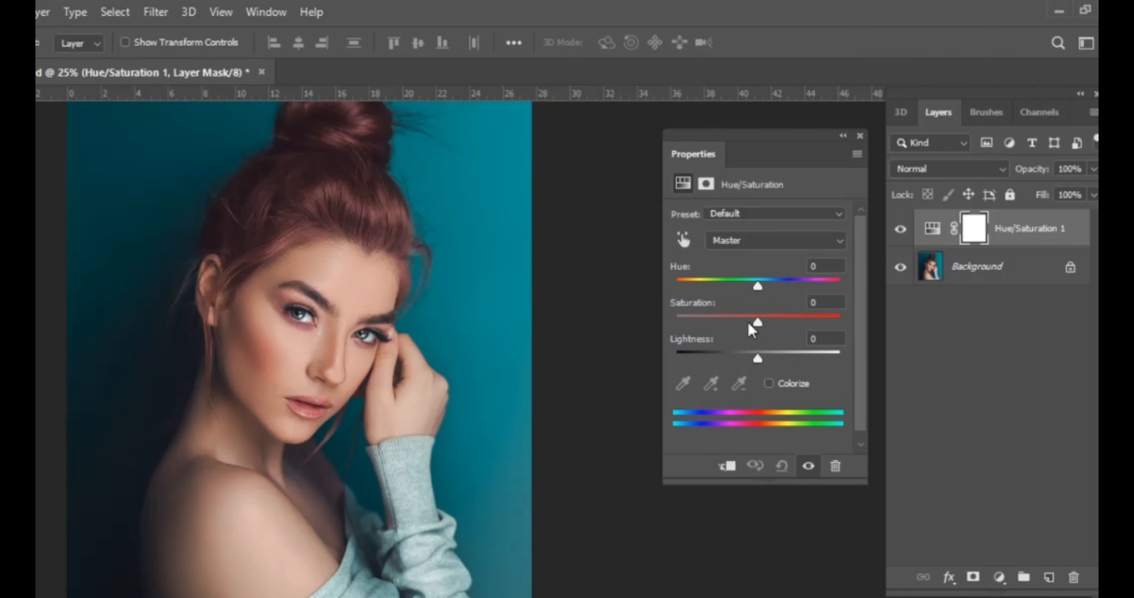
pyautogui.moveTo(756, 324); pyautogui.dragTo(665, 324)
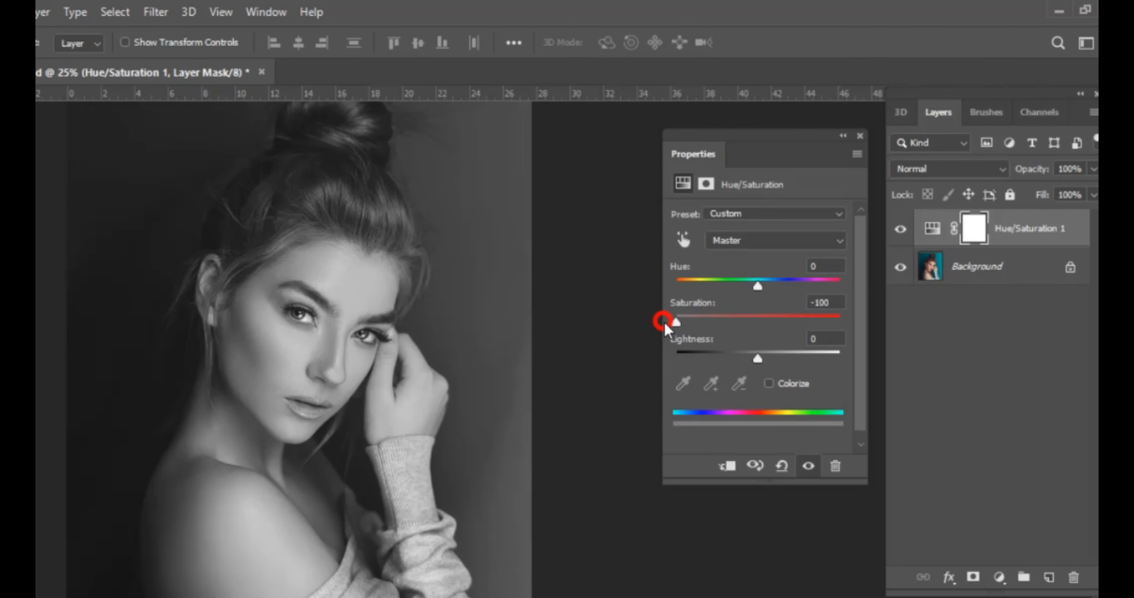
pyautogui.click(861, 135)
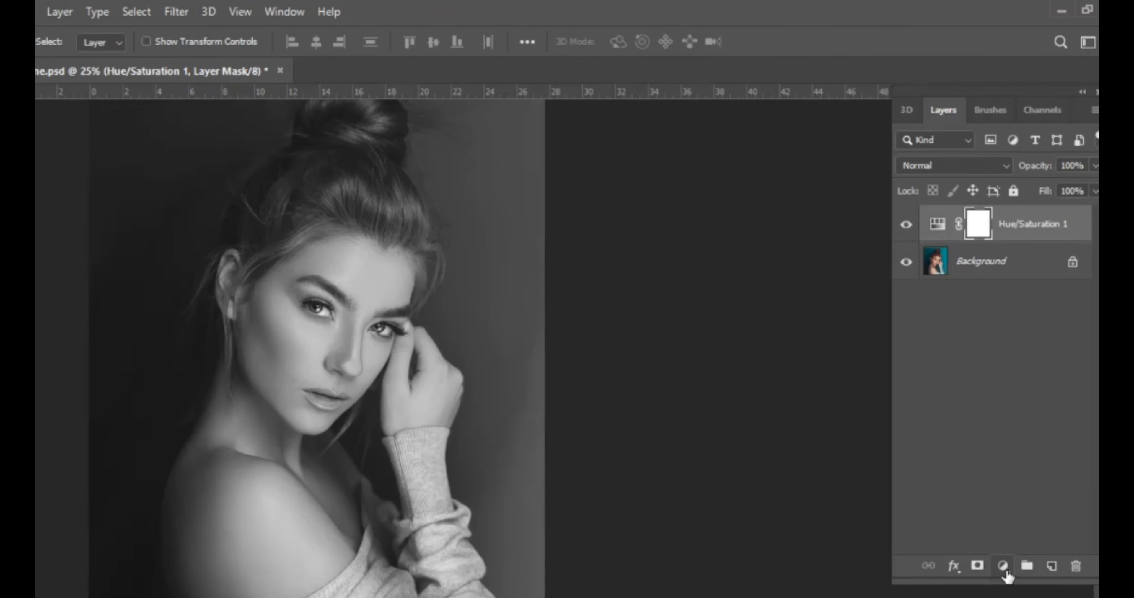
# Add a Solid Color fill layer in white (ffffff) above the Hue/Saturation adjustment.
pyautogui.click(1003, 567)
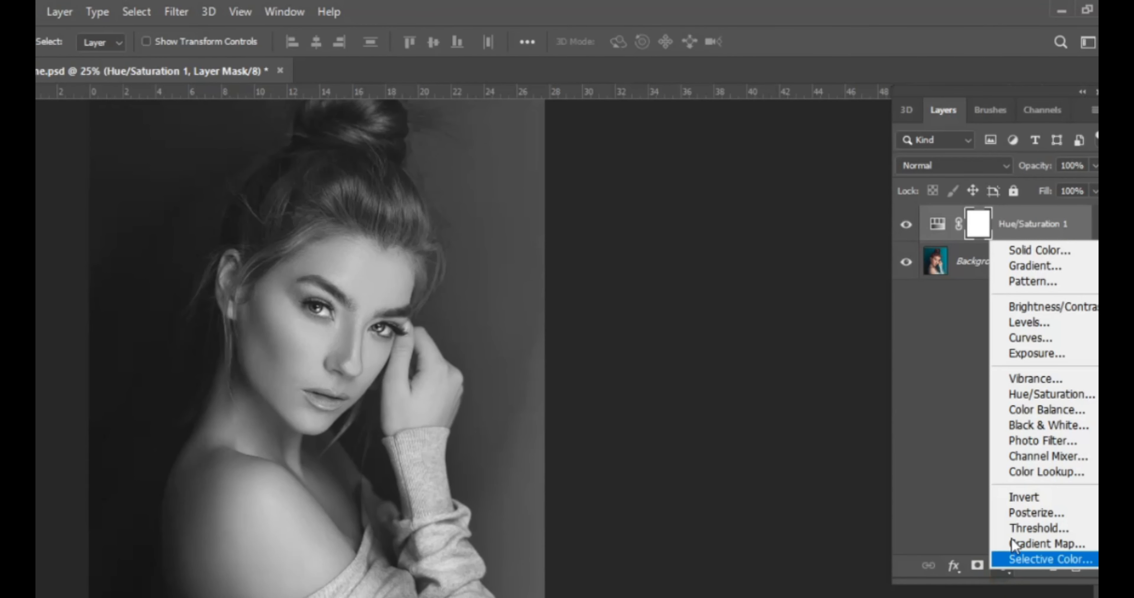
pyautogui.click(1055, 249)
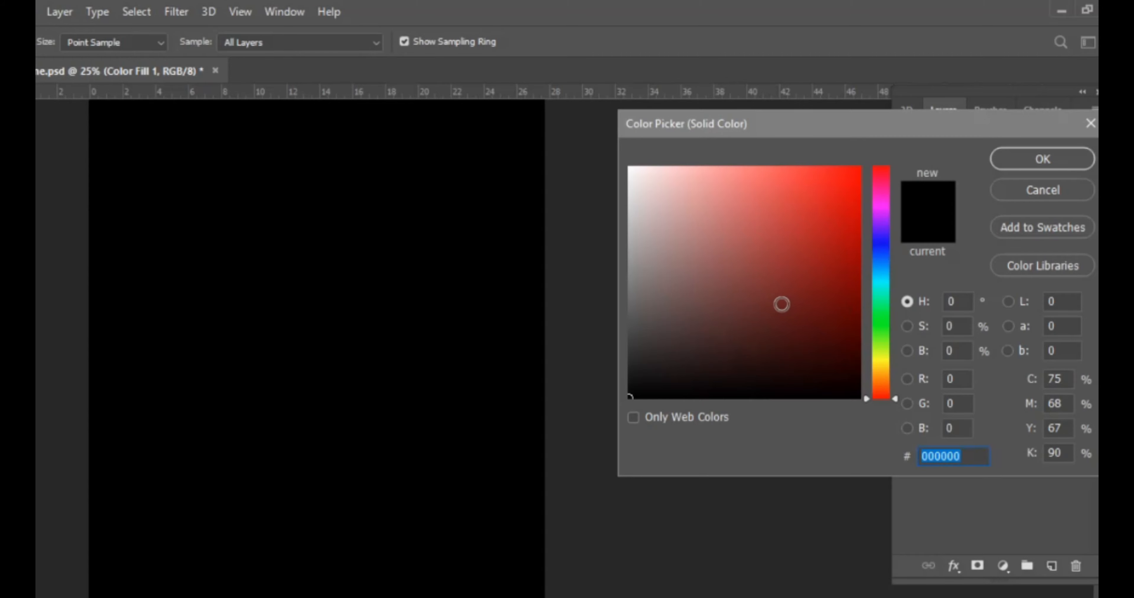
pyautogui.write('ffffff')
pyautogui.click(1060, 167)
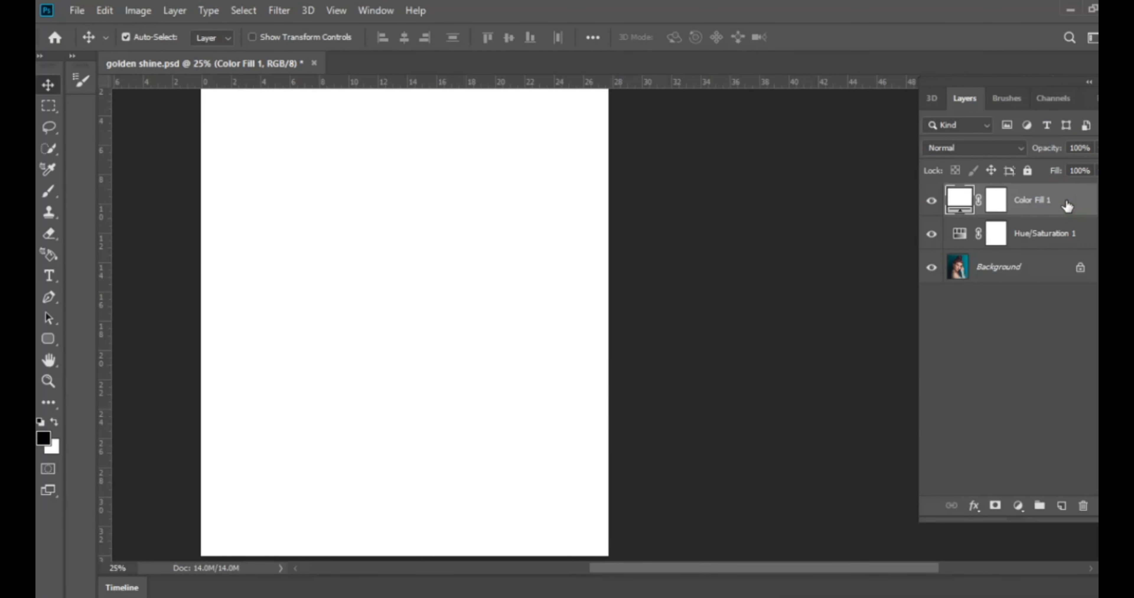
# In the white fill's blending options, split the Underlying Layer dark limit of Blend If to 145 / 216.
pyautogui.press('h')
pyautogui.doubleClick(1065, 206)
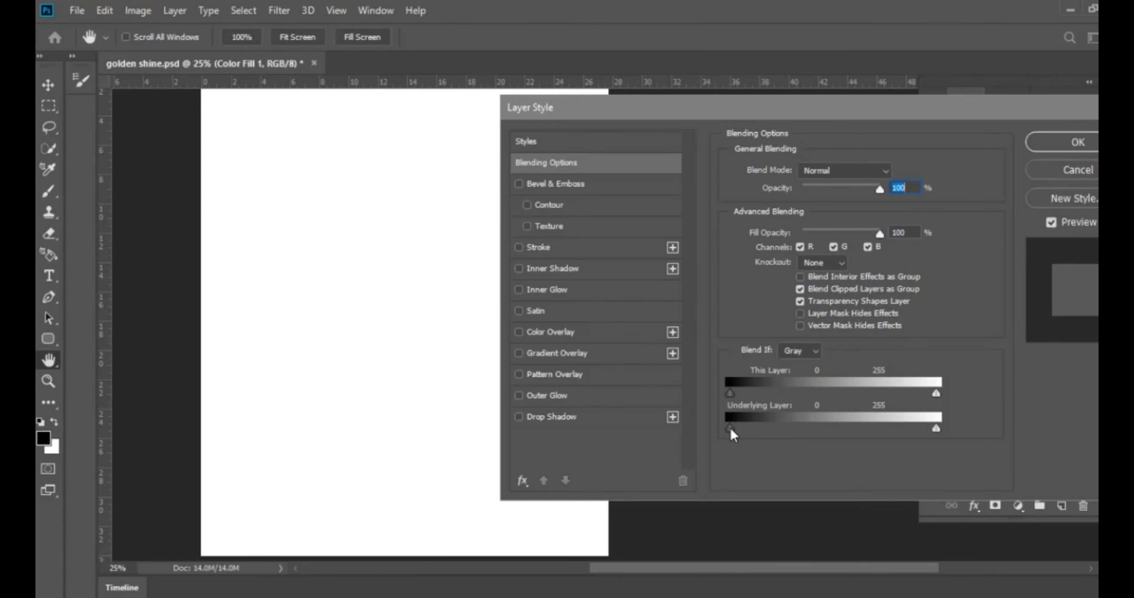
pyautogui.moveTo(752, 432); pyautogui.dragTo(877, 433)
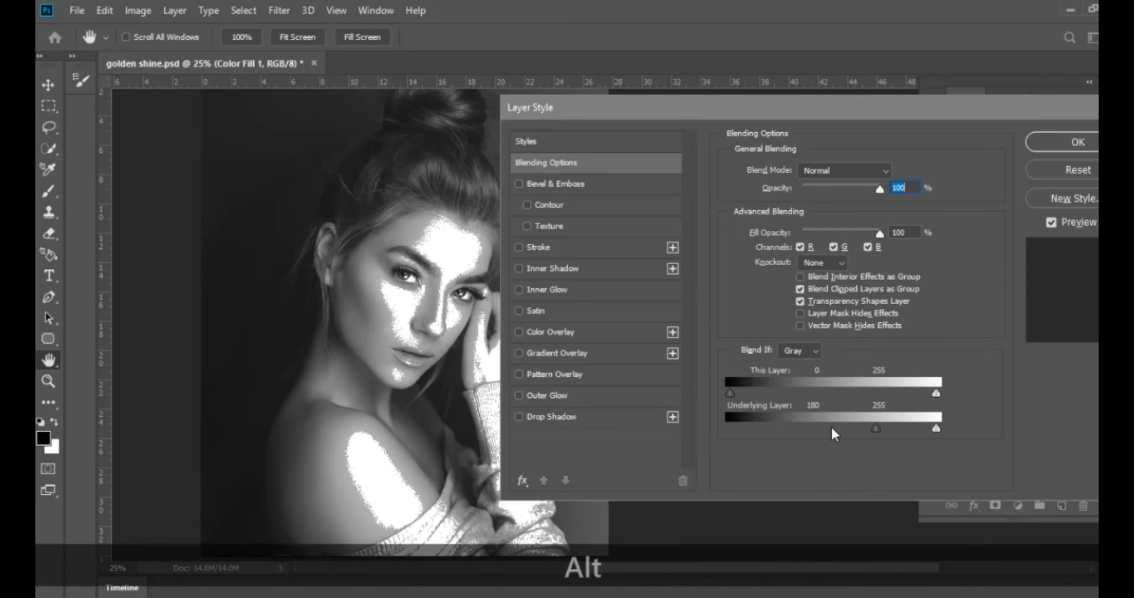
pyautogui.keyDown('alt'); pyautogui.moveTo(875, 429); pyautogui.dragTo(909, 437); pyautogui.keyUp('alt')
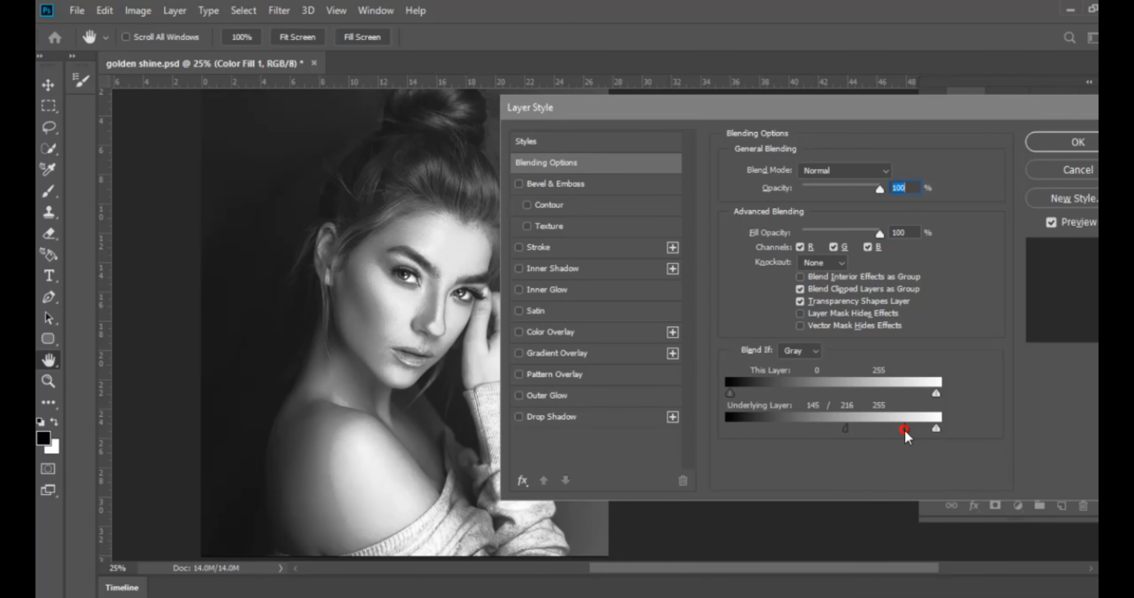
pyautogui.click(1058, 145)
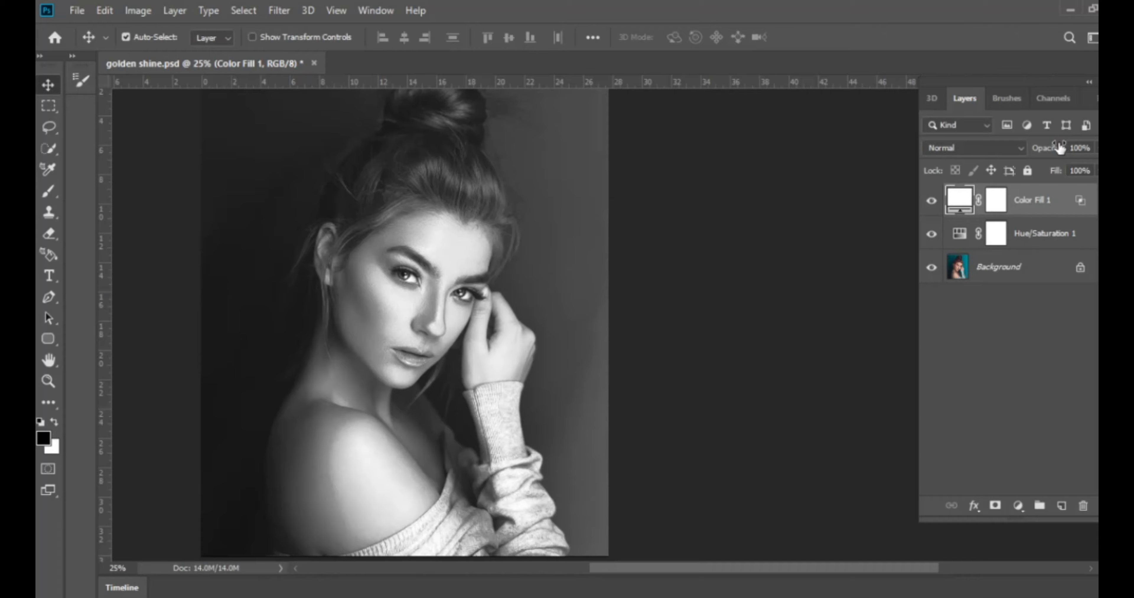
# Invert the Color Fill 1 mask to black and paint white along the nose bridge down to the tip with a soft brush.
pyautogui.click(996, 205)
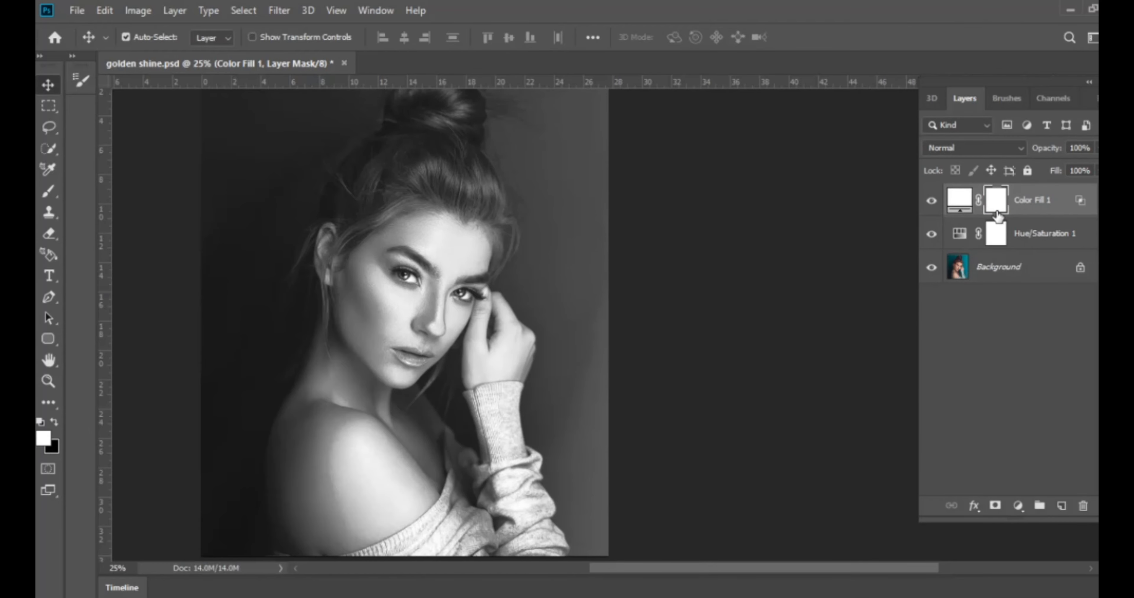
pyautogui.hotkey('ctrl', 'i')
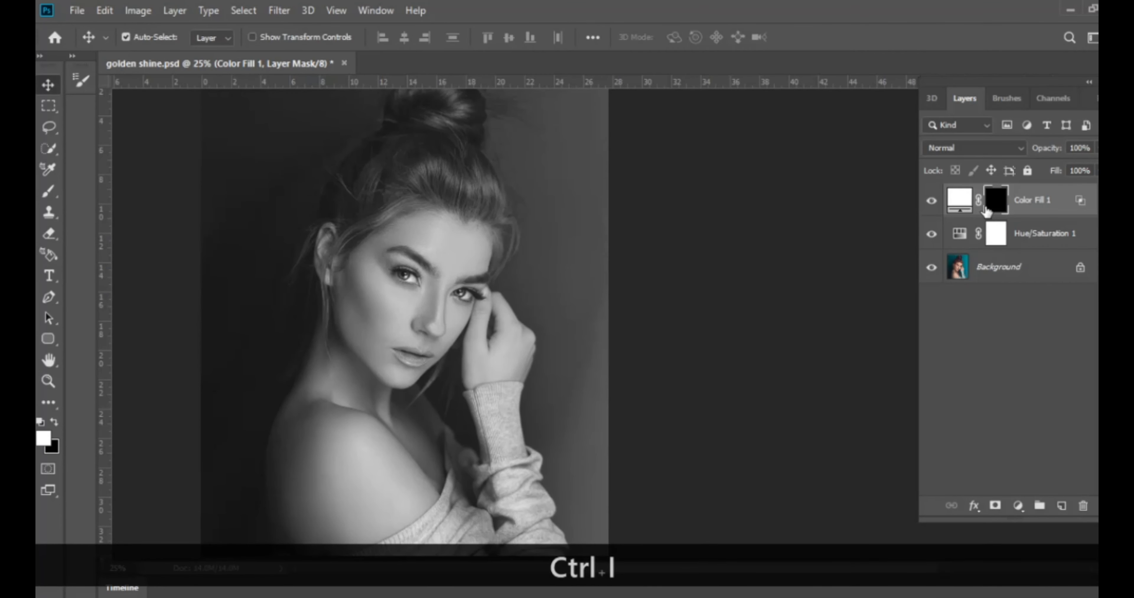
pyautogui.hotkey('ctrl', 'space')
pyautogui.moveTo(438, 294); pyautogui.dragTo(453, 295)
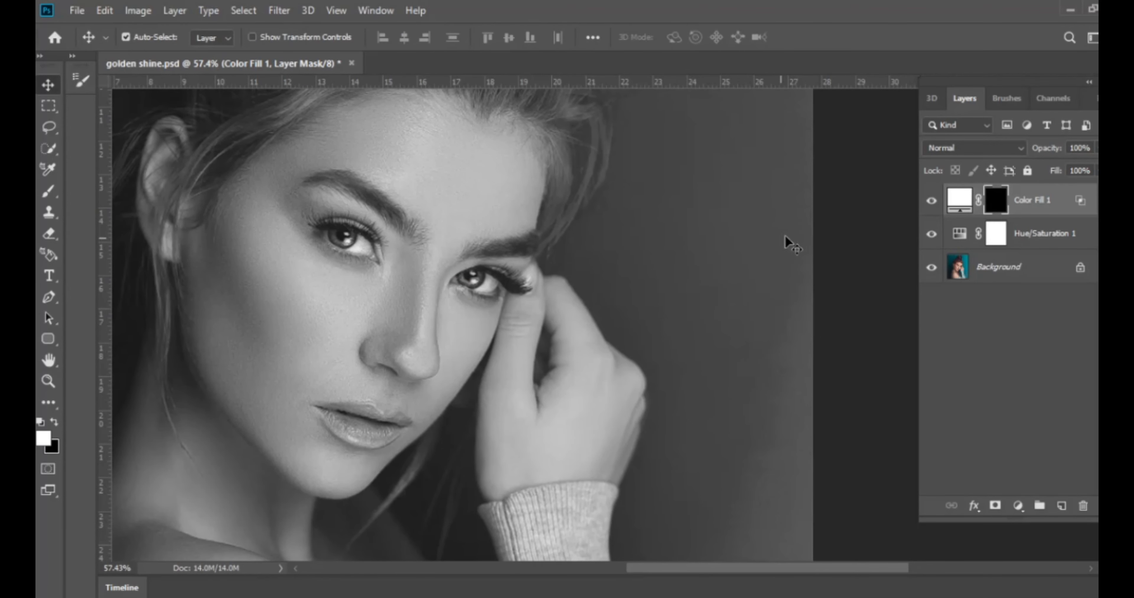
pyautogui.click(48, 191)
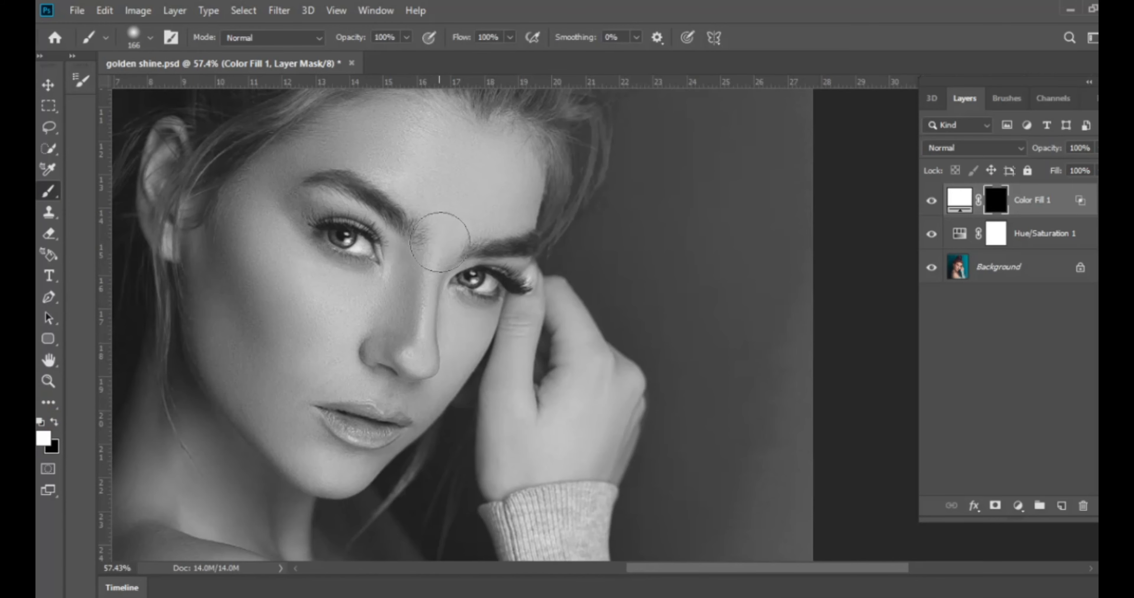
pyautogui.moveTo(438, 223)
pyautogui.mouseDown()
pyautogui.moveTo(414, 376)
pyautogui.moveTo(370, 457)
pyautogui.moveTo(344, 480)
pyautogui.moveTo(420, 388)
pyautogui.mouseUp()
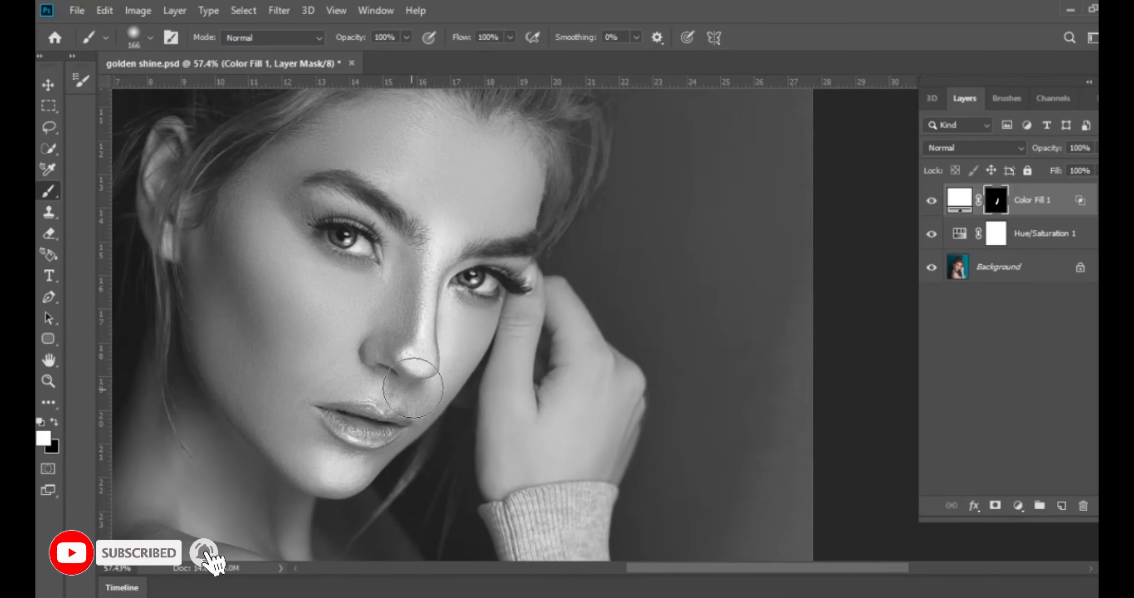
pyautogui.click(441, 326)
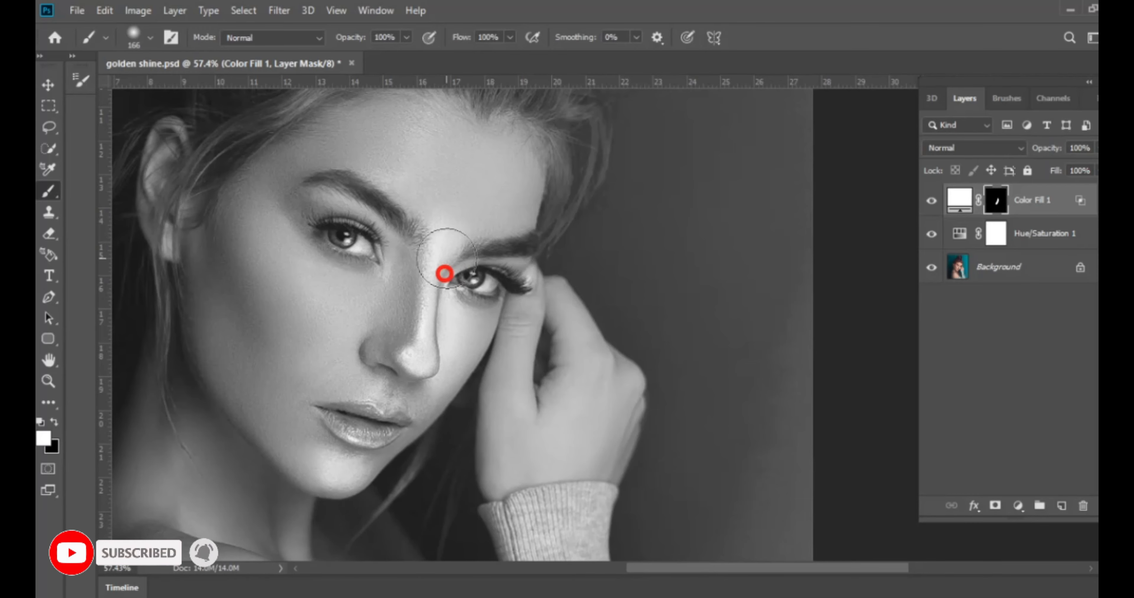
# Add a second Solid Color fill layer in white (ffffff) above Color Fill 1.
pyautogui.click(1017, 506)
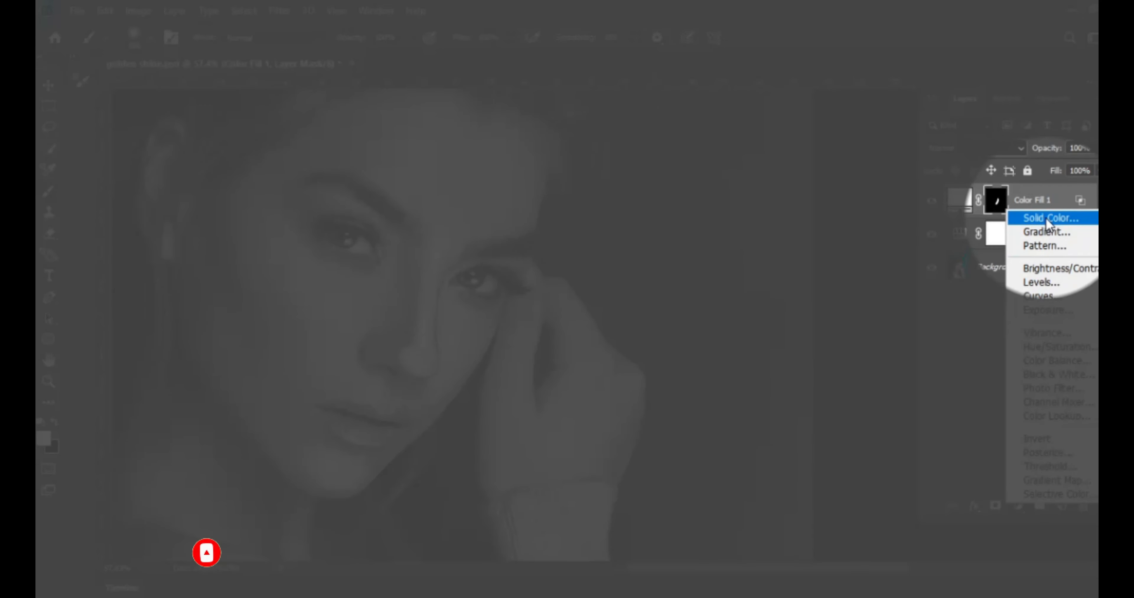
pyautogui.click(1051, 217)
pyautogui.click(728, 205)
pyautogui.write('ffffff')
pyautogui.click(1046, 143)
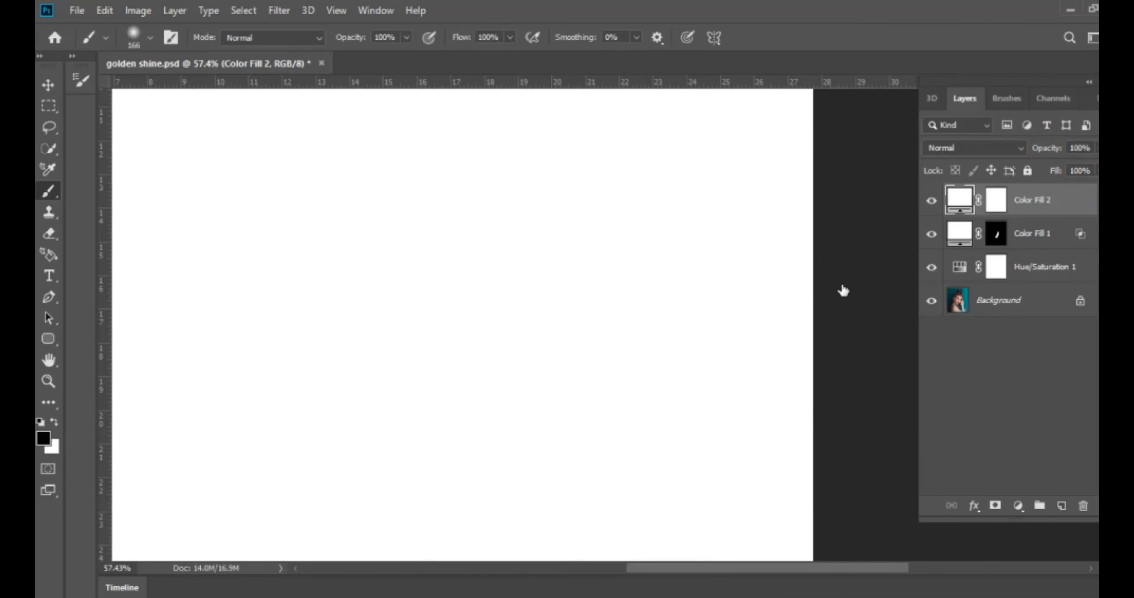
# Split the Underlying Layer dark limit of Blend If on Color Fill 2 to 111 / 178.
pyautogui.moveTo(735, 430); pyautogui.dragTo(839, 432)
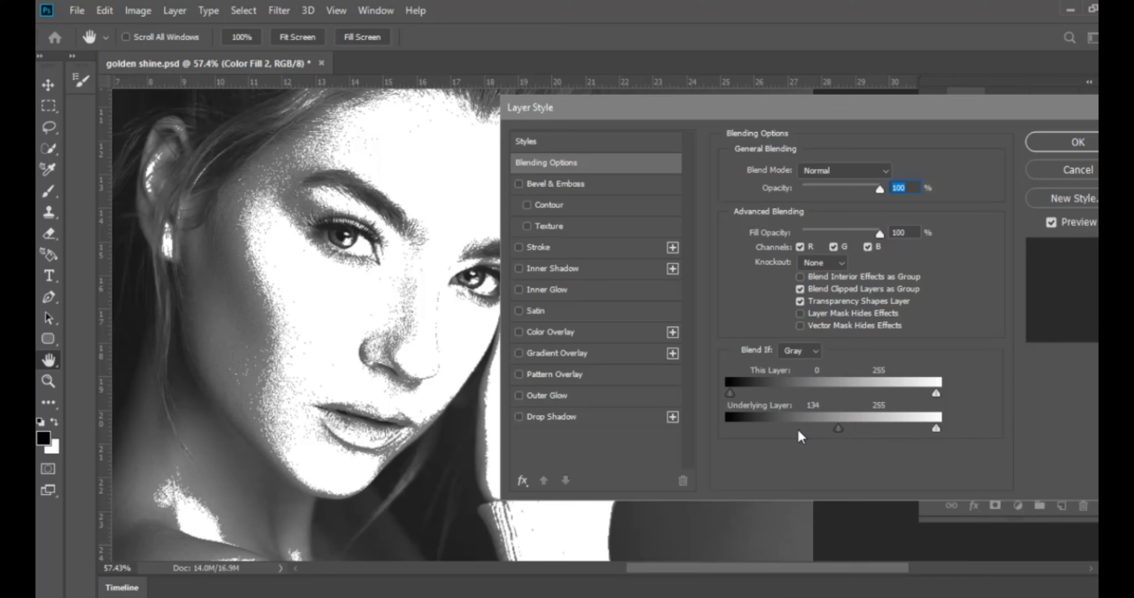
pyautogui.moveTo(838, 429); pyautogui.dragTo(876, 431)
pyautogui.moveTo(789, 429); pyautogui.dragTo(820, 431)
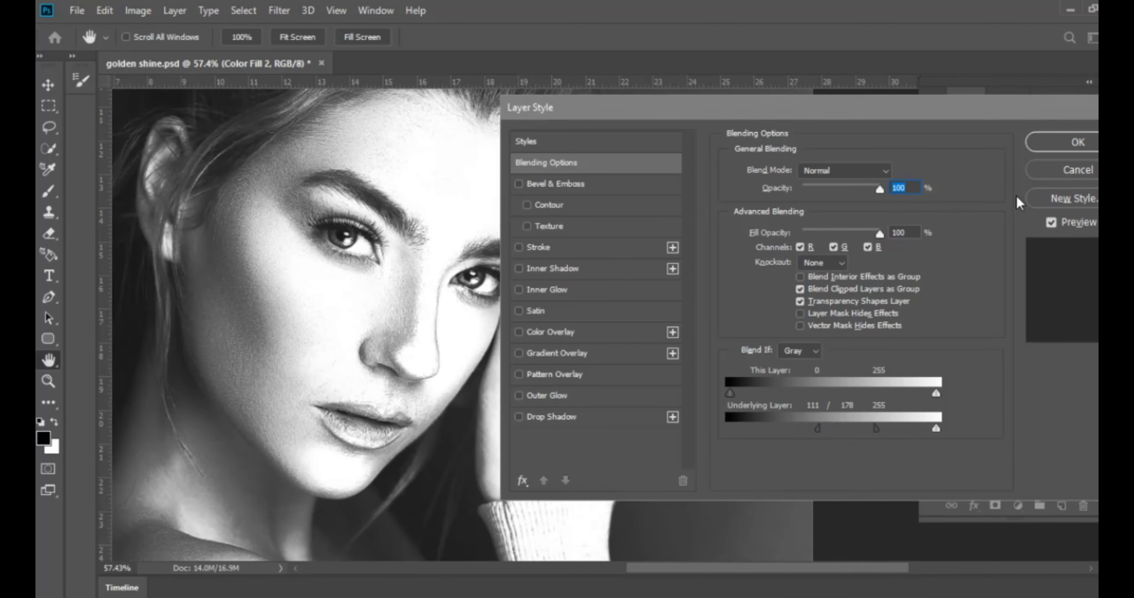
pyautogui.click(1067, 146)
# Invert the Color Fill 2 mask to black and paint white over the cheek and temple on the ear side with a size 246 brush.
pyautogui.press('b')
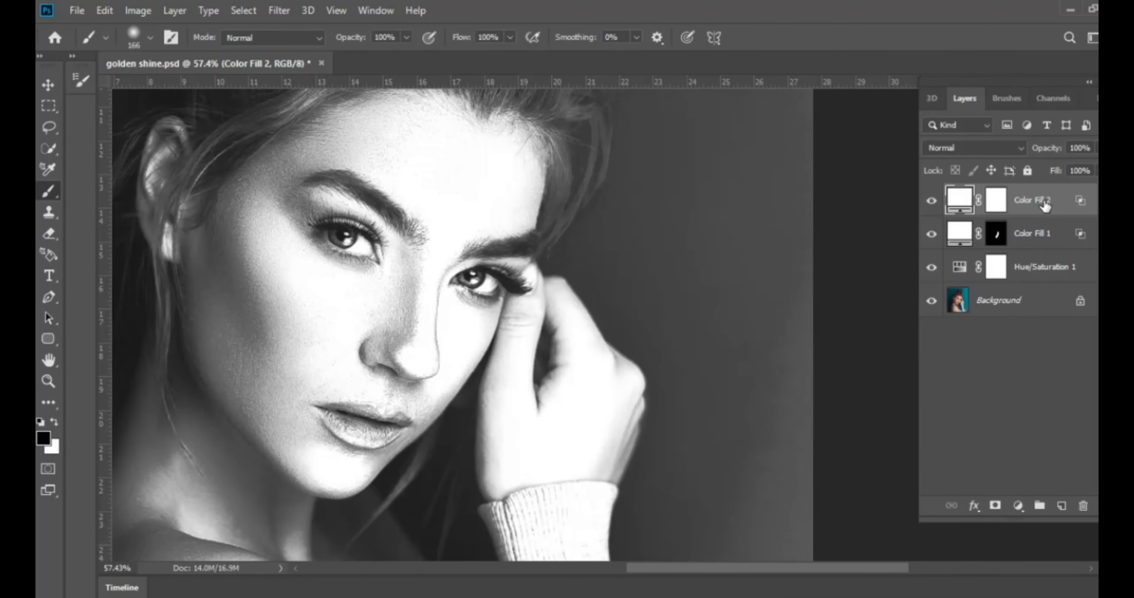
pyautogui.click(996, 202)
pyautogui.press('x')
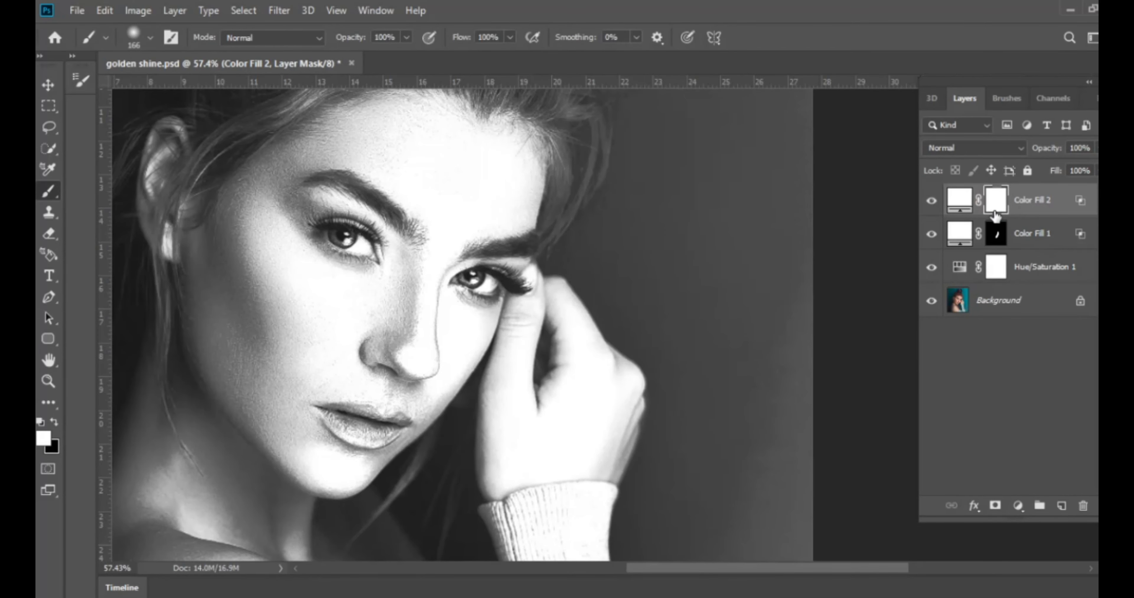
pyautogui.hotkey('ctrl', 'i')
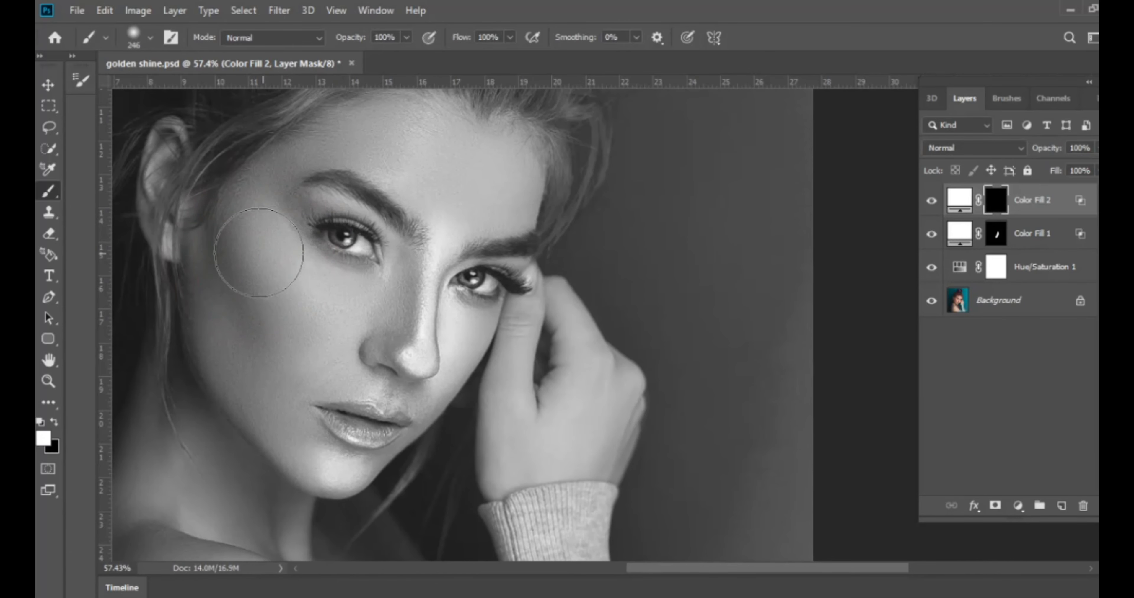
pyautogui.click(266, 257)
pyautogui.moveTo(283, 330); pyautogui.dragTo(299, 392)
pyautogui.moveTo(266, 255); pyautogui.dragTo(270, 203)
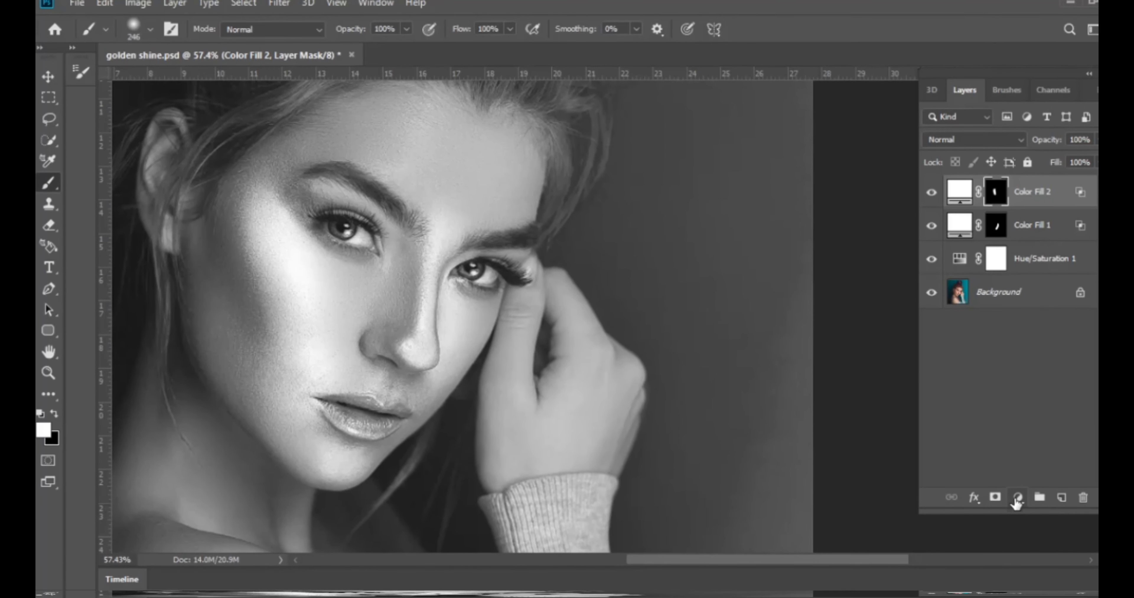
# Add a third Solid Color fill layer in white (ffffff) above Color Fill 2.
pyautogui.click(1018, 509)
pyautogui.click(1051, 221)
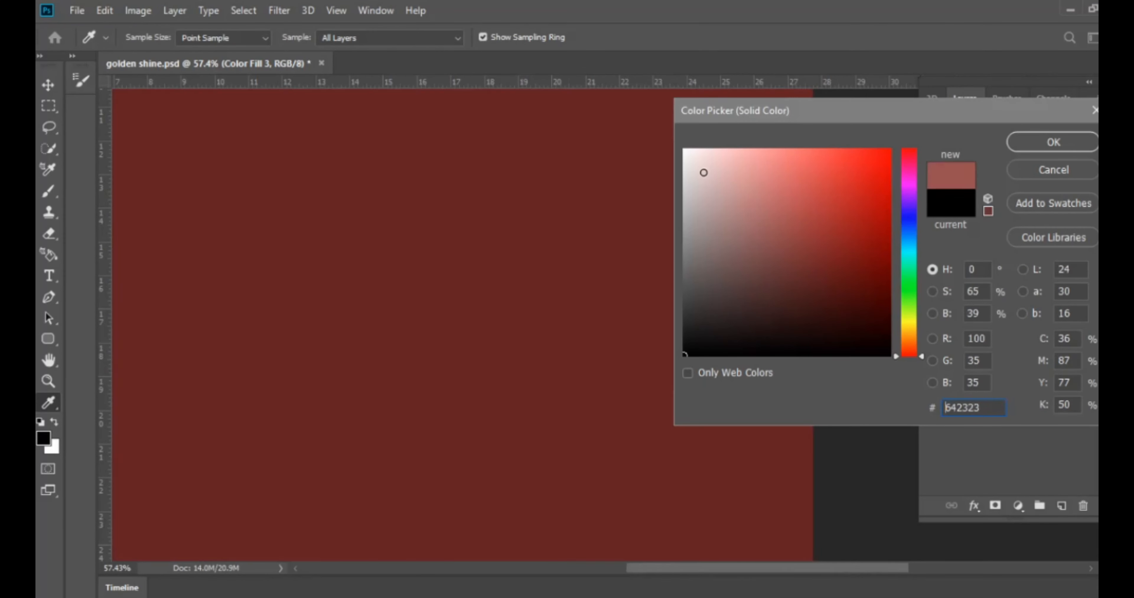
pyautogui.moveTo(704, 173); pyautogui.dragTo(683, 149)
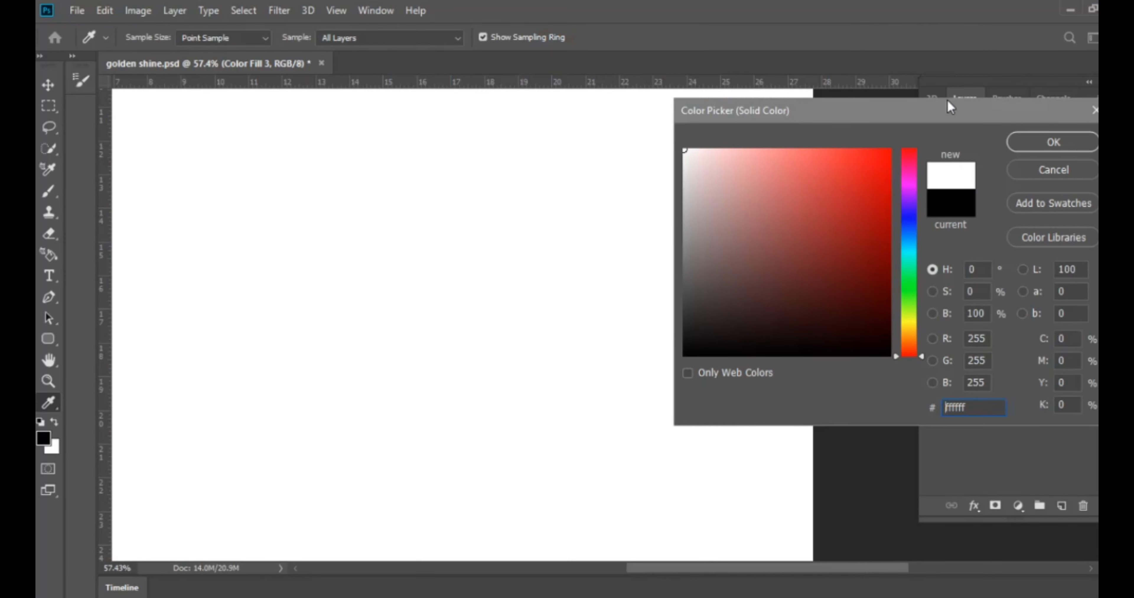
pyautogui.click(1036, 140)
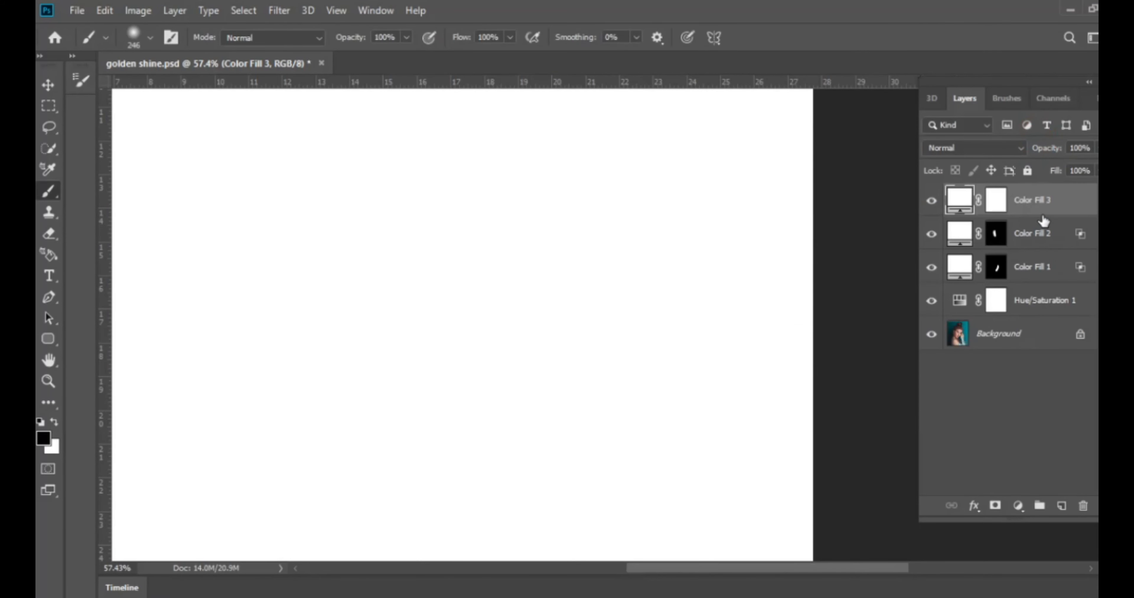
# Split the Underlying Layer dark limit of Blend If on Color Fill 3 to 148 / 221.
pyautogui.doubleClick(1051, 201)
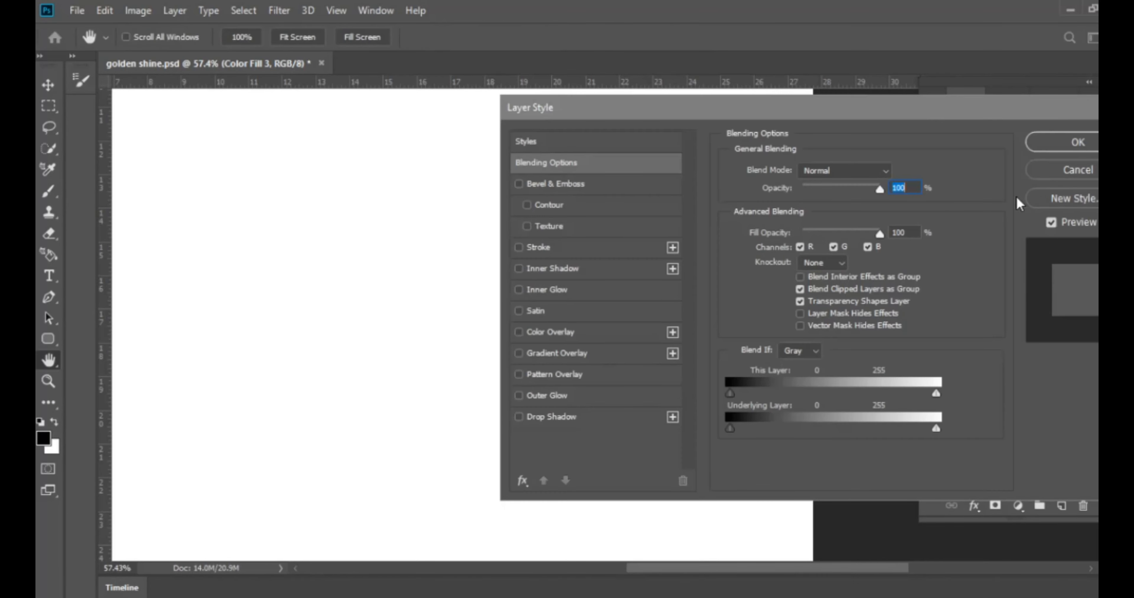
pyautogui.moveTo(777, 433); pyautogui.dragTo(852, 434)
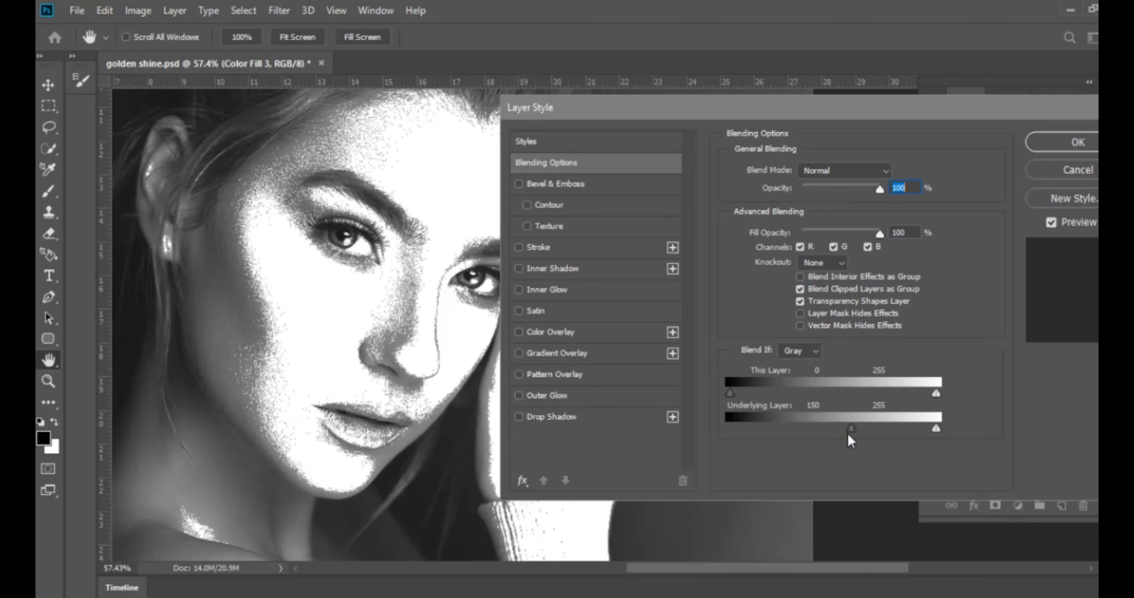
pyautogui.moveTo(733, 115); pyautogui.dragTo(786, 113)
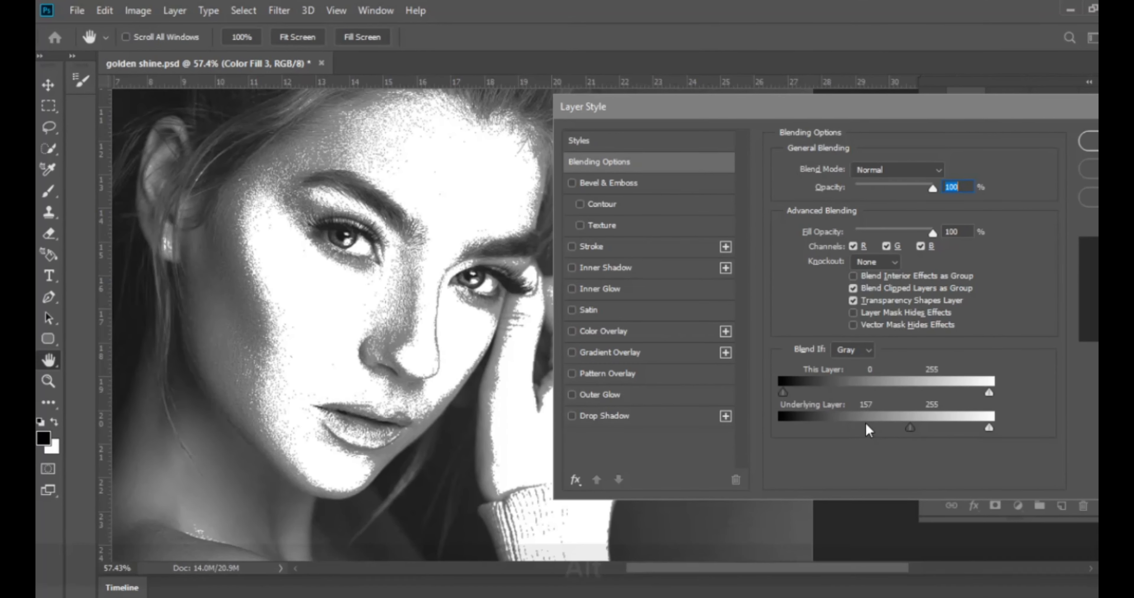
pyautogui.keyDown('alt'); pyautogui.click(865, 427); pyautogui.keyUp('alt')
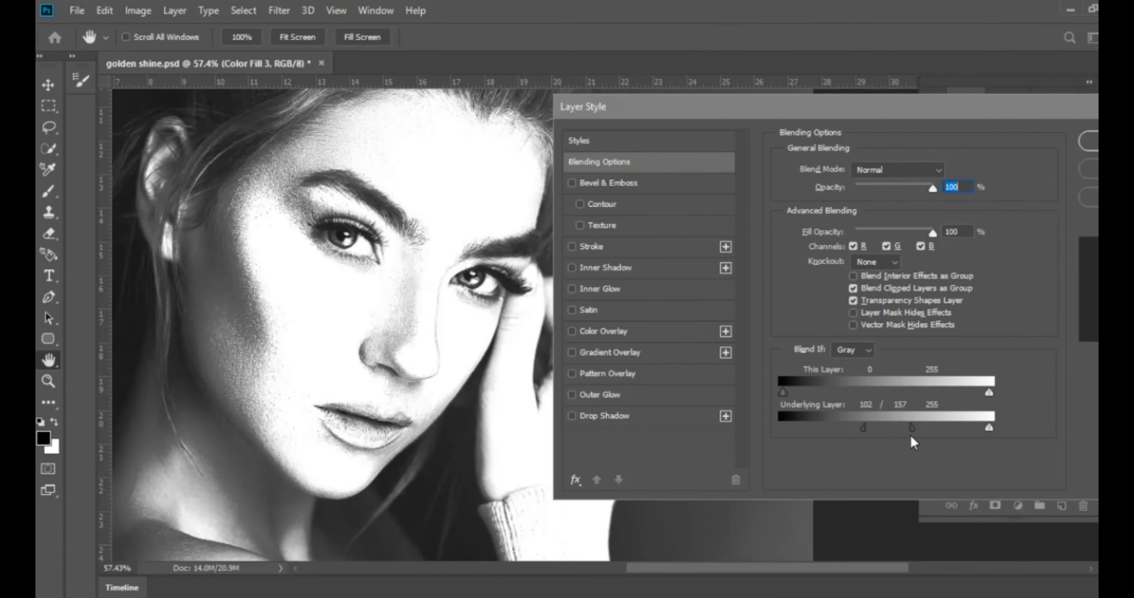
pyautogui.moveTo(913, 429); pyautogui.dragTo(964, 440)
pyautogui.moveTo(864, 435); pyautogui.dragTo(916, 439)
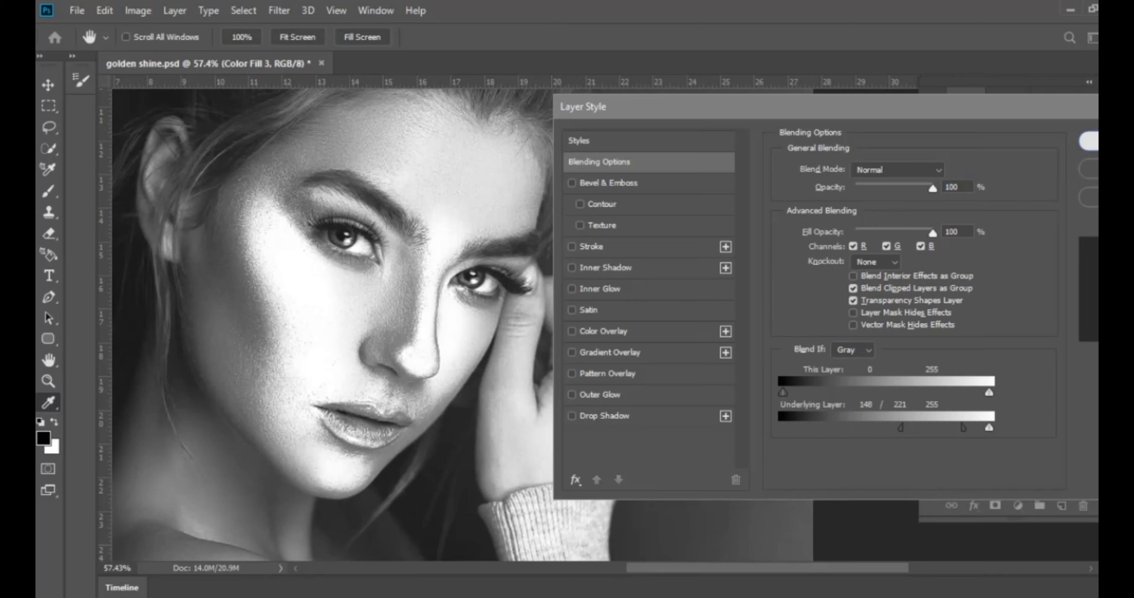
pyautogui.click(1088, 141)
# Invert the Color Fill 3 mask to black and paint white over the forehead above the eyebrows.
pyautogui.click(997, 200)
pyautogui.press('x')
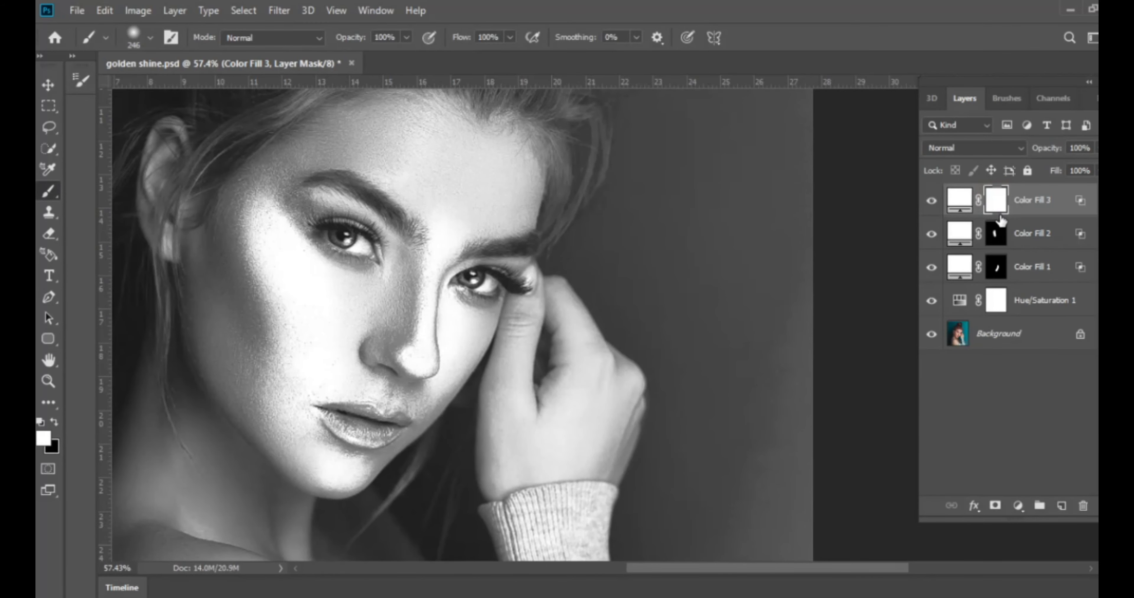
pyautogui.hotkey('ctrl', 'i')
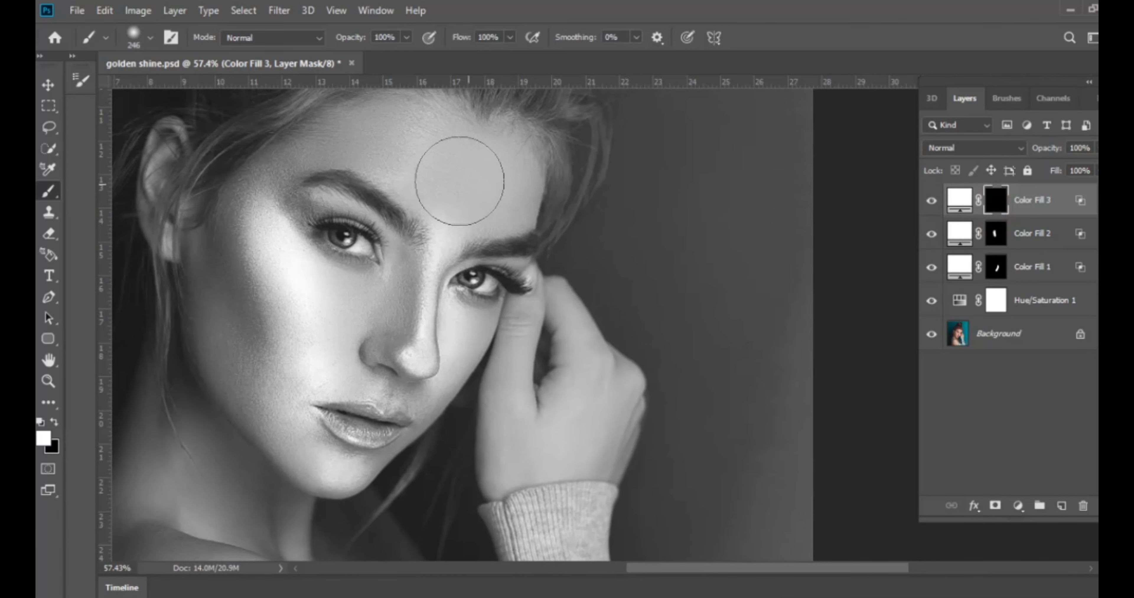
pyautogui.moveTo(420, 170)
pyautogui.mouseDown()
pyautogui.moveTo(452, 216)
pyautogui.moveTo(478, 199)
pyautogui.moveTo(370, 151)
pyautogui.moveTo(410, 171)
pyautogui.moveTo(500, 159)
pyautogui.moveTo(496, 184)
pyautogui.moveTo(383, 227)
pyautogui.moveTo(418, 146)
pyautogui.mouseUp()
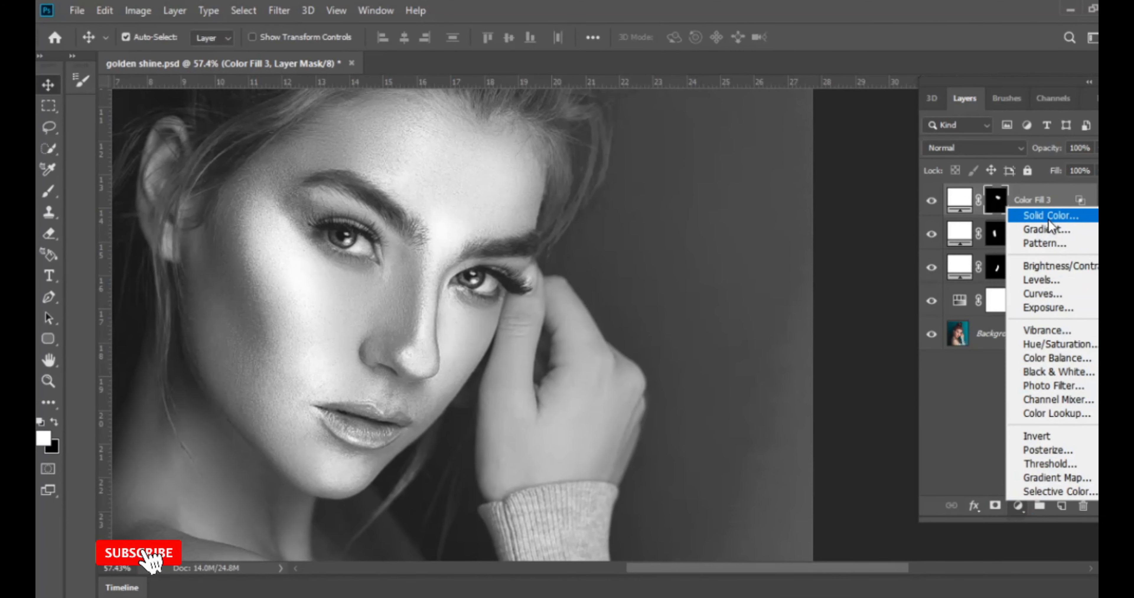
# Add a fourth Solid Color fill layer in white above Color Fill 3.
pyautogui.click(1048, 220)
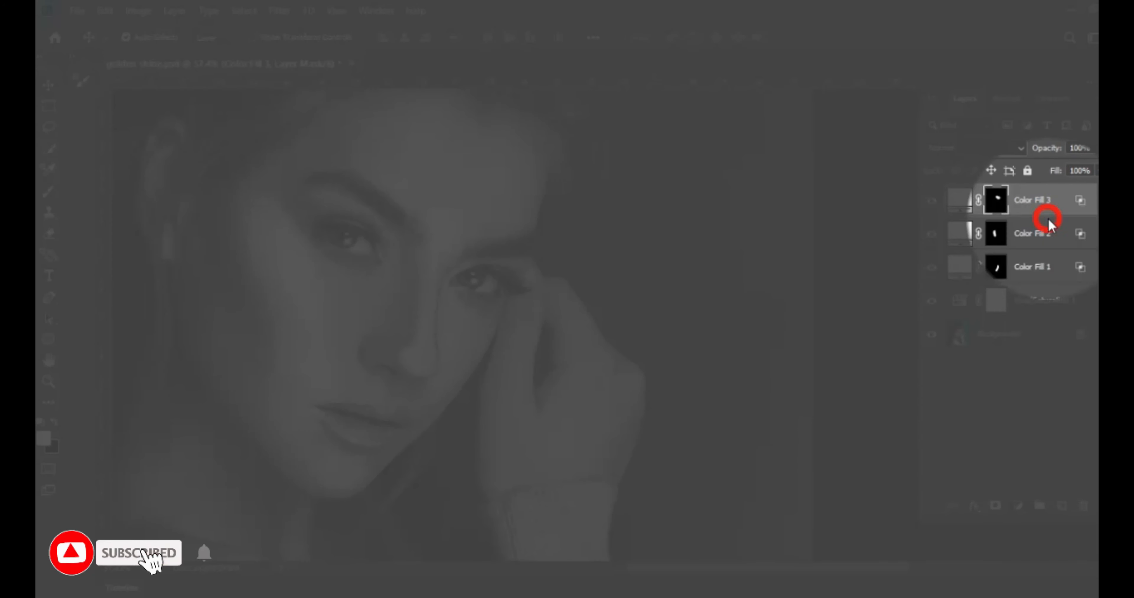
pyautogui.moveTo(845, 263); pyautogui.dragTo(552, 70)
pyautogui.click(1044, 146)
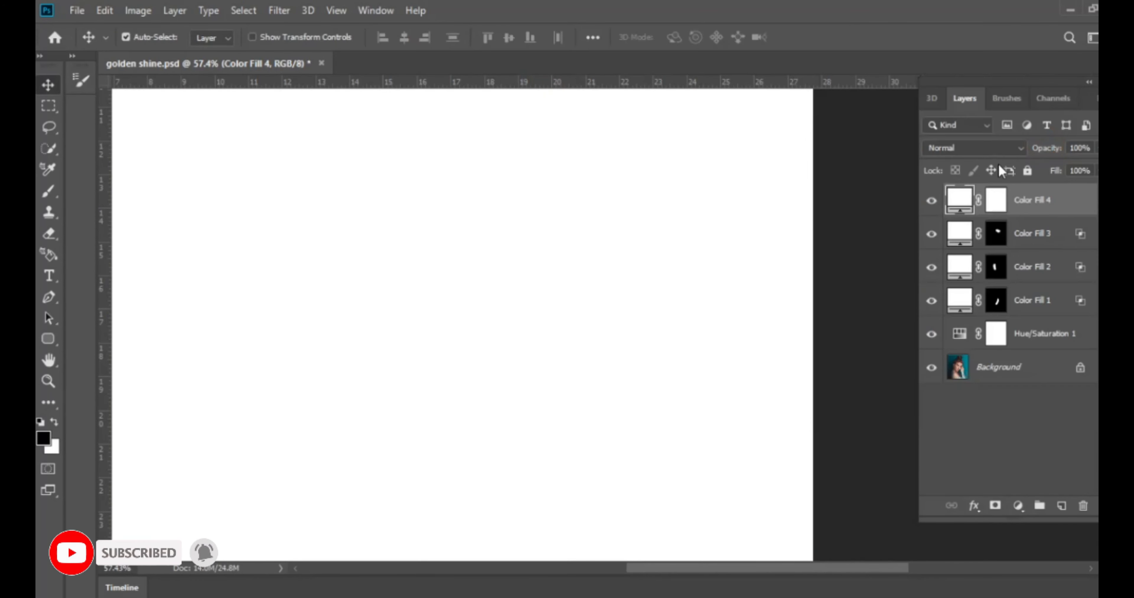
# Split the Underlying Layer dark limit of Blend If on Color Fill 4 to 74 / 101.
pyautogui.click(1074, 203)
pyautogui.doubleClick(1075, 202)
pyautogui.moveTo(730, 429); pyautogui.dragTo(800, 437)
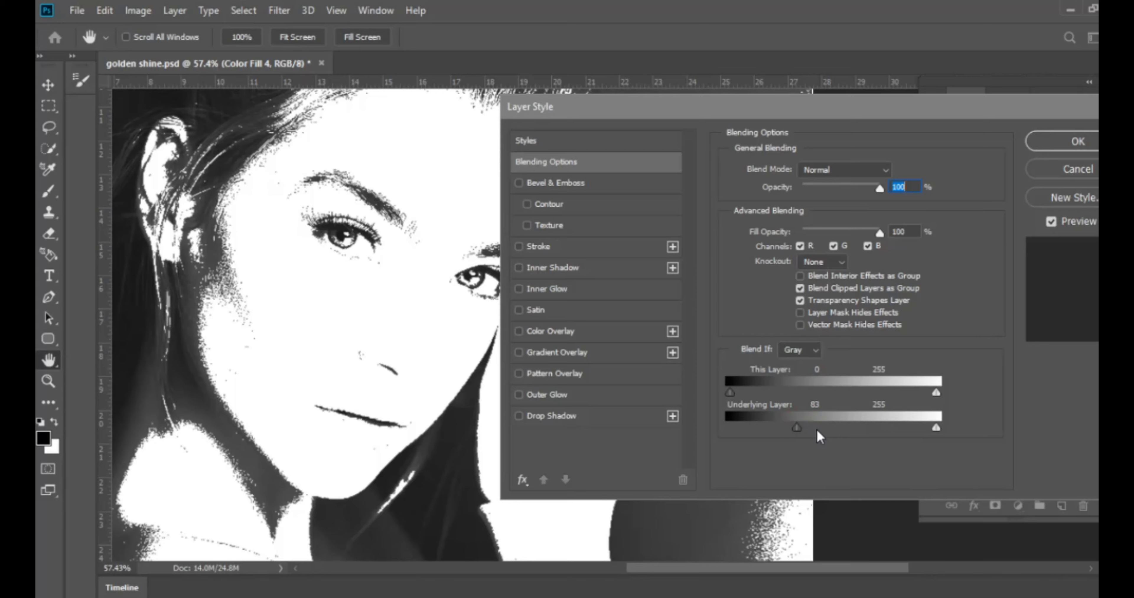
pyautogui.moveTo(797, 427)
pyautogui.mouseDown()
pyautogui.moveTo(836, 428)
pyautogui.moveTo(776, 426)
pyautogui.moveTo(807, 427)
pyautogui.moveTo(789, 428)
pyautogui.mouseUp()
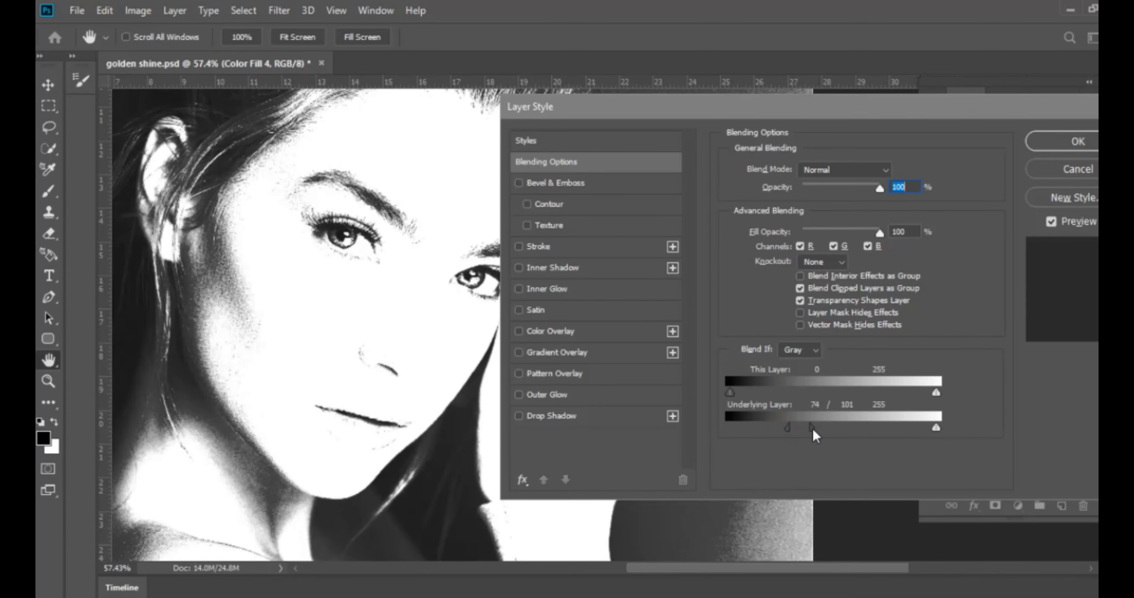
pyautogui.click(1067, 149)
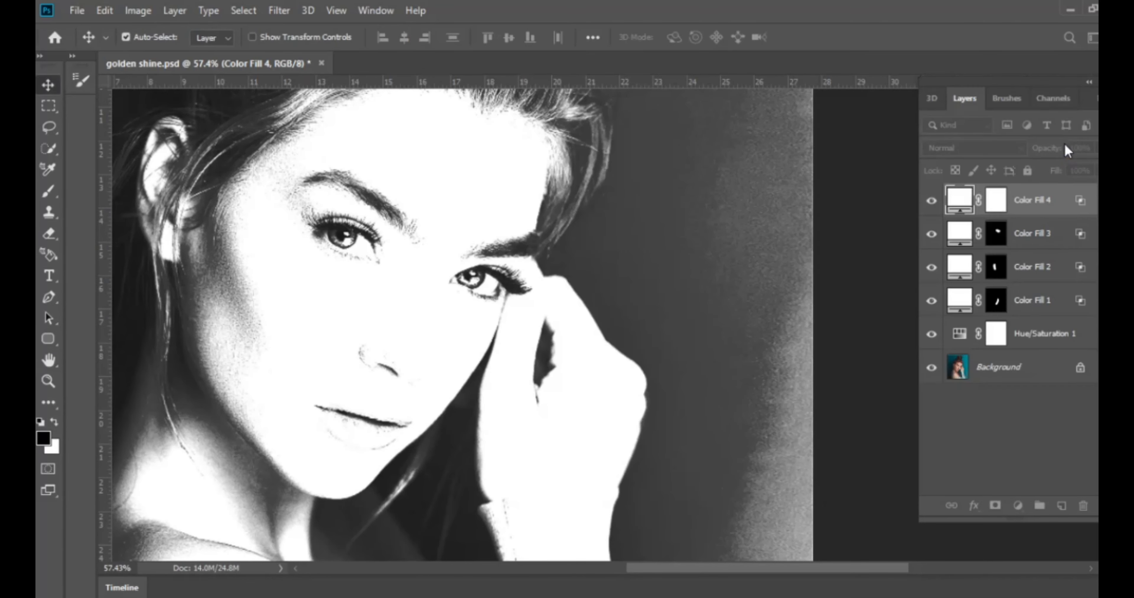
# Invert the Color Fill 4 mask to black and paint white over both eyes with a size 52 brush.
pyautogui.click(996, 201)
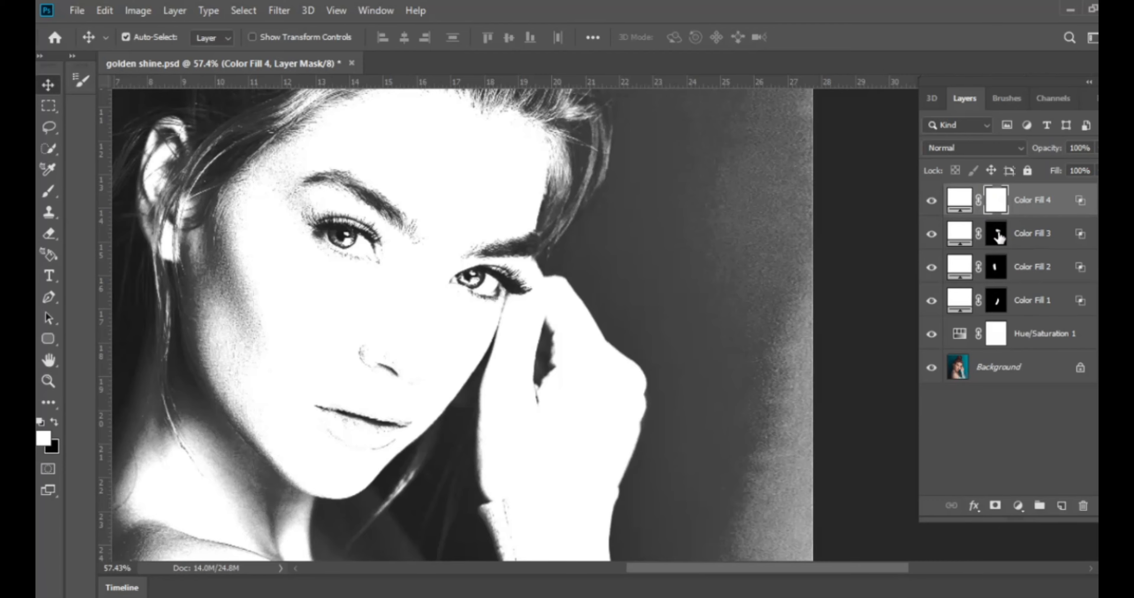
pyautogui.hotkey('ctrl', 'i')
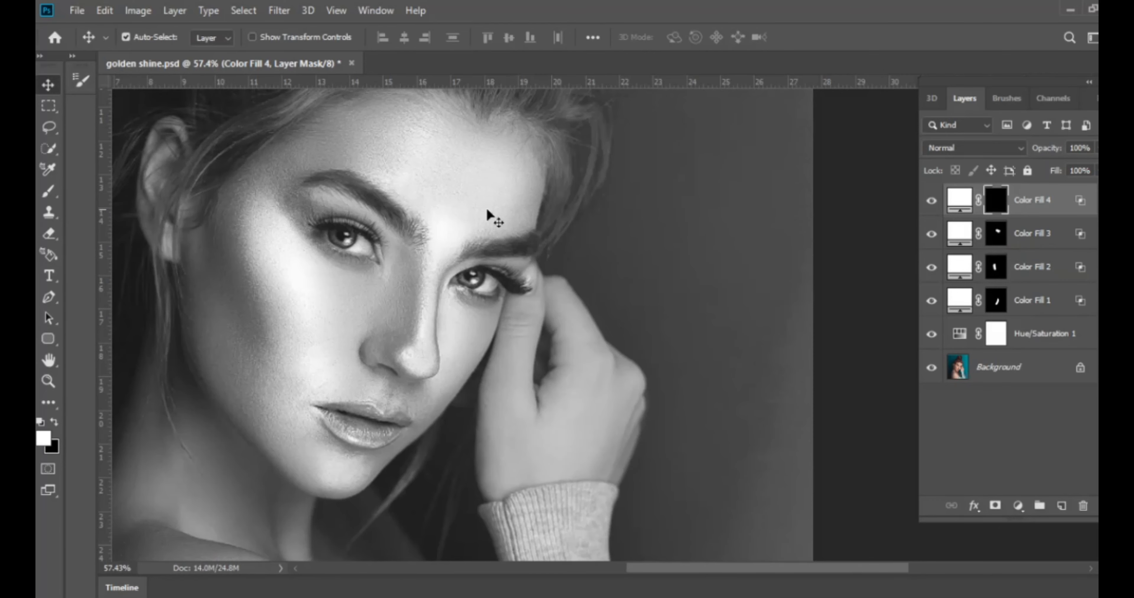
pyautogui.click(48, 193)
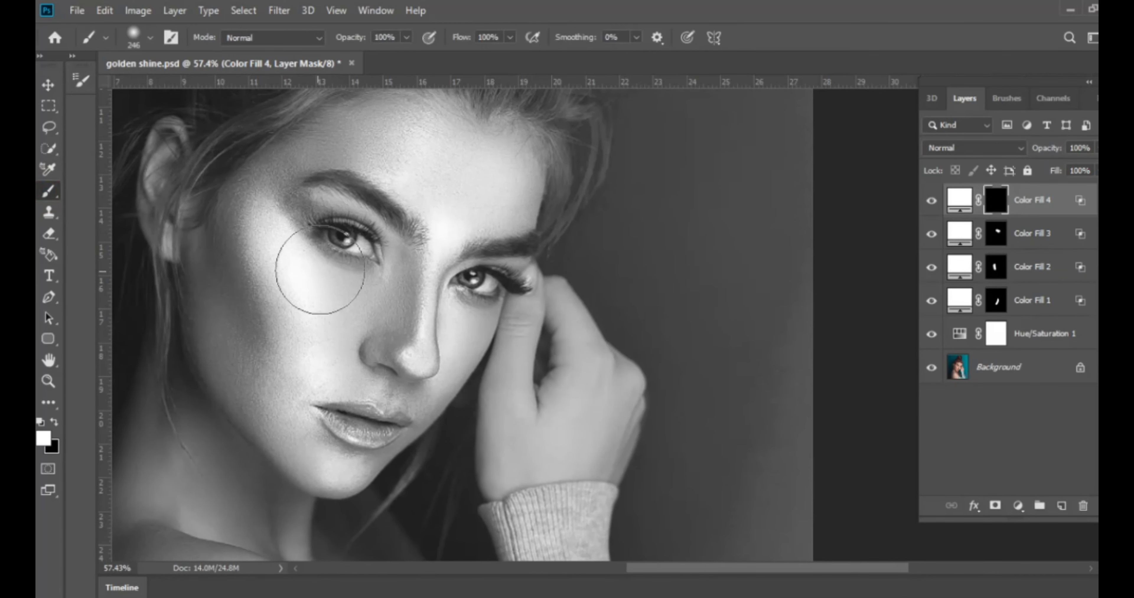
pyautogui.moveTo(355, 238); pyautogui.dragTo(315, 246)
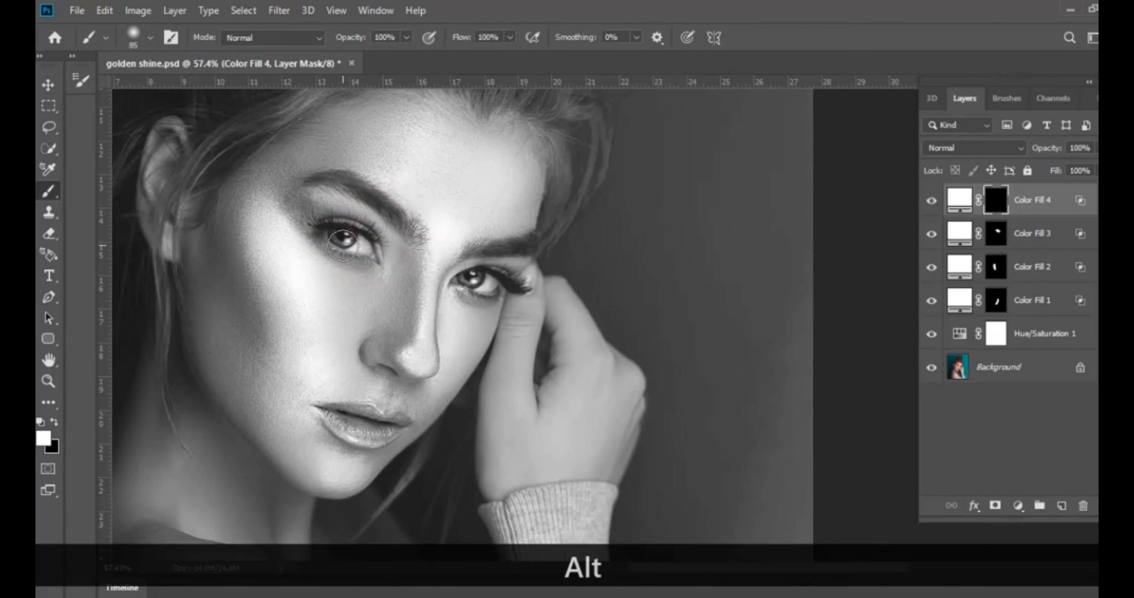
pyautogui.press('z')
pyautogui.moveTo(347, 237)
pyautogui.mouseDown()
pyautogui.moveTo(410, 248)
pyautogui.moveTo(322, 236)
pyautogui.moveTo(340, 236)
pyautogui.moveTo(316, 209)
pyautogui.moveTo(388, 239)
pyautogui.mouseUp()
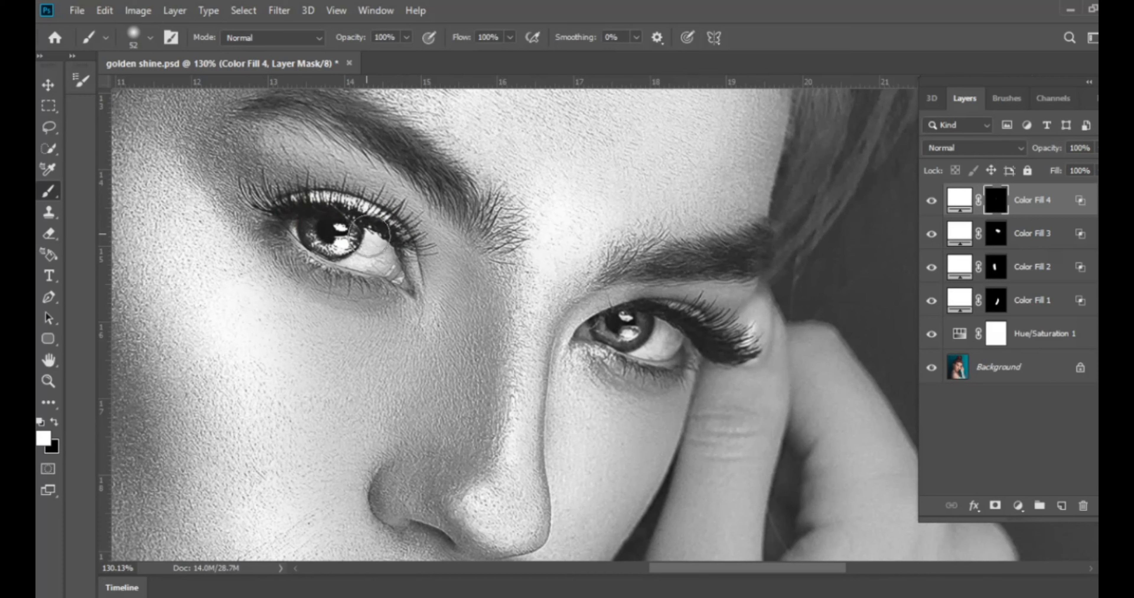
pyautogui.click(414, 259)
pyautogui.moveTo(627, 324)
pyautogui.mouseDown()
pyautogui.moveTo(679, 328)
pyautogui.moveTo(651, 331)
pyautogui.mouseUp()
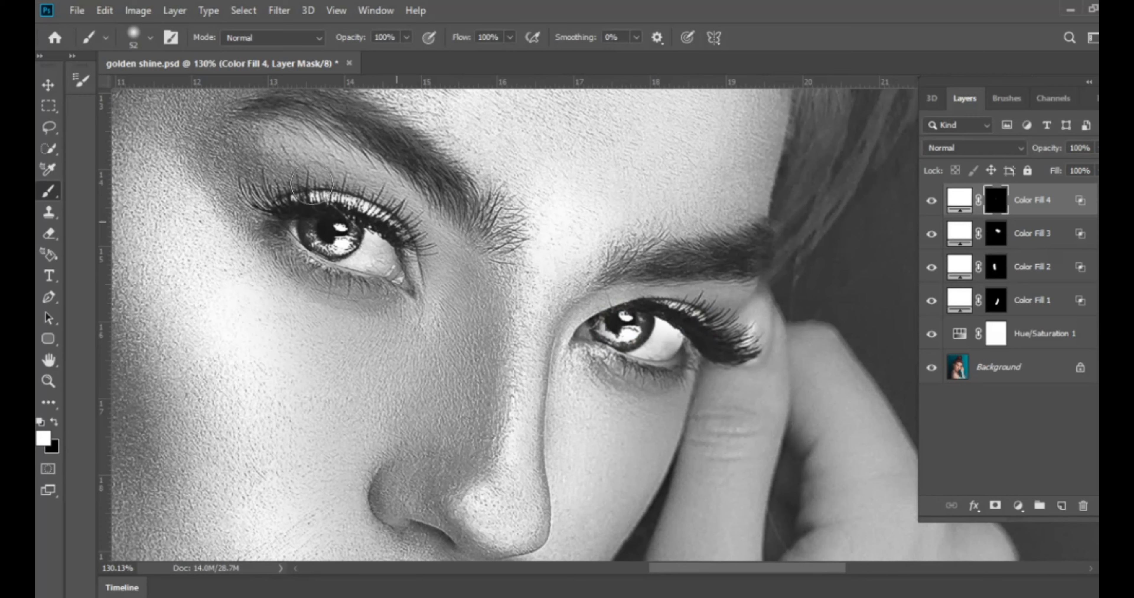
pyautogui.click(44, 87)
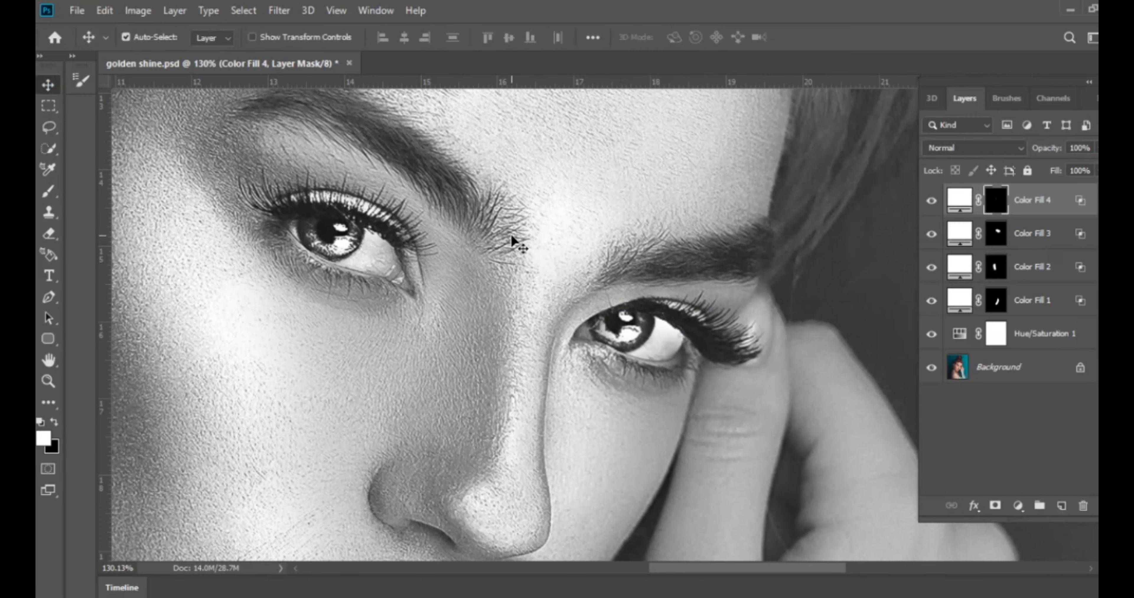
pyautogui.hotkey('ctrl', '0')
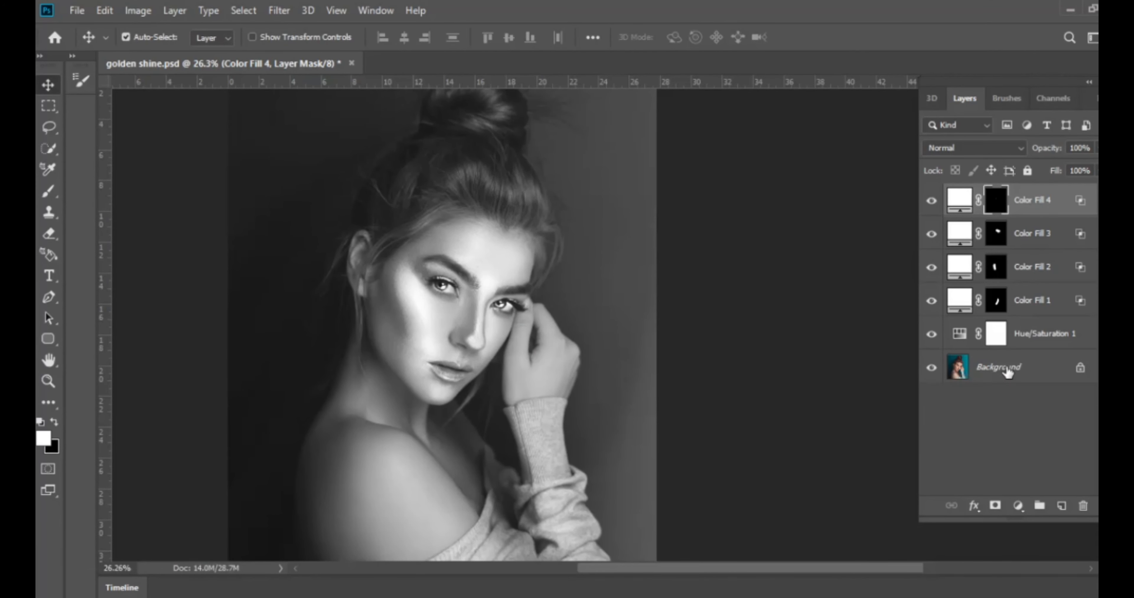
# Add a fifth Solid Color fill layer in white above Color Fill 4.
pyautogui.click(1017, 506)
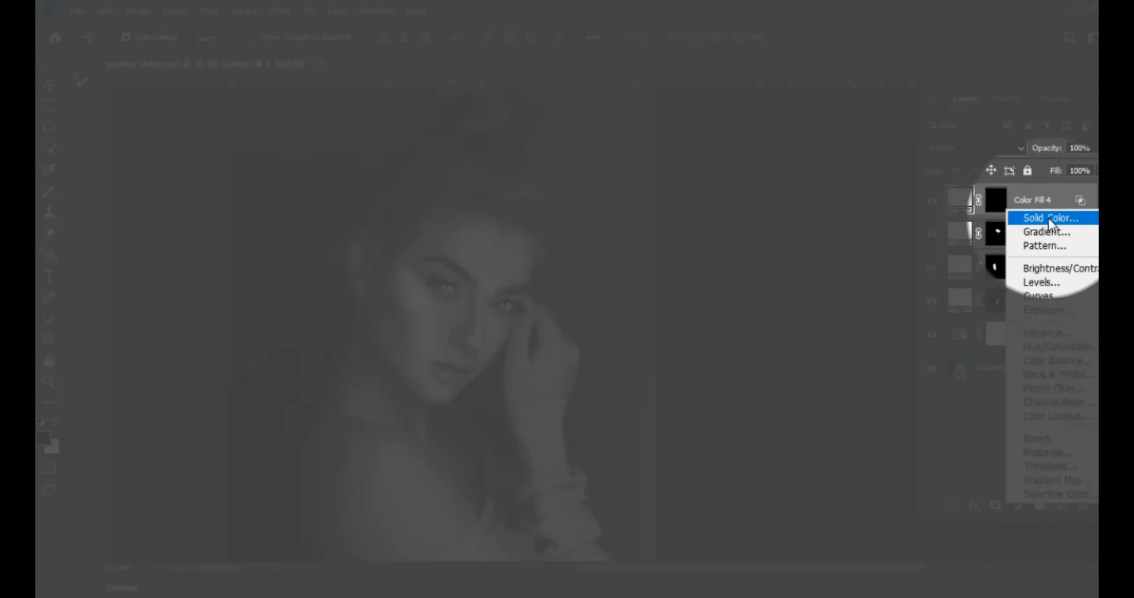
pyautogui.click(1050, 219)
pyautogui.click(623, 125)
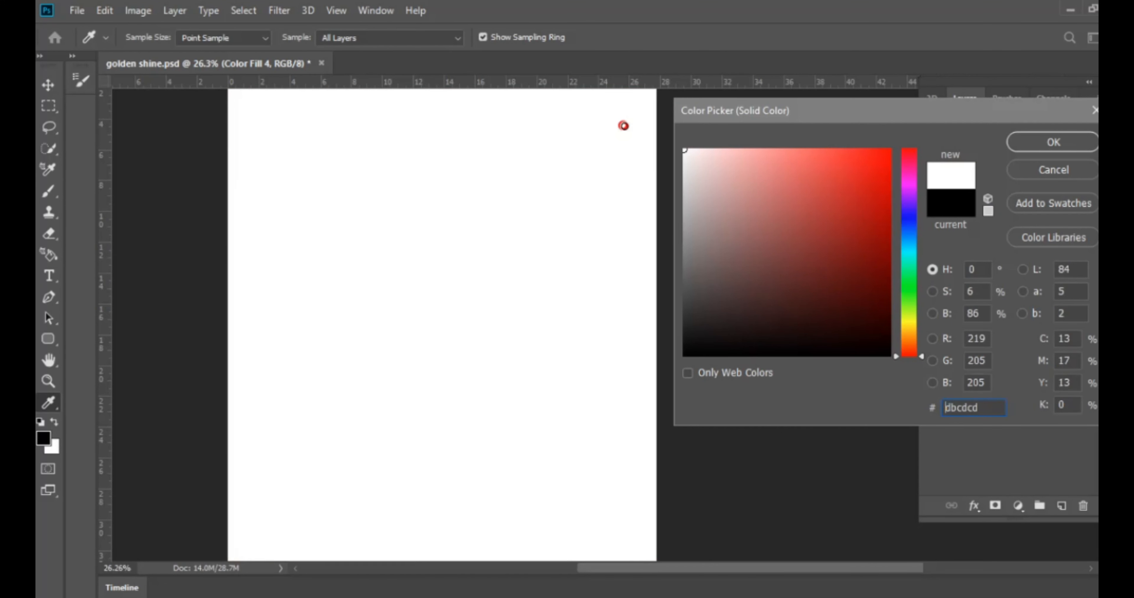
pyautogui.click(1026, 142)
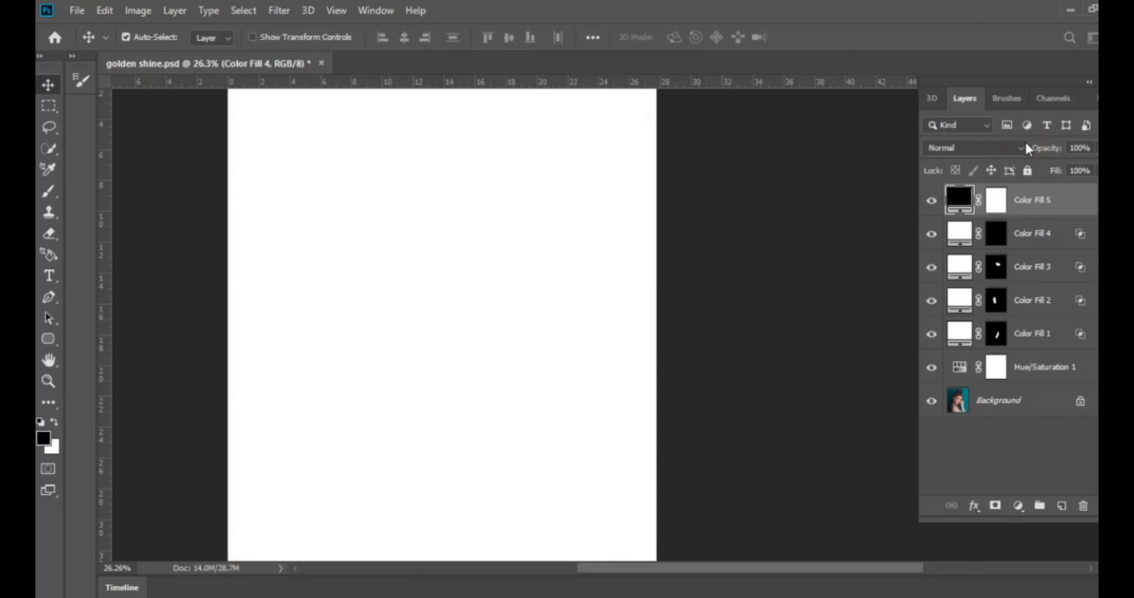
# Split the Underlying Layer dark limit of Blend If on Color Fill 5 to 84 / 183.
pyautogui.doubleClick(1067, 201)
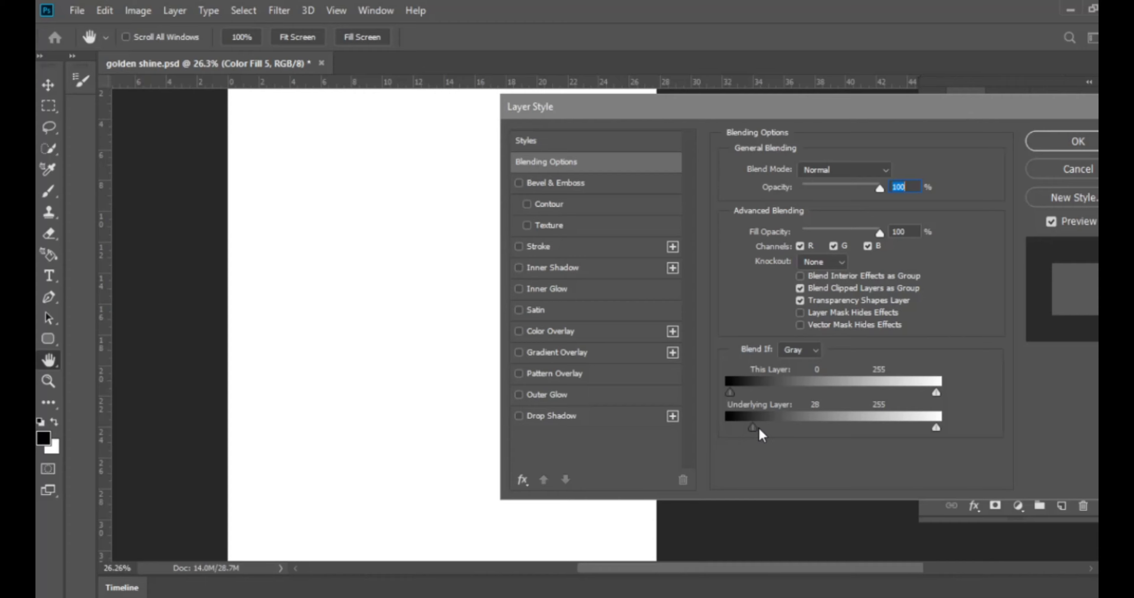
pyautogui.moveTo(760, 434); pyautogui.dragTo(879, 429)
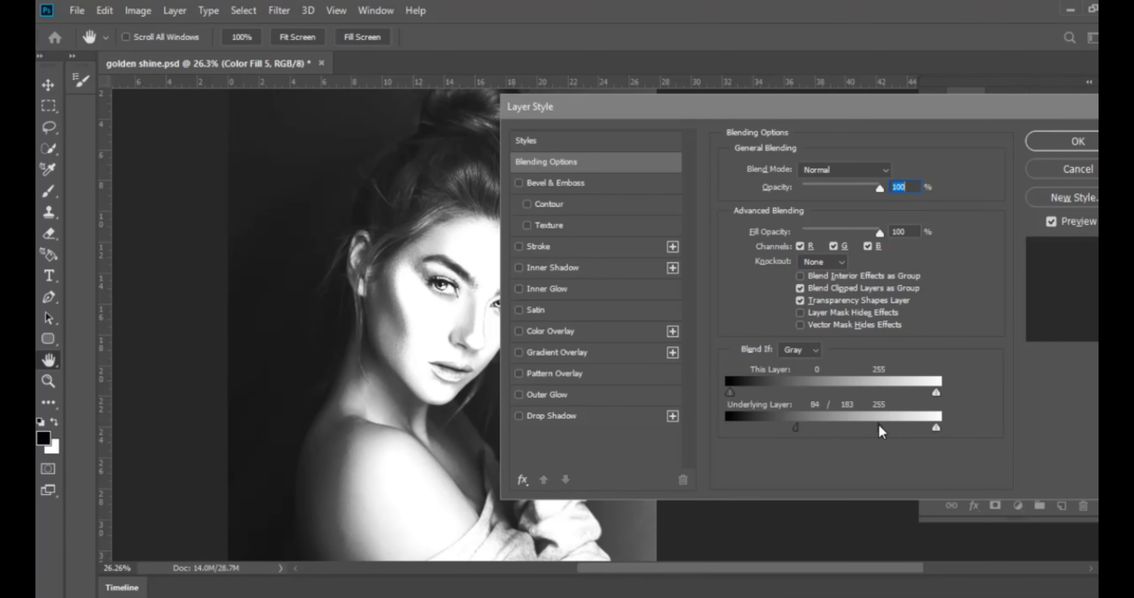
pyautogui.press('Return')
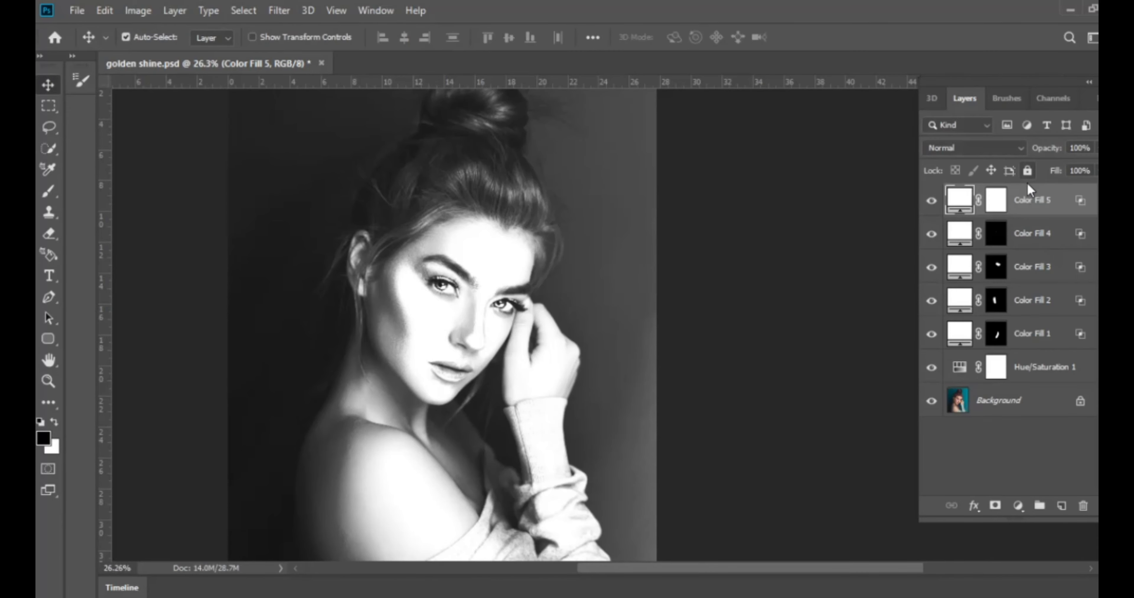
# Invert the Color Fill 5 mask to black and paint white over the bare shoulder with a size 112 brush.
pyautogui.click(997, 202)
pyautogui.hotkey('ctrl', 'i')
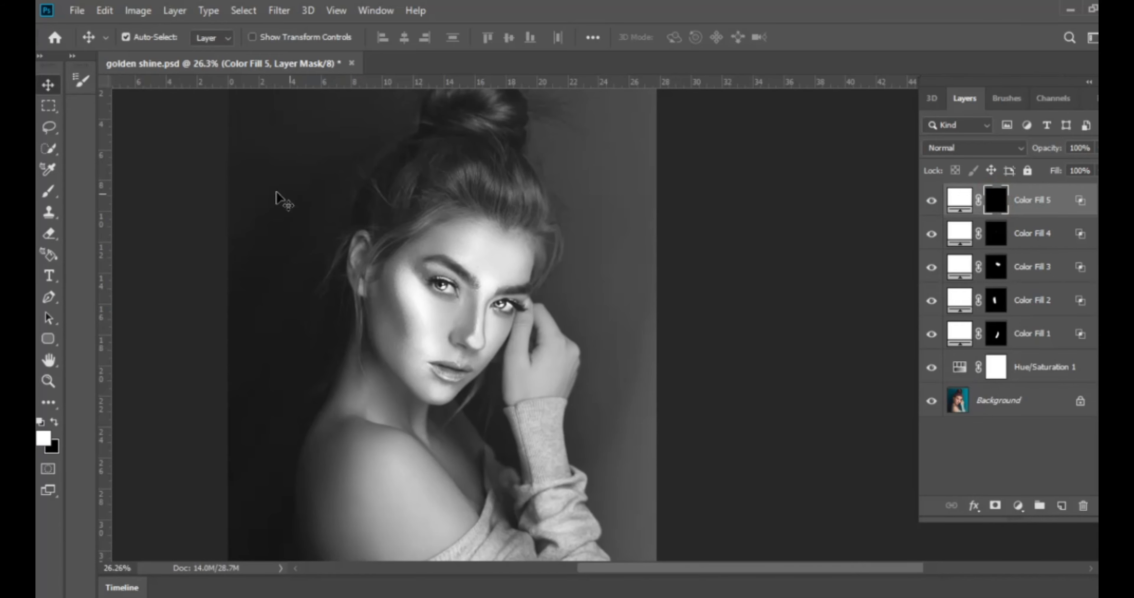
pyautogui.click(49, 193)
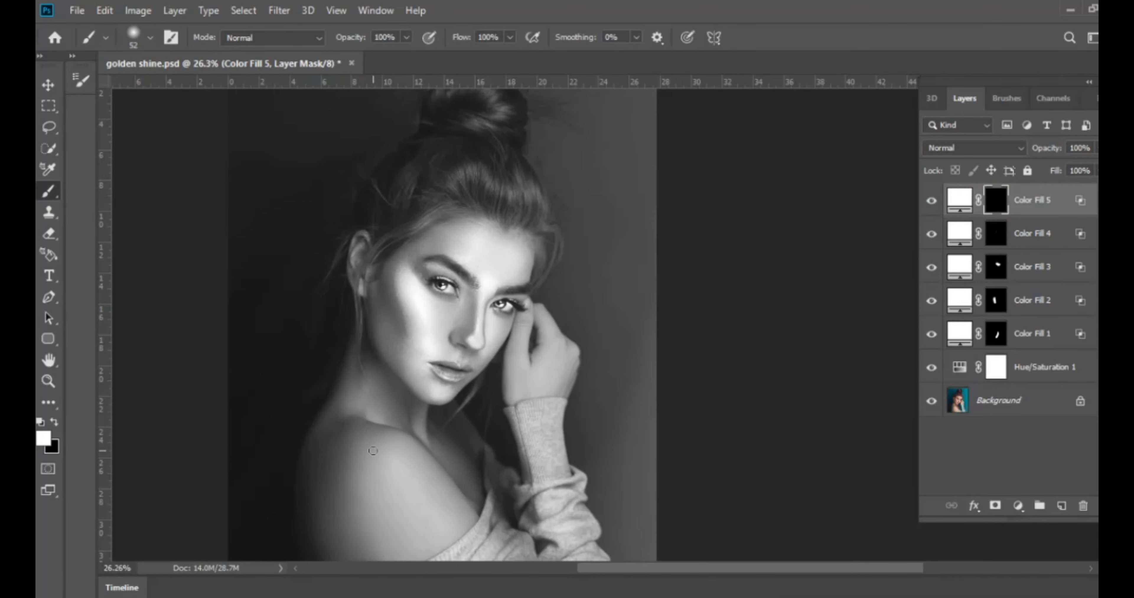
pyautogui.moveTo(373, 451)
pyautogui.mouseDown()
pyautogui.moveTo(431, 453)
pyautogui.moveTo(357, 430)
pyautogui.moveTo(384, 444)
pyautogui.moveTo(364, 399)
pyautogui.moveTo(430, 504)
pyautogui.moveTo(363, 451)
pyautogui.moveTo(441, 519)
pyautogui.moveTo(378, 456)
pyautogui.mouseUp()
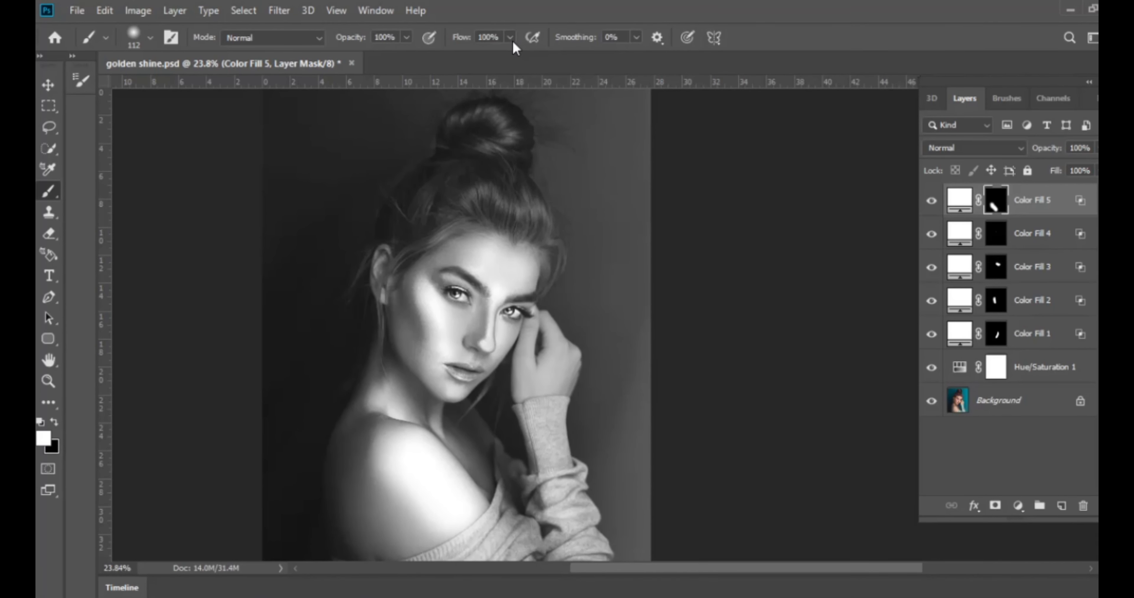
# Lower the brush flow to 13% and paint white lightly over the back of the hand on the Color Fill 5 mask.
pyautogui.click(509, 38)
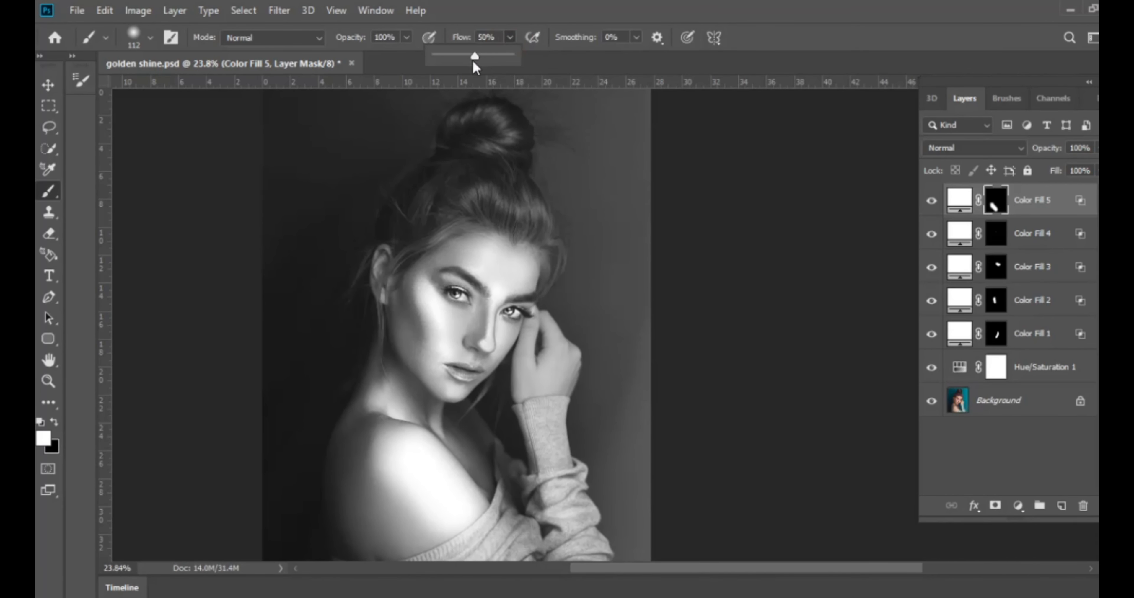
pyautogui.moveTo(570, 348)
pyautogui.mouseDown()
pyautogui.moveTo(577, 366)
pyautogui.moveTo(570, 357)
pyautogui.mouseUp()
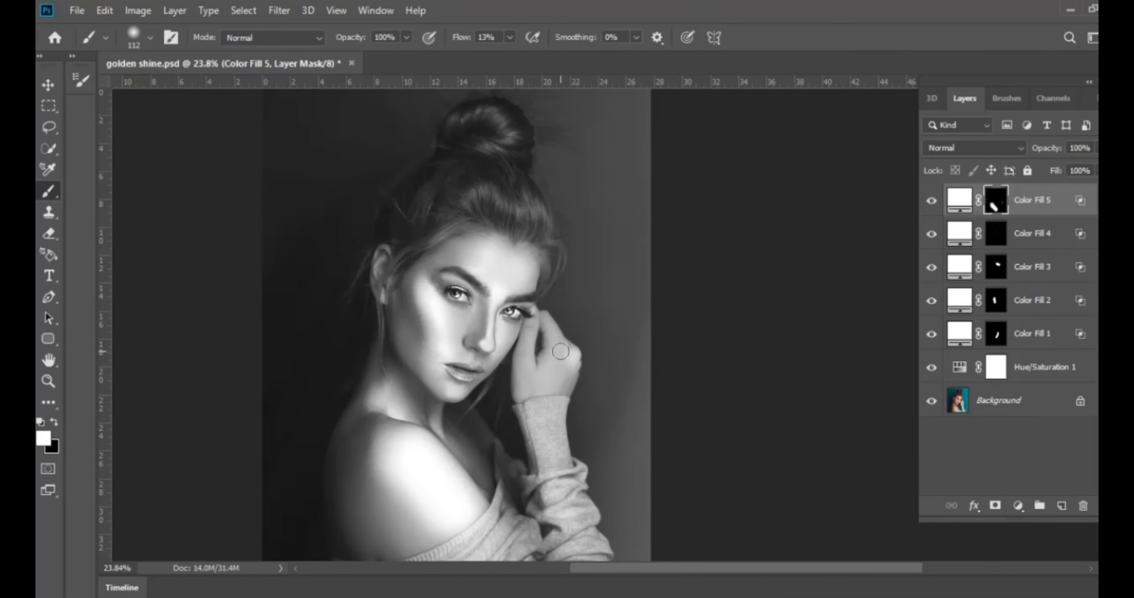
pyautogui.press('v')
# Add a sixth Solid Color fill layer in black (000000) above Color Fill 5.
pyautogui.click(1019, 506)
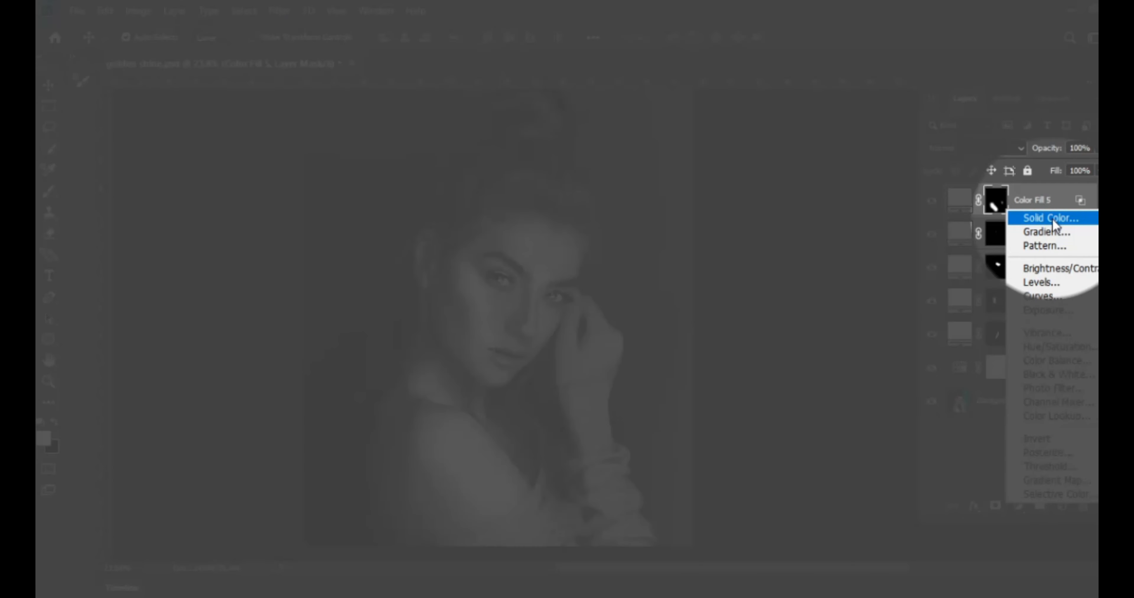
pyautogui.click(1052, 218)
pyautogui.moveTo(827, 275); pyautogui.dragTo(891, 379)
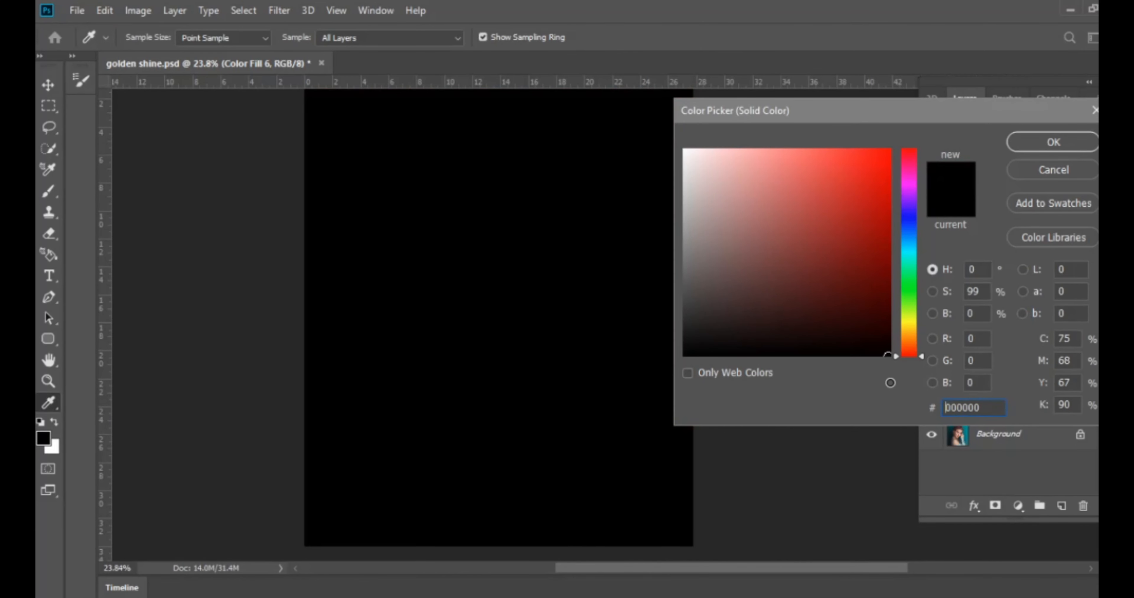
pyautogui.click(1060, 145)
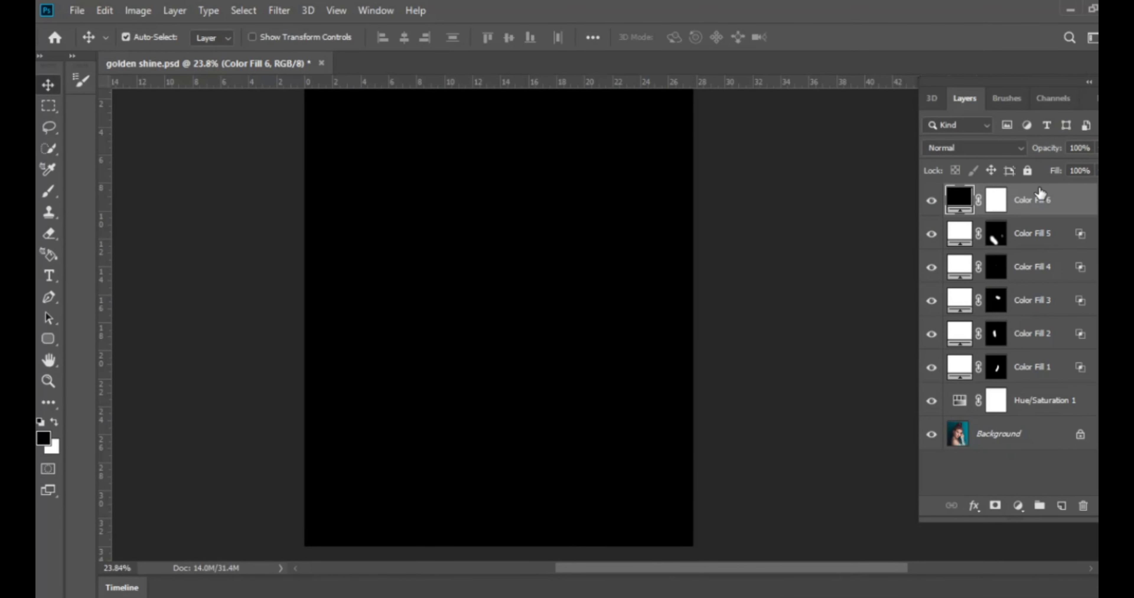
# Split the Underlying Layer light limit of Blend If on Color Fill 6 to 93 / 210.
pyautogui.doubleClick(1071, 203)
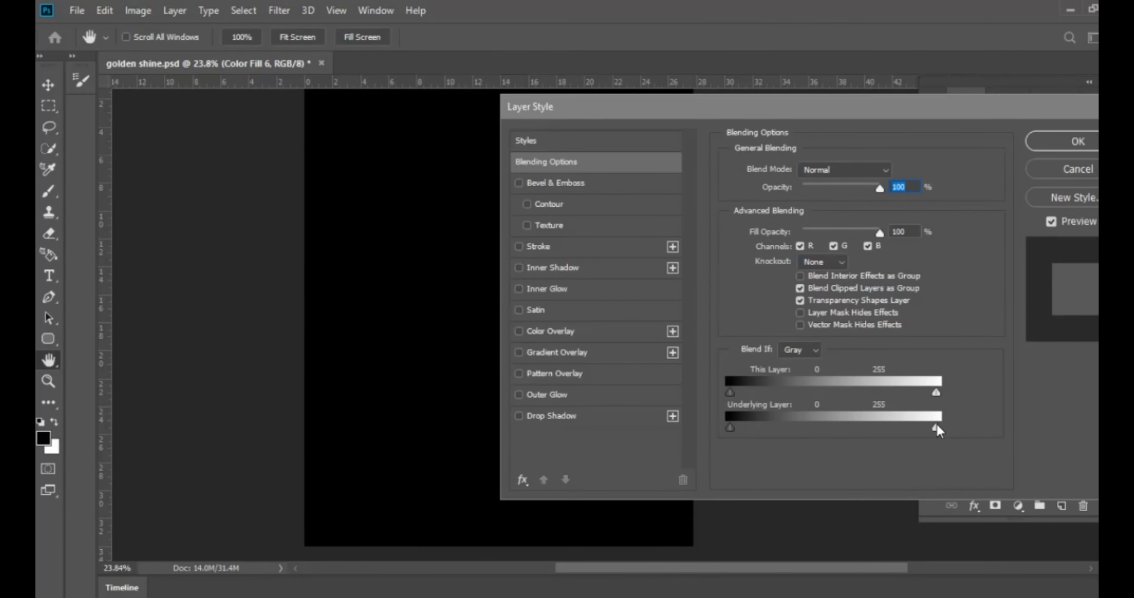
pyautogui.moveTo(936, 426); pyautogui.dragTo(870, 429)
pyautogui.moveTo(655, 113); pyautogui.dragTo(799, 114)
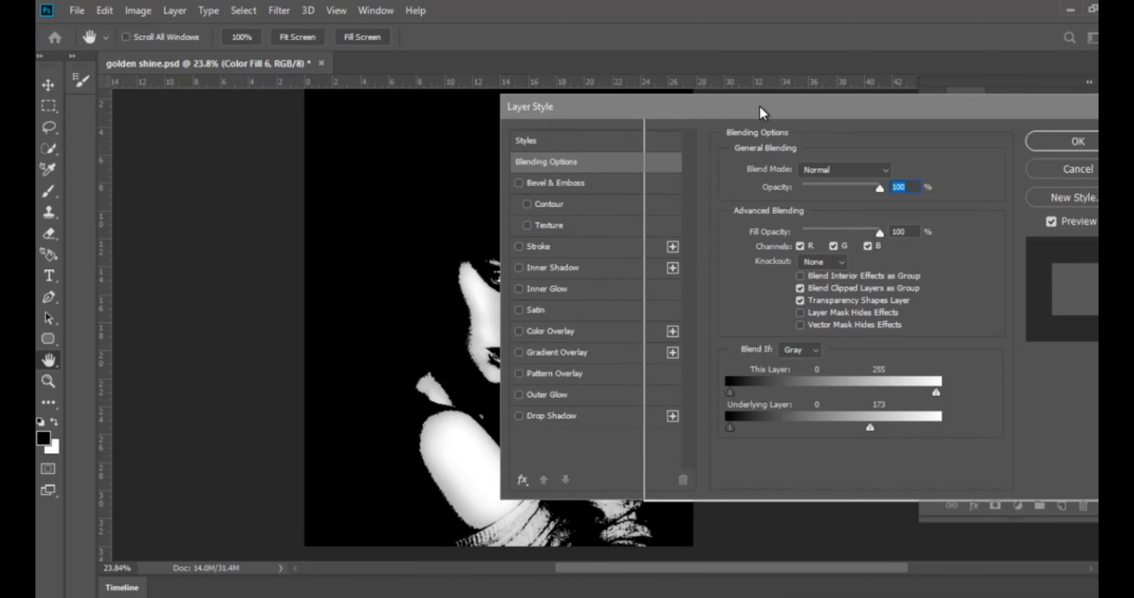
pyautogui.moveTo(1012, 433); pyautogui.dragTo(999, 435)
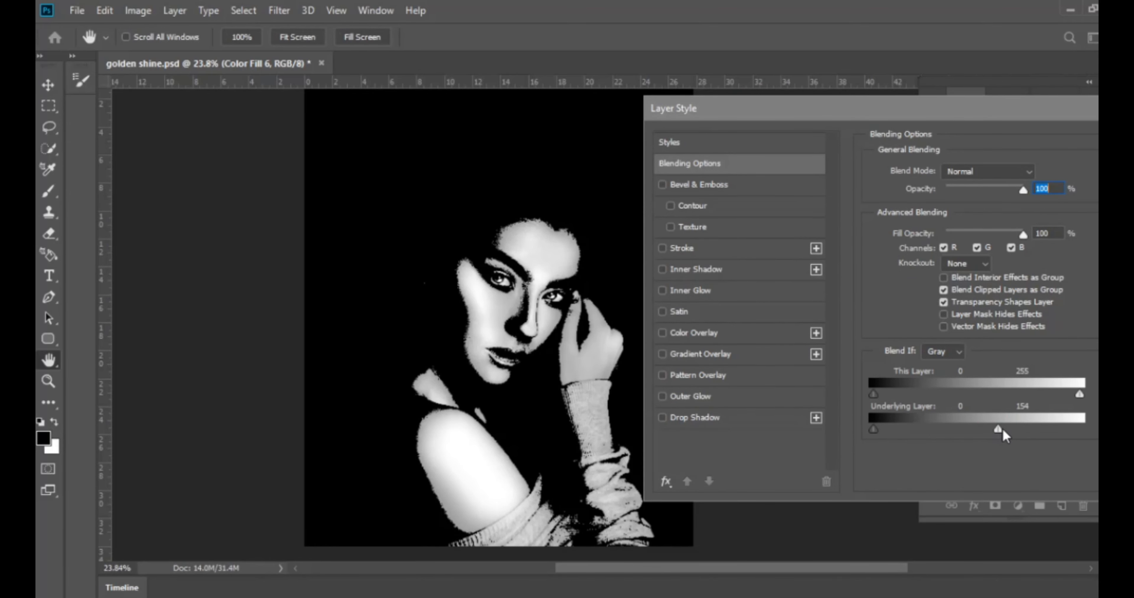
pyautogui.keyDown('alt'); pyautogui.click(1032, 427); pyautogui.keyUp('alt')
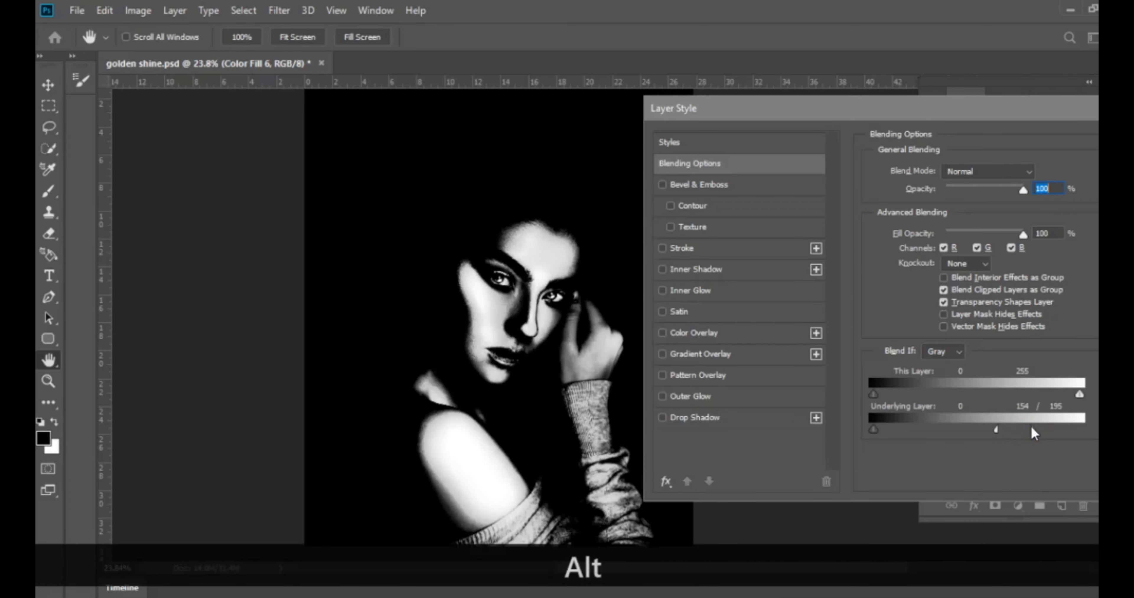
pyautogui.moveTo(1033, 433); pyautogui.dragTo(953, 438)
pyautogui.moveTo(1055, 434); pyautogui.dragTo(1047, 436)
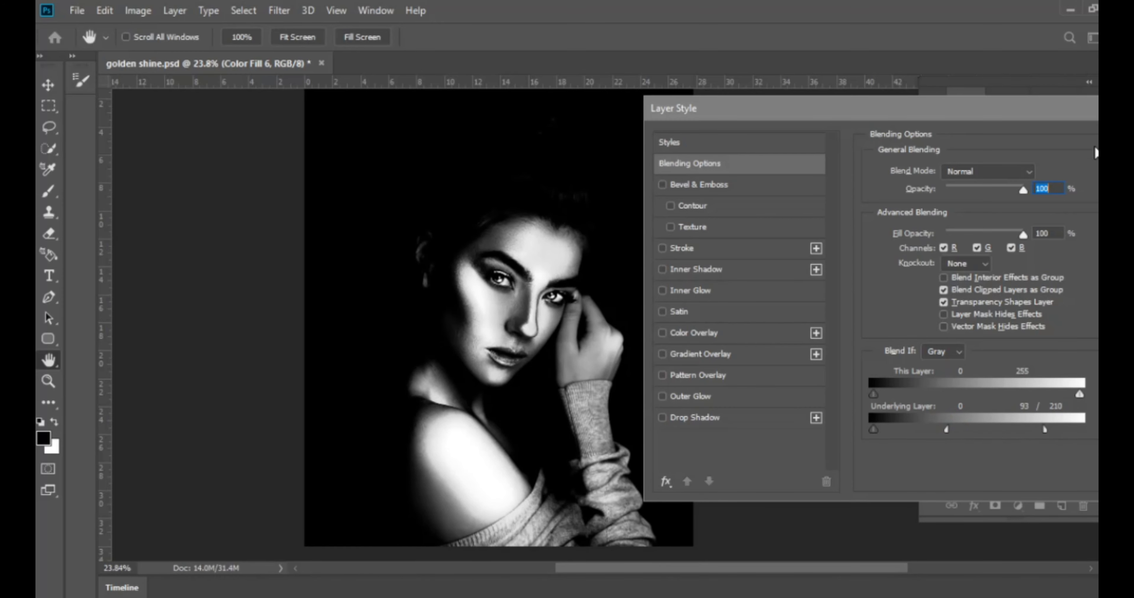
pyautogui.moveTo(1091, 113); pyautogui.dragTo(944, 111)
pyautogui.click(1061, 145)
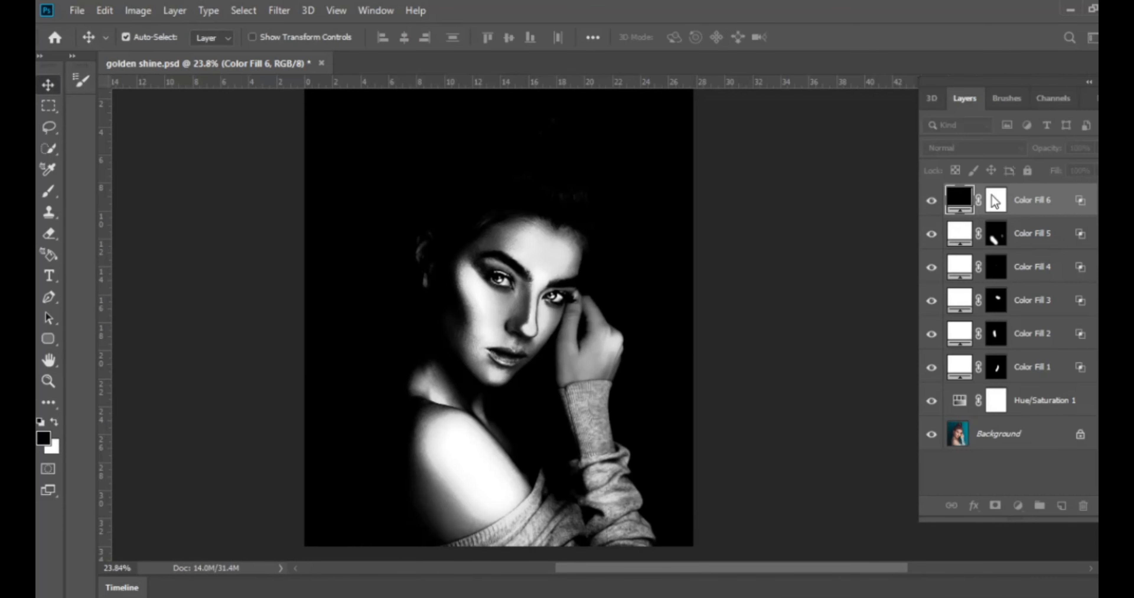
# Invert the Color Fill 6 mask to black with white as the foreground colour.
pyautogui.click(996, 200)
pyautogui.press('x')
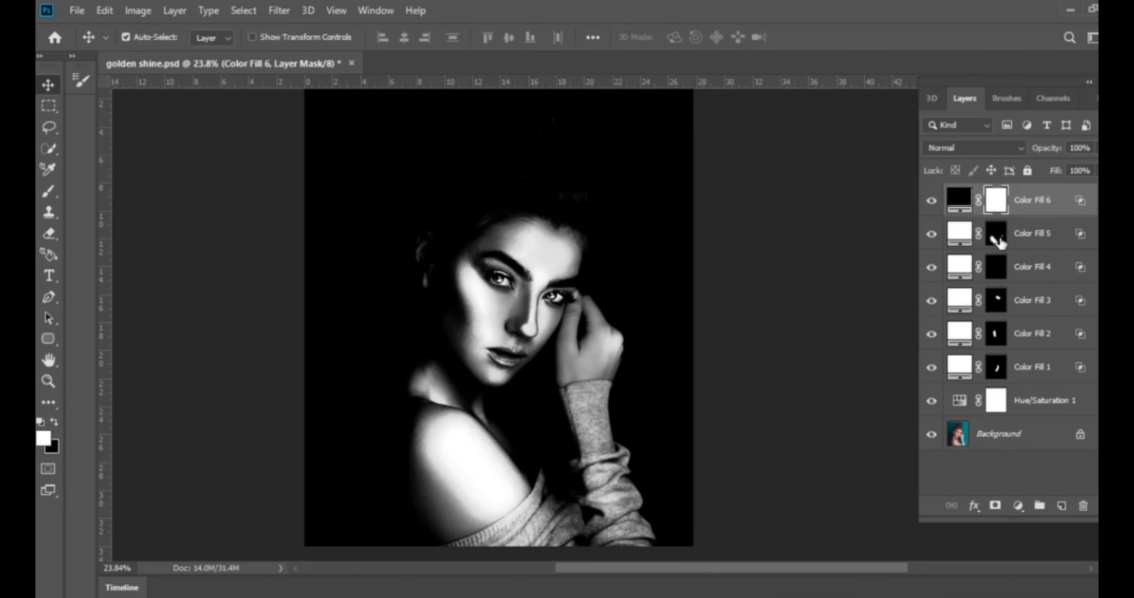
pyautogui.hotkey('ctrl', 'i')
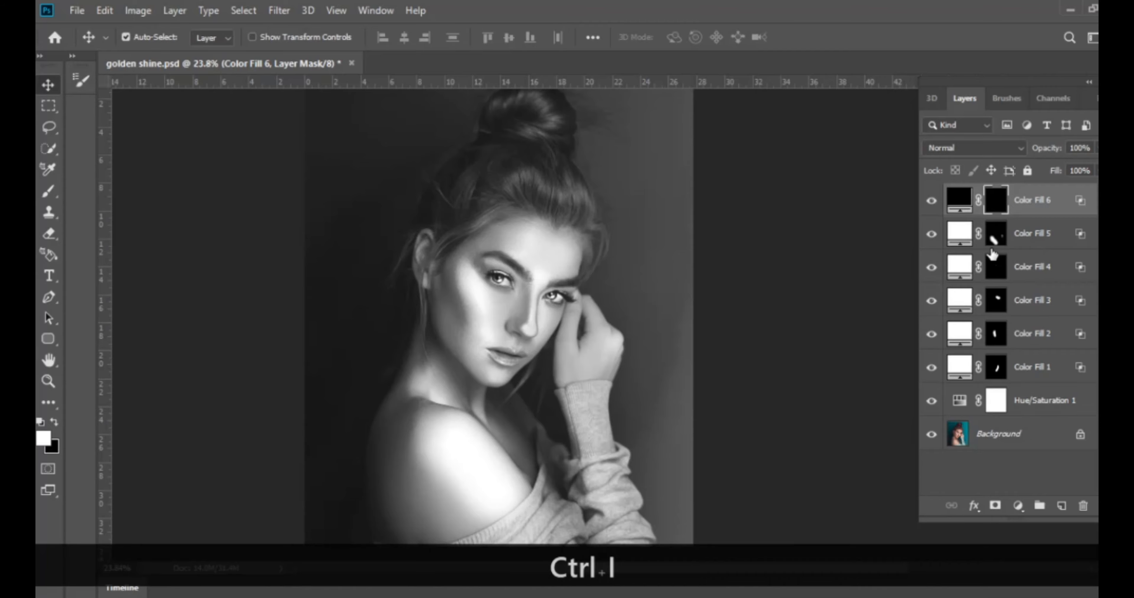
# Set the brush flow to 20% and paint white over the shadowed side of the nose on the Color Fill 6 mask.
pyautogui.press('z')
pyautogui.moveTo(569, 302); pyautogui.dragTo(609, 324)
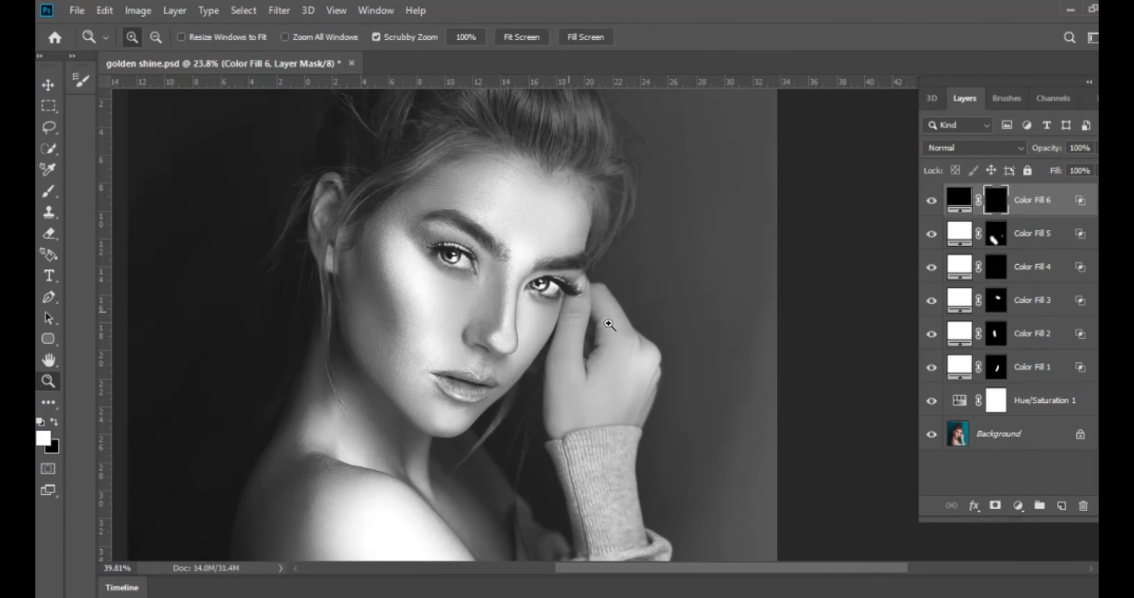
pyautogui.press('v')
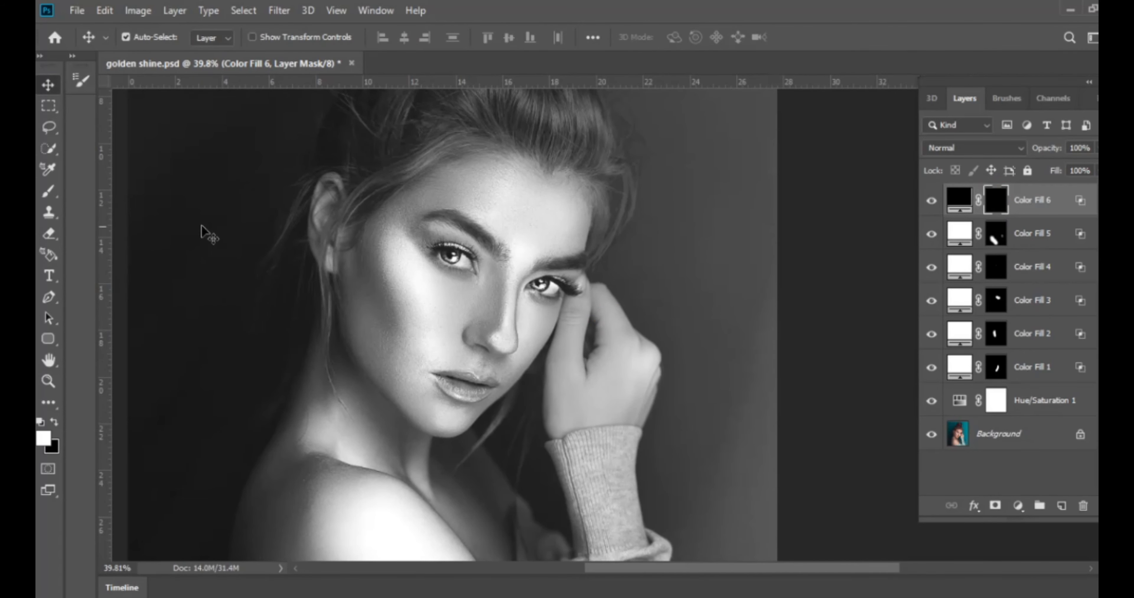
pyautogui.click(50, 192)
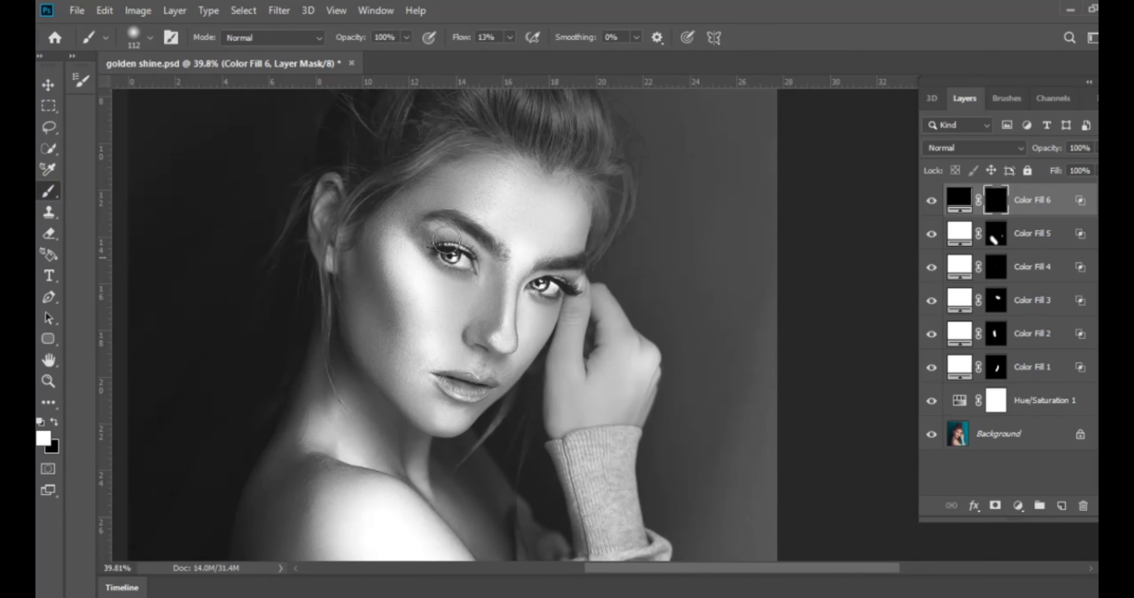
pyautogui.click(510, 38)
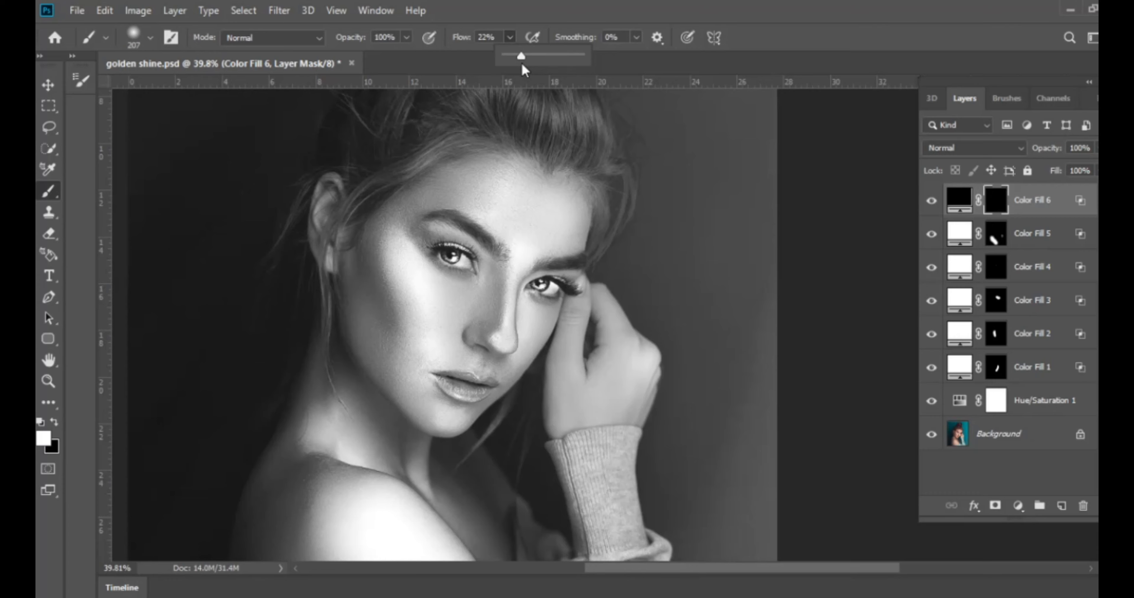
pyautogui.click(499, 38)
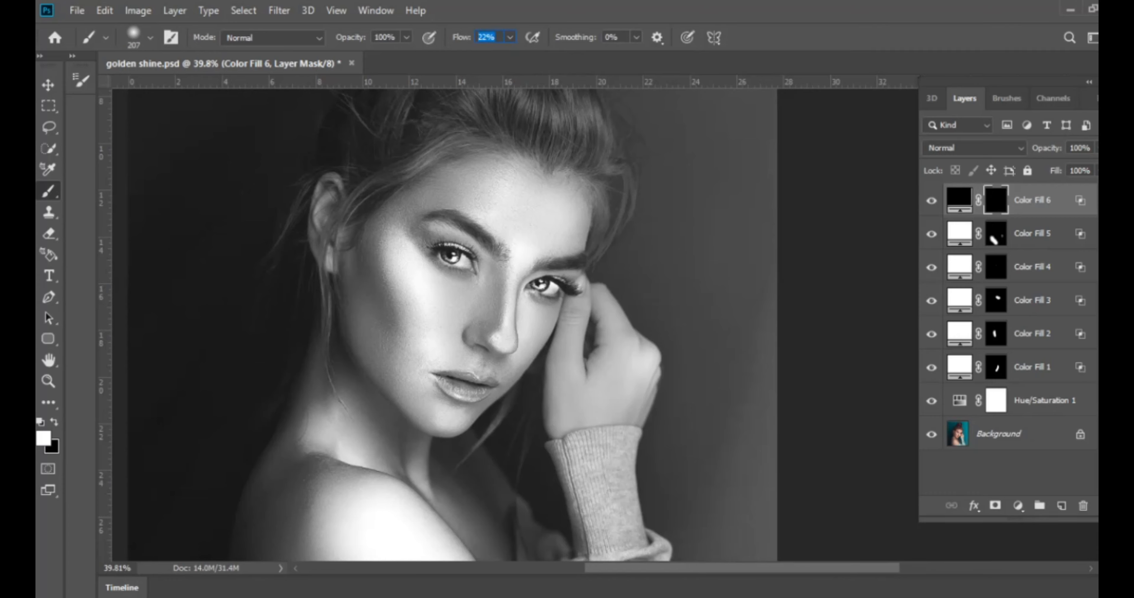
pyautogui.moveTo(488, 282)
pyautogui.mouseDown()
pyautogui.moveTo(483, 336)
pyautogui.moveTo(464, 308)
pyautogui.mouseUp()
pyautogui.moveTo(333, 340)
pyautogui.mouseDown()
pyautogui.moveTo(381, 433)
pyautogui.moveTo(345, 382)
pyautogui.moveTo(411, 452)
pyautogui.mouseUp()
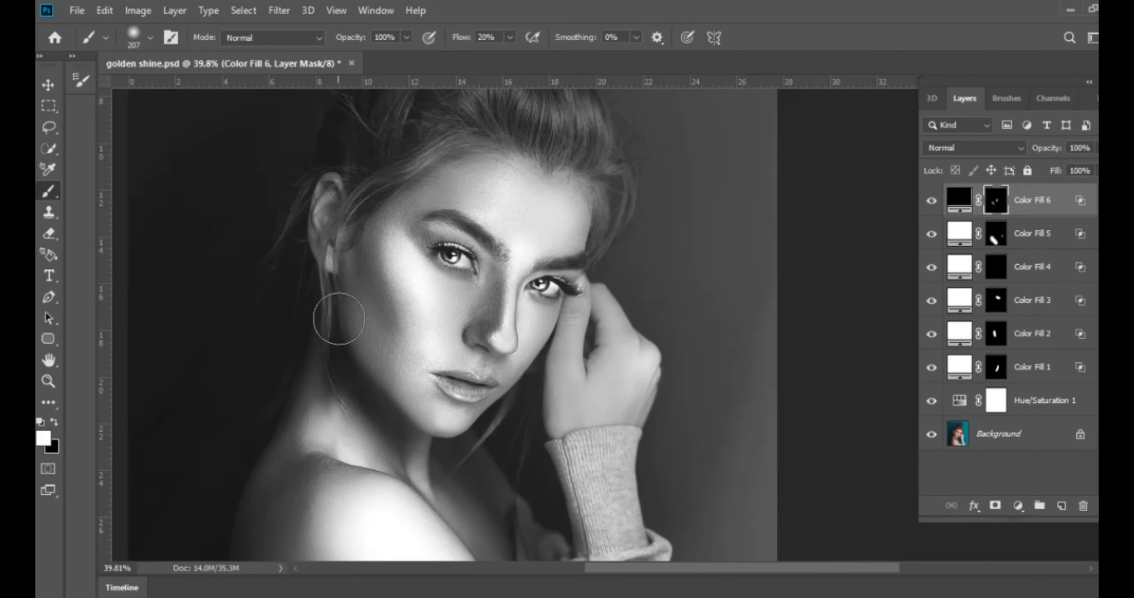
pyautogui.hotkey('ctrl', 'z')
pyautogui.hotkey('ctrl', 'z')
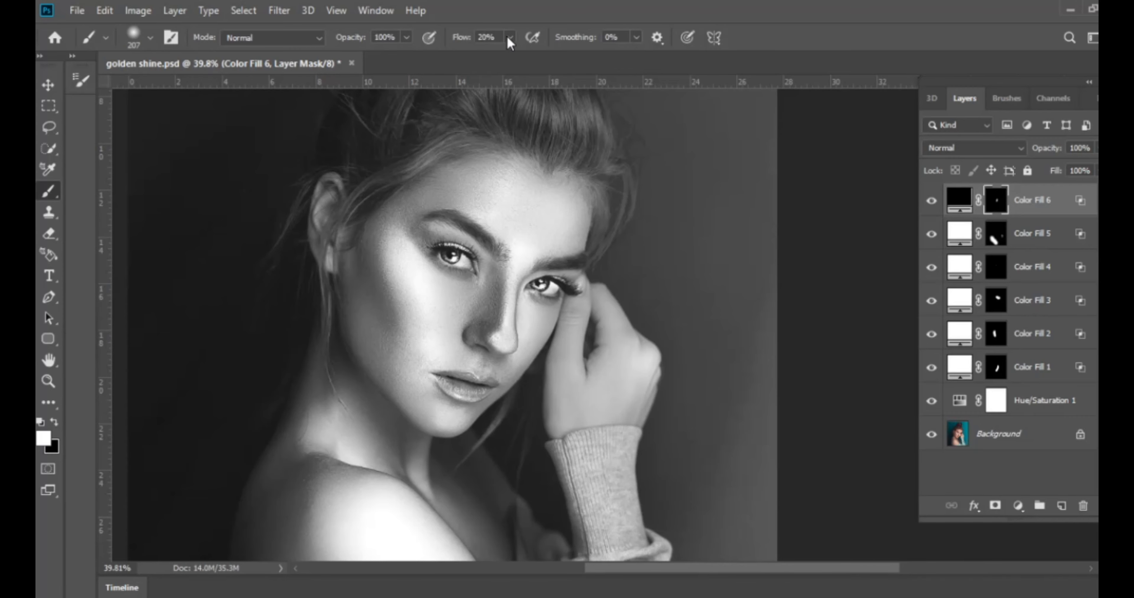
# Lower the brush flow to 9% and paint white along the jaw, neck and upper shoulder shadows on the Color Fill 6 mask.
pyautogui.click(510, 37)
pyautogui.moveTo(507, 53); pyautogui.dragTo(502, 59)
pyautogui.moveTo(321, 337)
pyautogui.mouseDown()
pyautogui.moveTo(398, 432)
pyautogui.moveTo(378, 406)
pyautogui.moveTo(388, 437)
pyautogui.mouseUp()
pyautogui.click(400, 496)
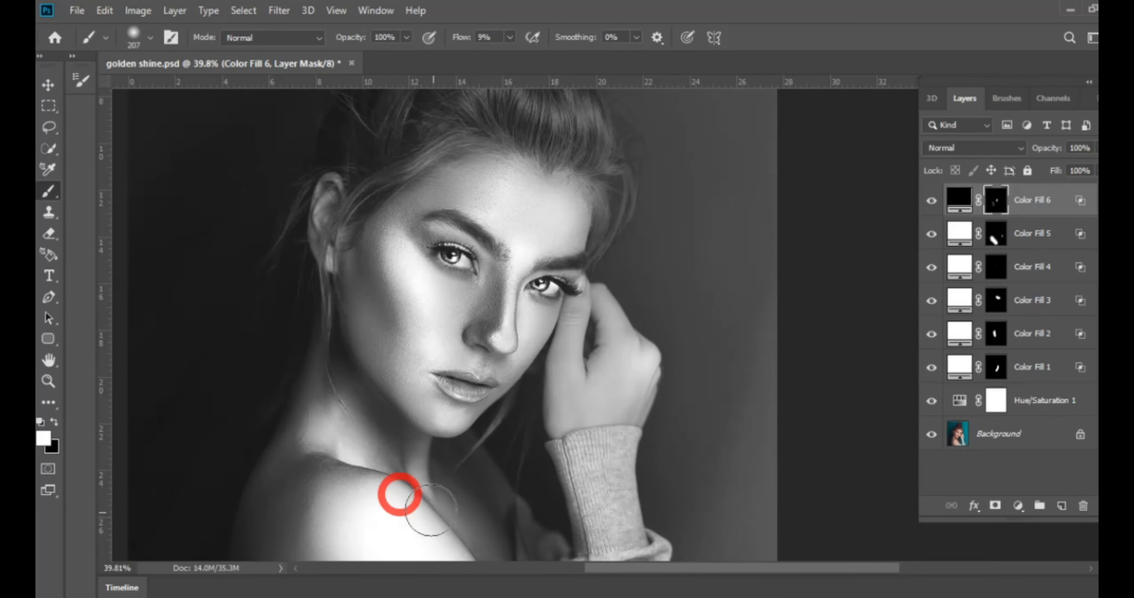
# Paint white softly along the shoulder's edge, the base of the hand and the neck on the Color Fill 6 mask.
pyautogui.press('space')
pyautogui.moveTo(425, 381); pyautogui.dragTo(406, 209)
pyautogui.click(462, 400)
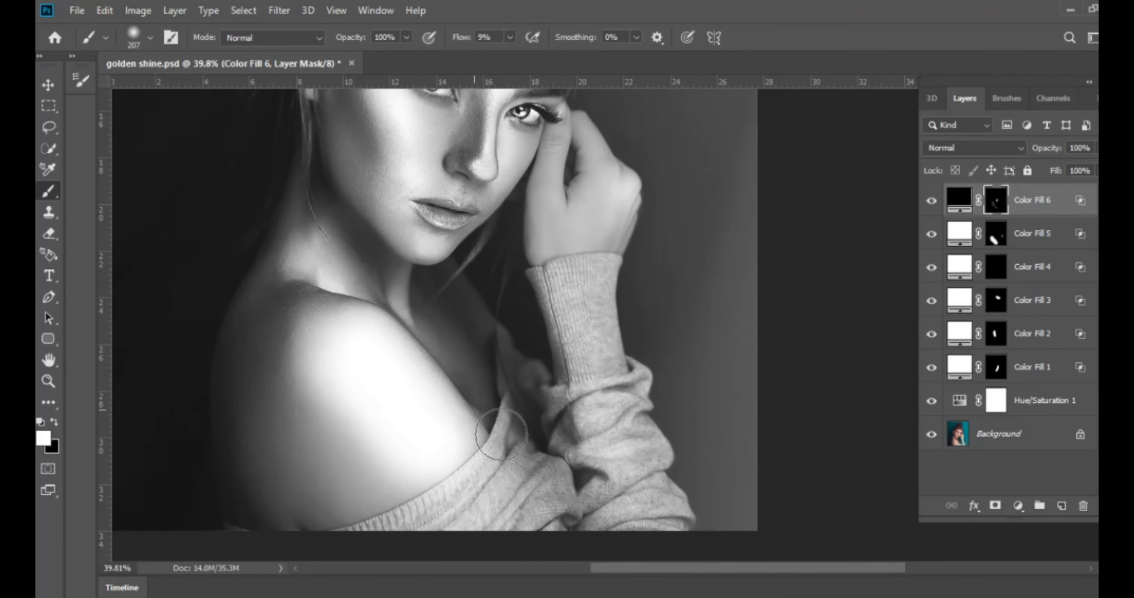
pyautogui.moveTo(542, 241)
pyautogui.mouseDown()
pyautogui.moveTo(570, 176)
pyautogui.moveTo(566, 215)
pyautogui.mouseUp()
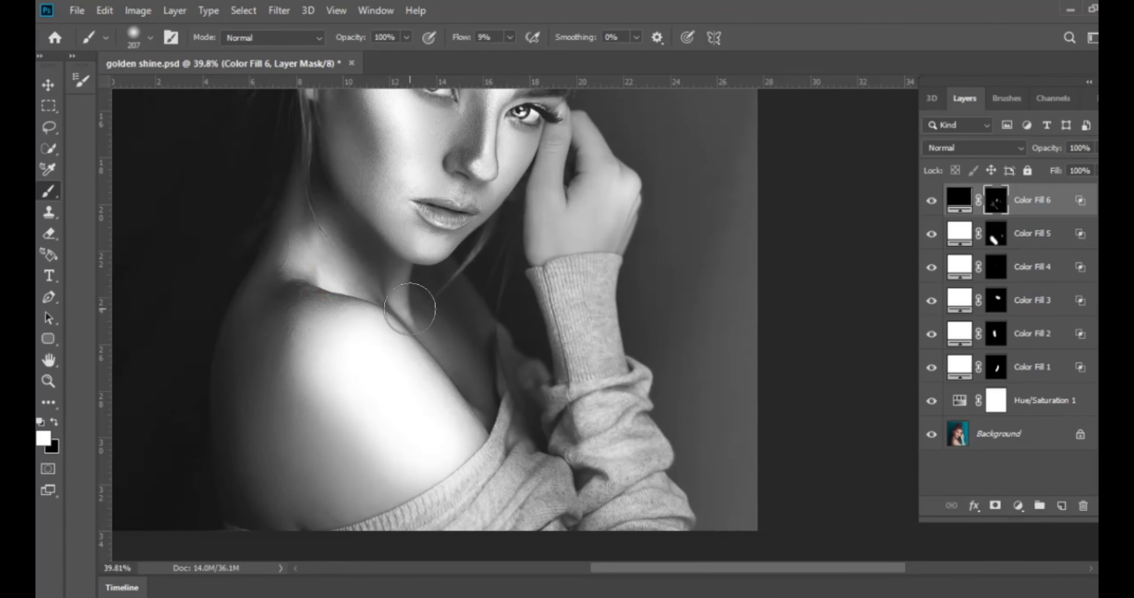
pyautogui.press('space')
pyautogui.moveTo(384, 270); pyautogui.dragTo(398, 393)
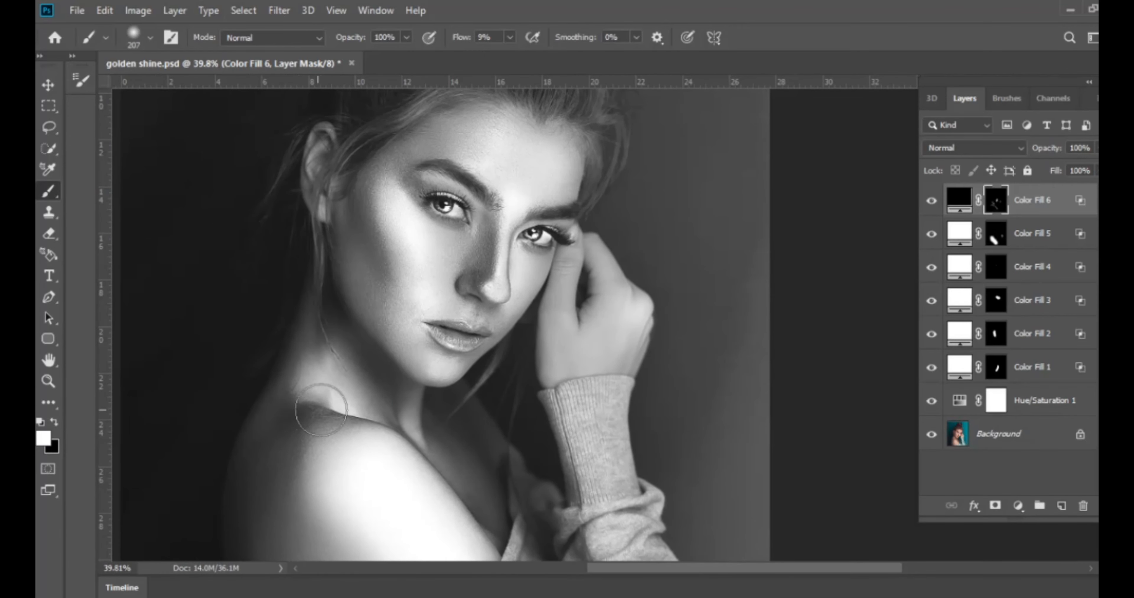
pyautogui.press('space')
pyautogui.moveTo(461, 429); pyautogui.dragTo(365, 382)
pyautogui.press('z')
pyautogui.press('b')
pyautogui.press('space')
pyautogui.moveTo(449, 278); pyautogui.dragTo(486, 306)
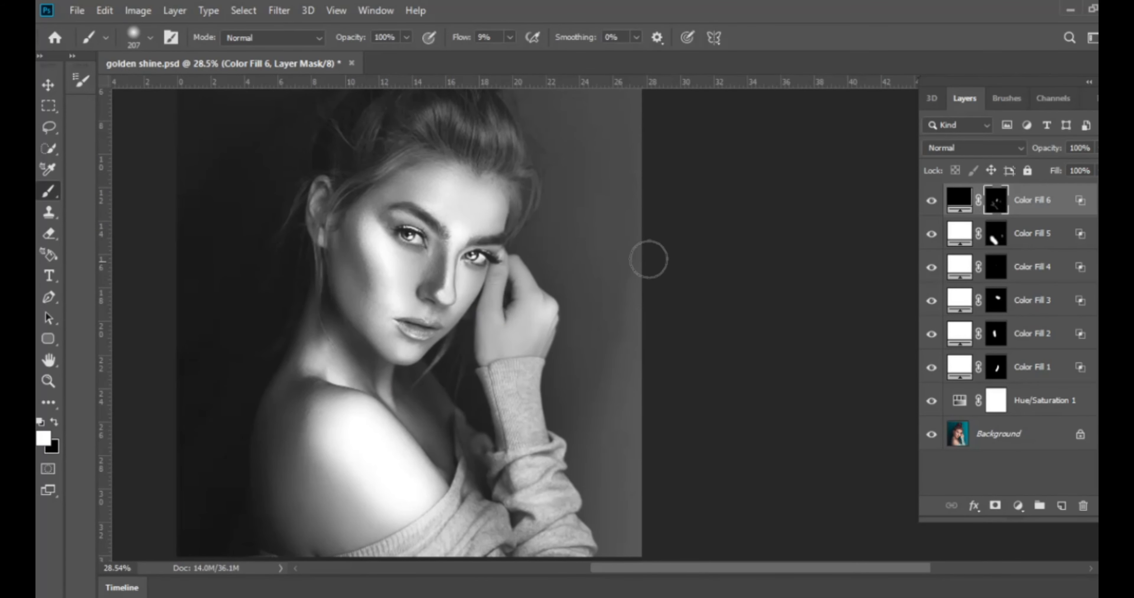
# Group all layers from Color Fill 6 down to Hue/Saturation 1, leaving out the Background.
pyautogui.press('v')
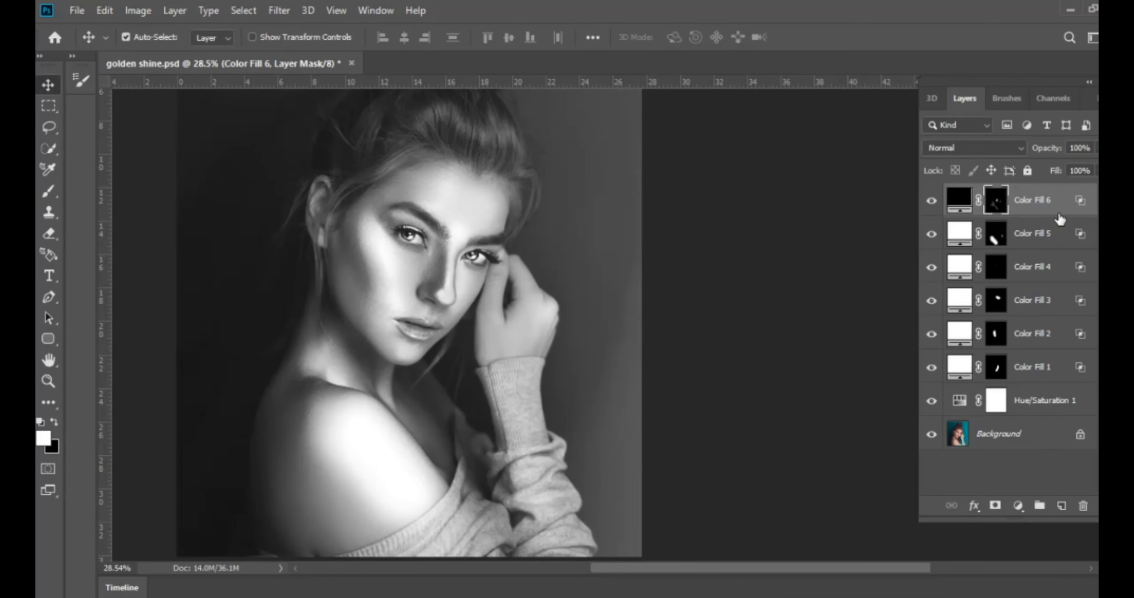
pyautogui.click(1061, 207)
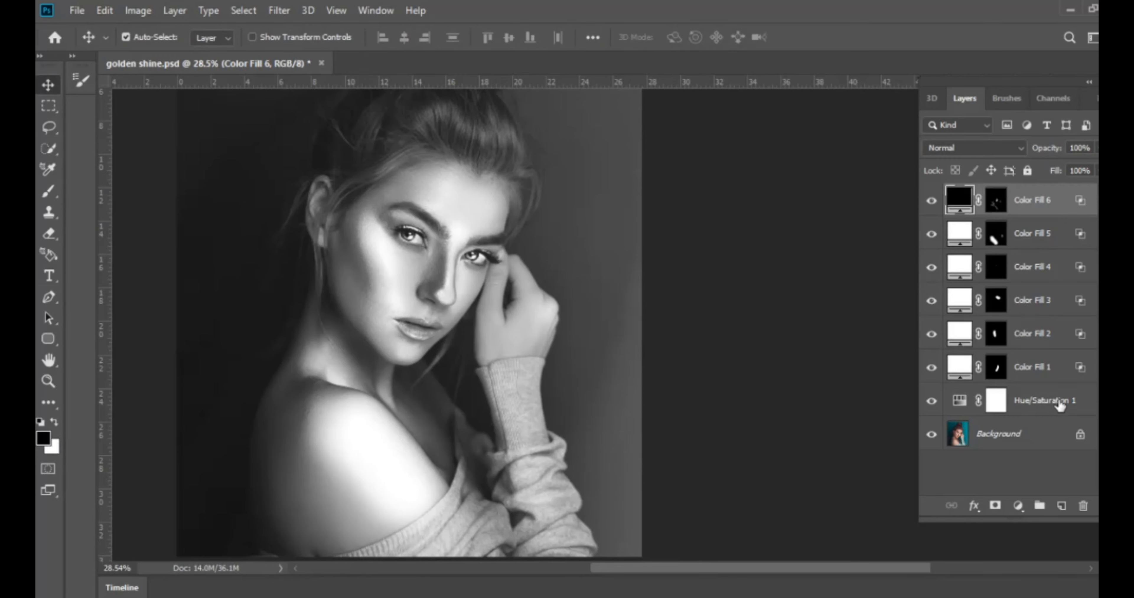
pyautogui.click(1081, 403)
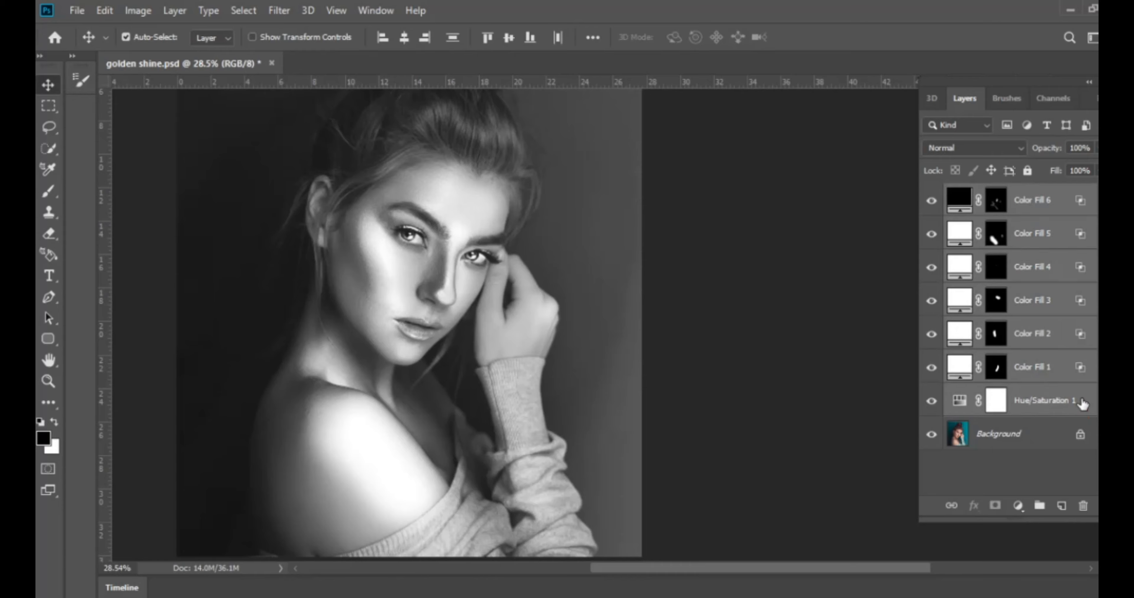
pyautogui.hotkey('ctrl', 'g')
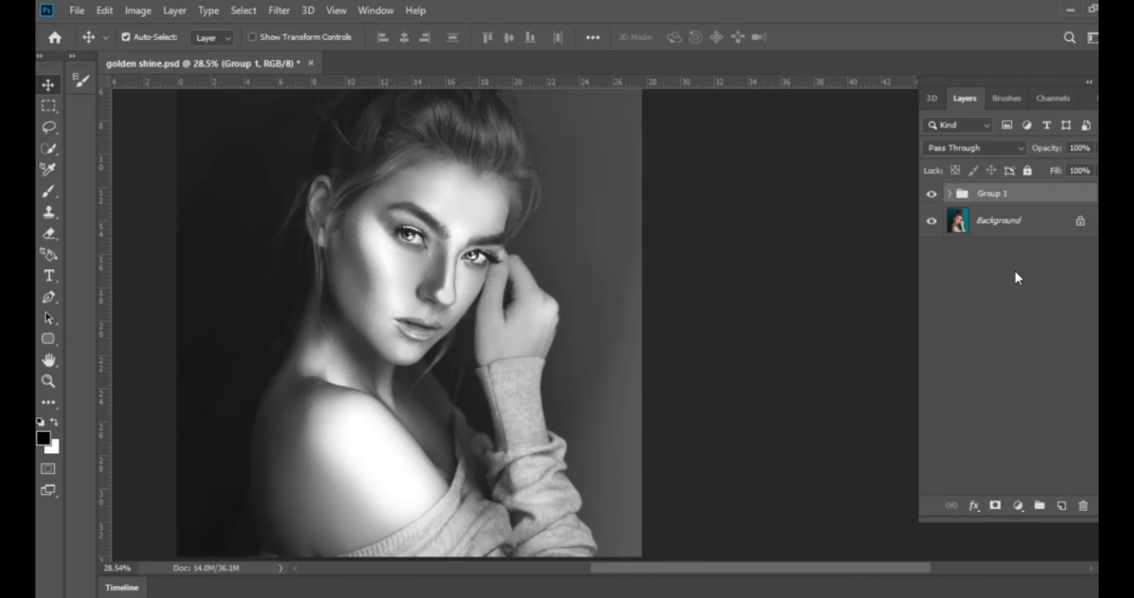
# Add a Color Lookup adjustment layer above Color Fill 6 inside Group 1, using the EdgyAmber.3DL 3D LUT.
pyautogui.click(950, 194)
pyautogui.click(1049, 230)
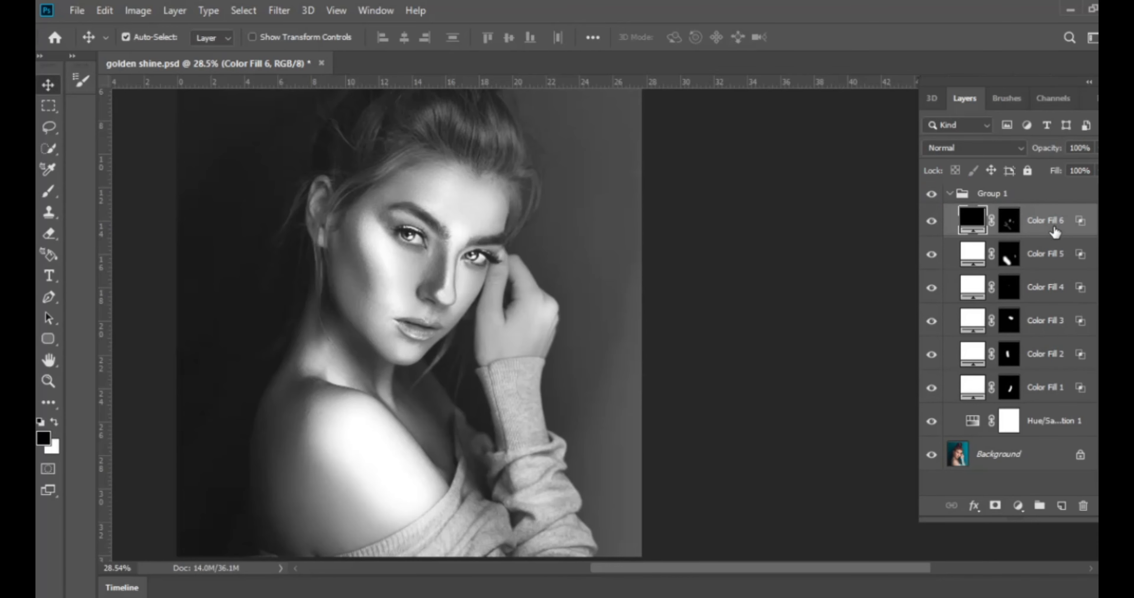
pyautogui.click(1018, 506)
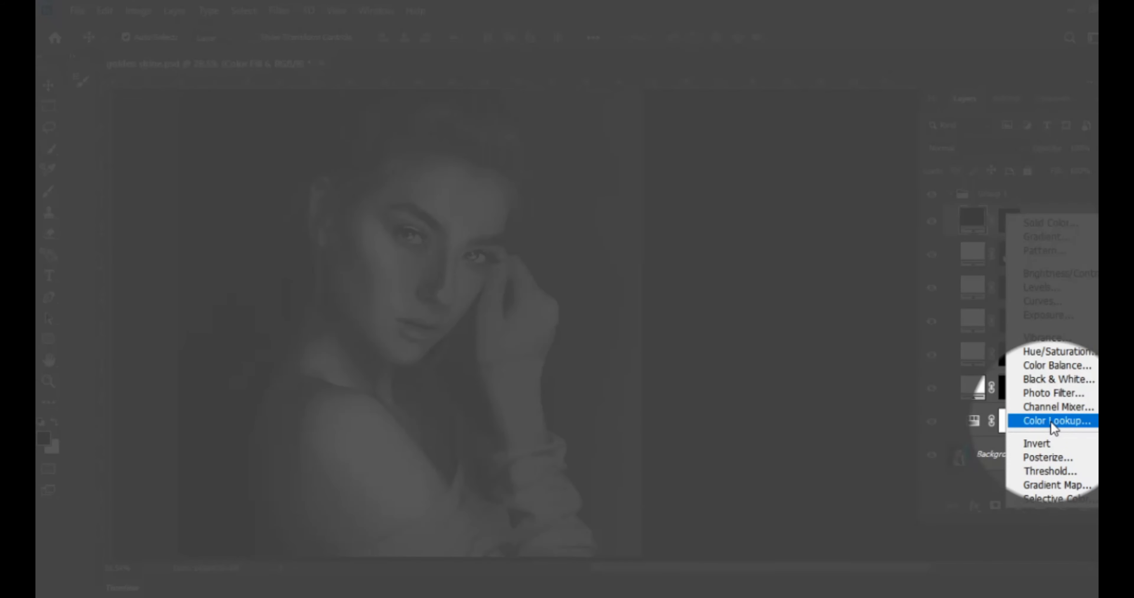
pyautogui.click(1051, 421)
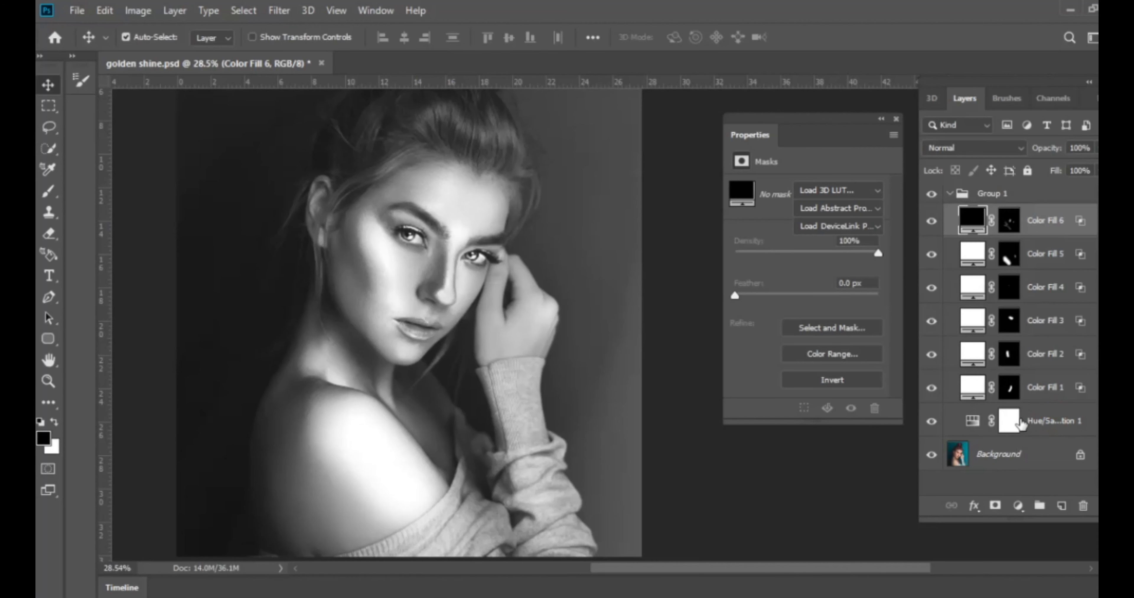
pyautogui.click(841, 194)
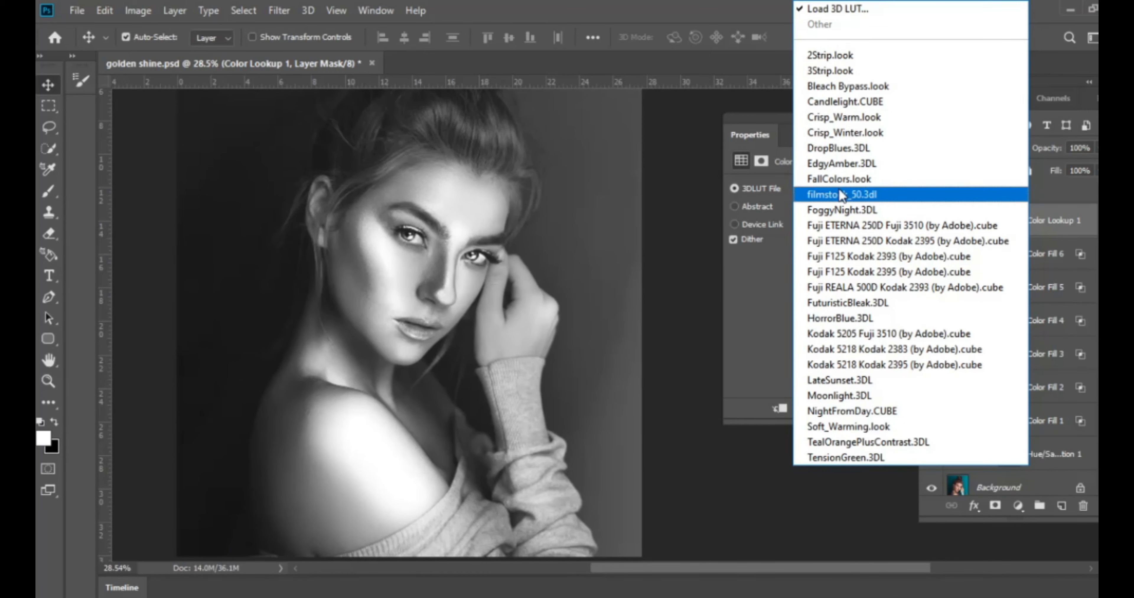
pyautogui.click(839, 164)
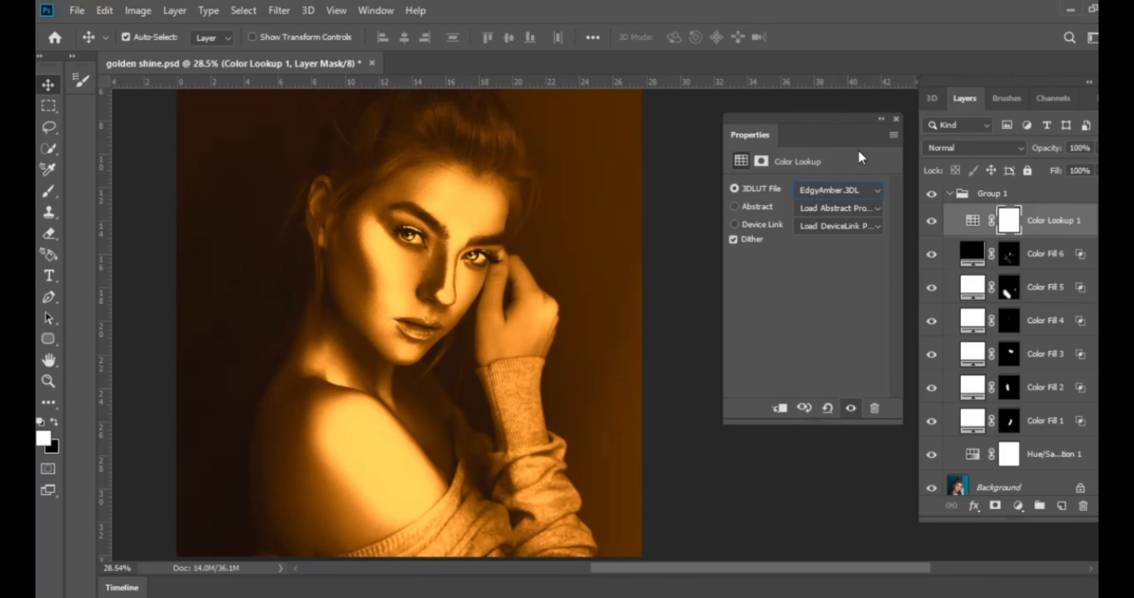
pyautogui.click(896, 118)
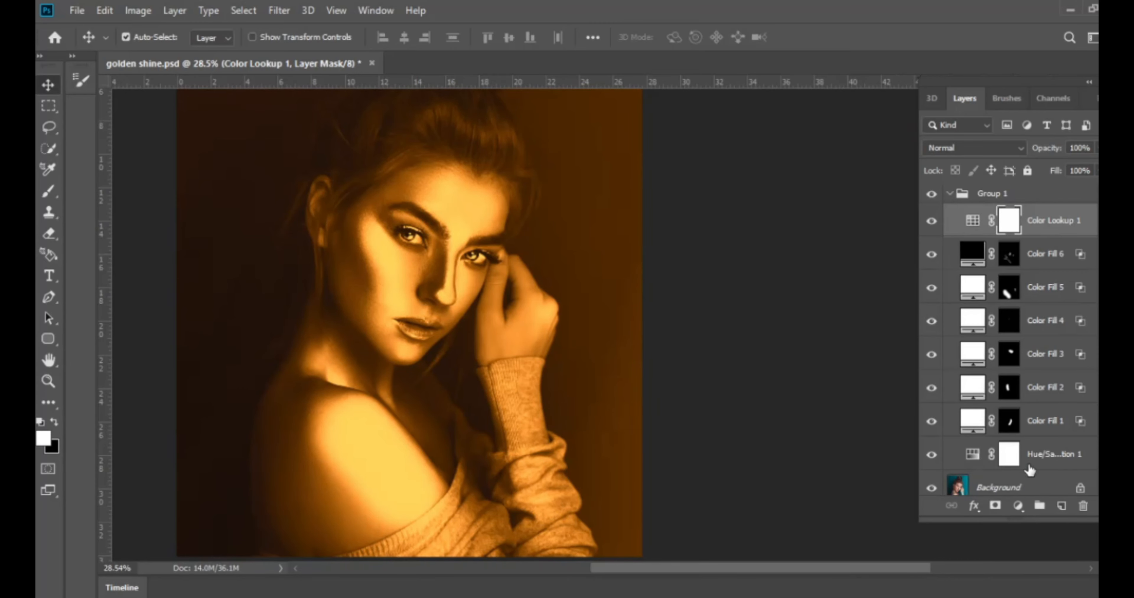
# Add a second Color Lookup layer with the LateSunset.3DL 3D LUT above the first and lower its opacity to 32%.
pyautogui.click(1017, 506)
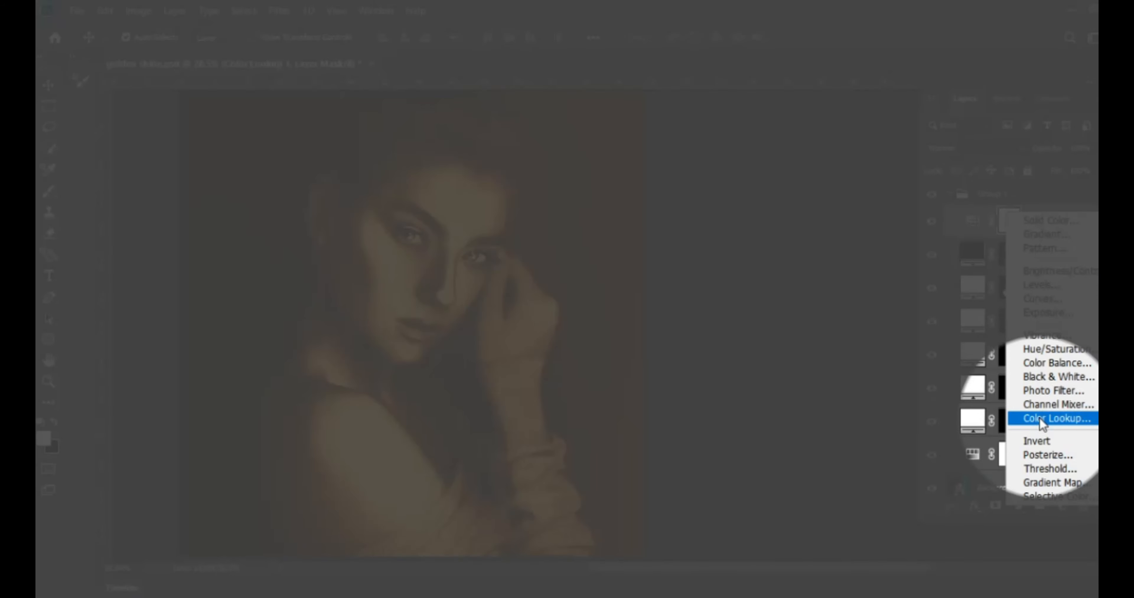
pyautogui.click(1039, 417)
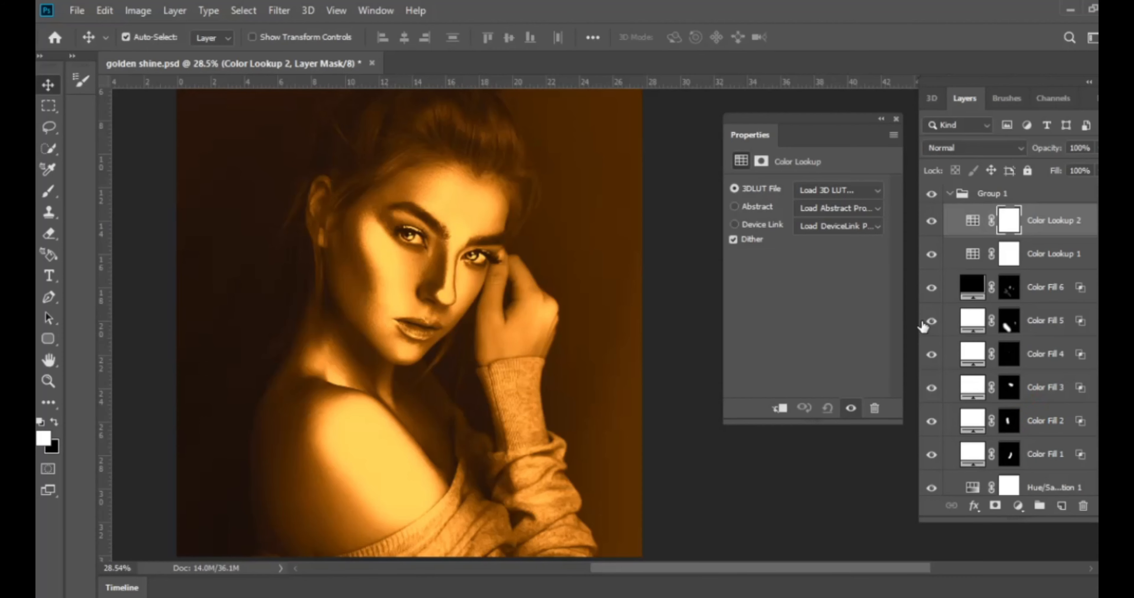
pyautogui.click(859, 190)
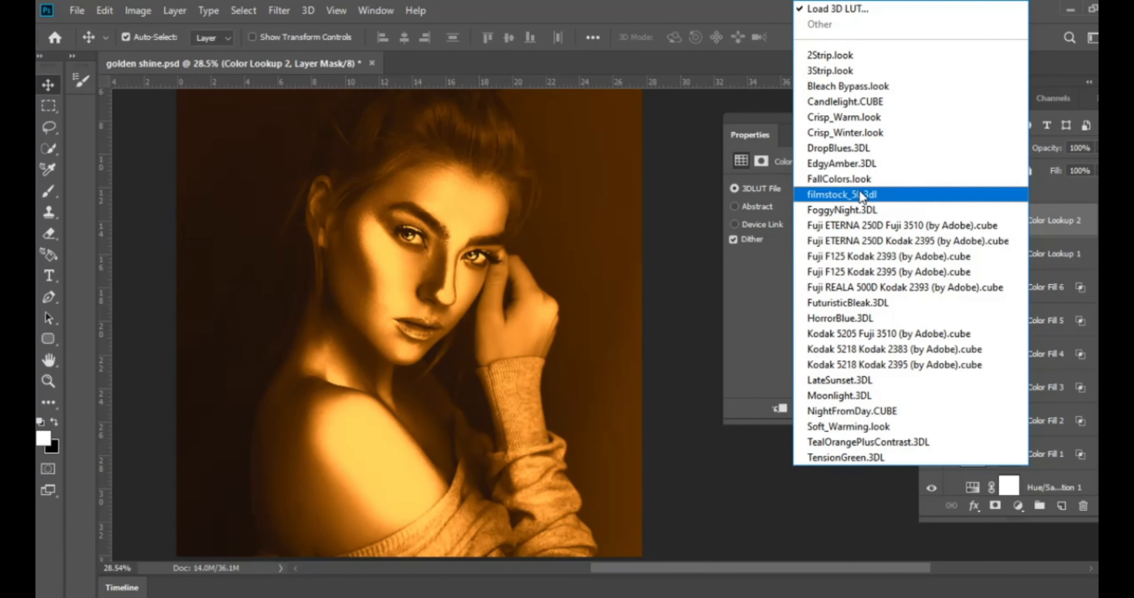
pyautogui.click(850, 381)
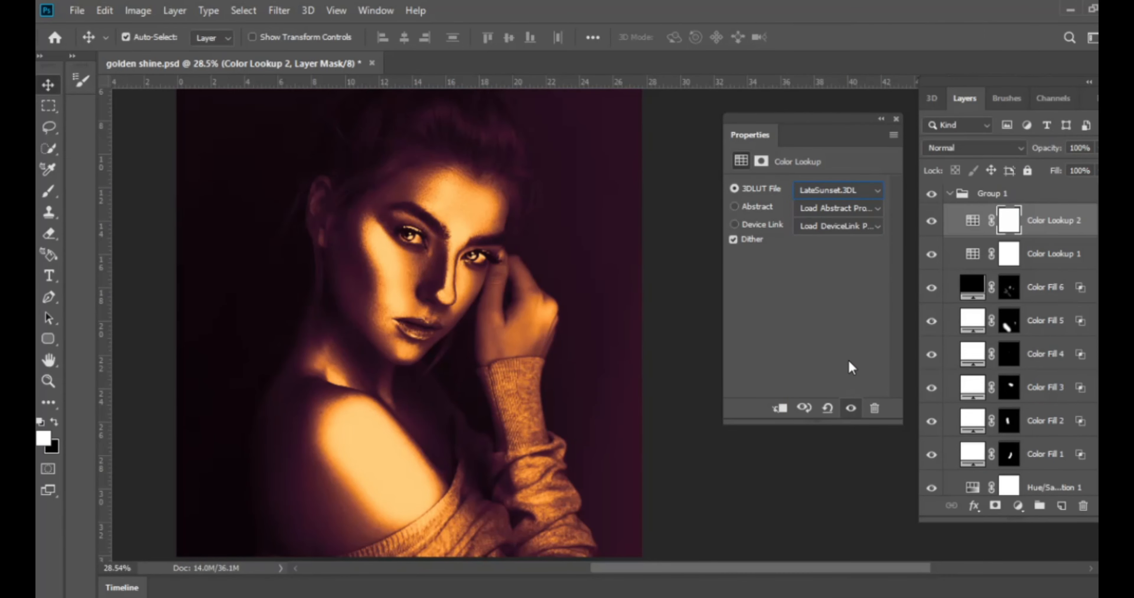
pyautogui.click(897, 119)
pyautogui.moveTo(1054, 152); pyautogui.dragTo(998, 153)
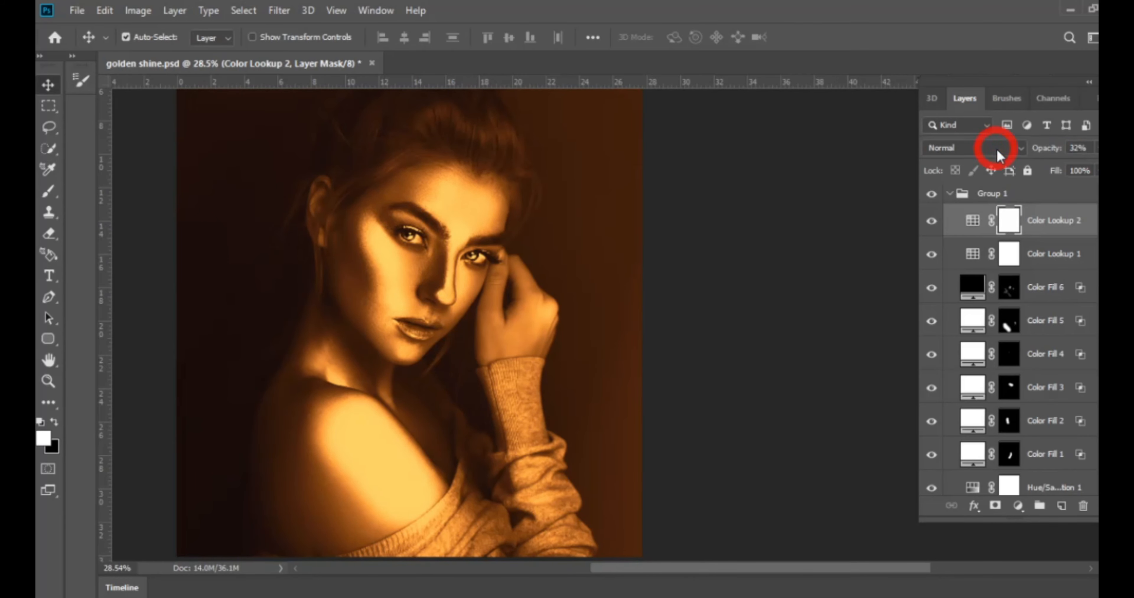
# Add a Curves layer above Color Lookup 2, raise the RGB curve's black point slightly, and set the layer's opacity to 34%.
pyautogui.click(1018, 506)
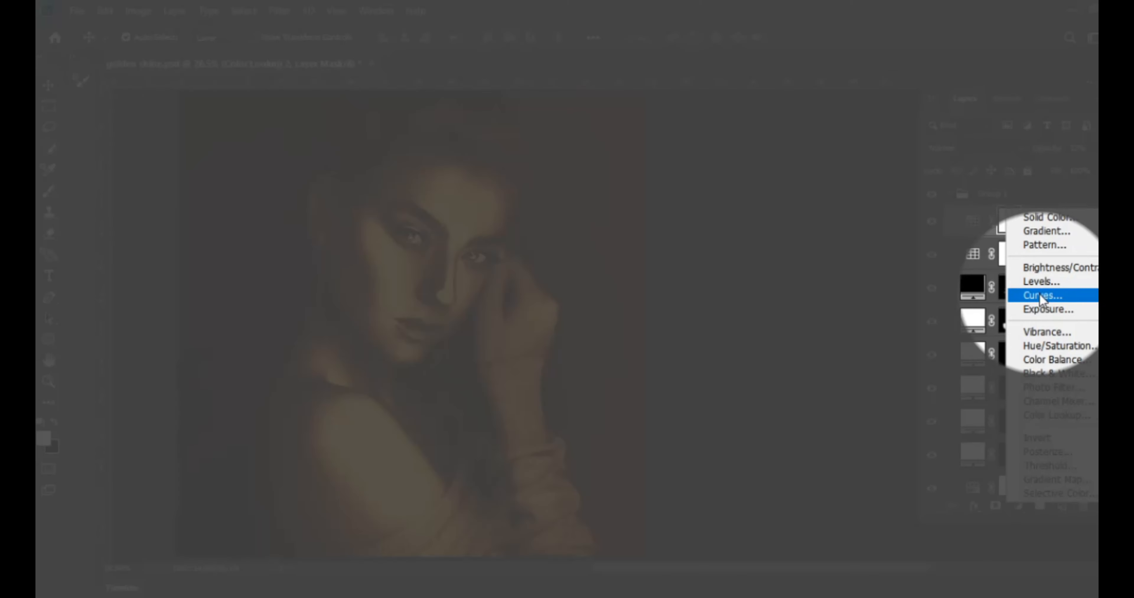
pyautogui.click(1040, 294)
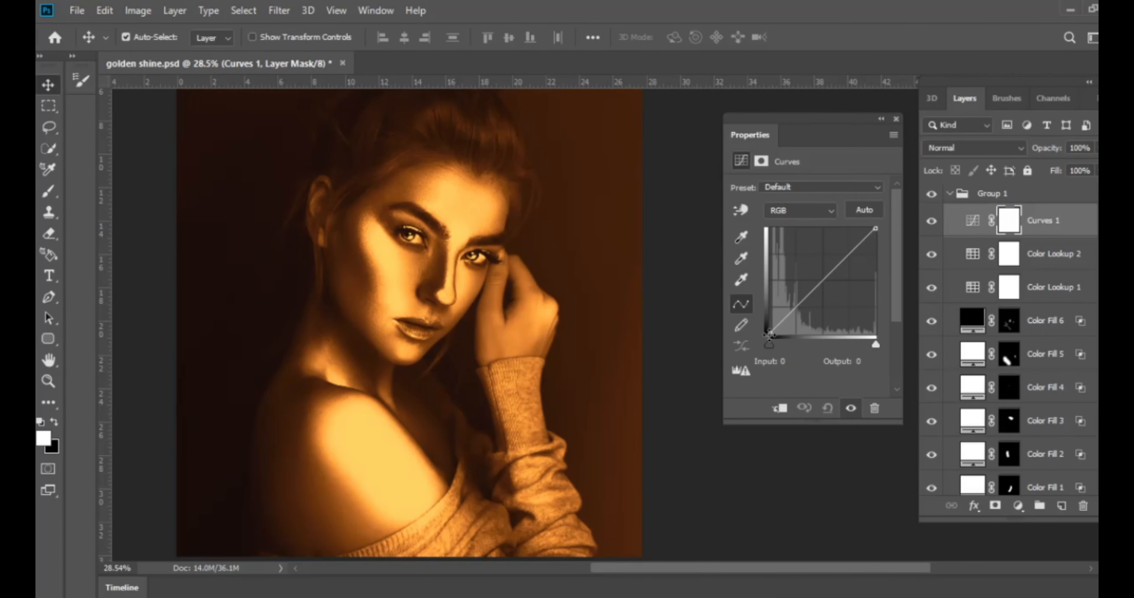
pyautogui.moveTo(769, 335); pyautogui.dragTo(769, 323)
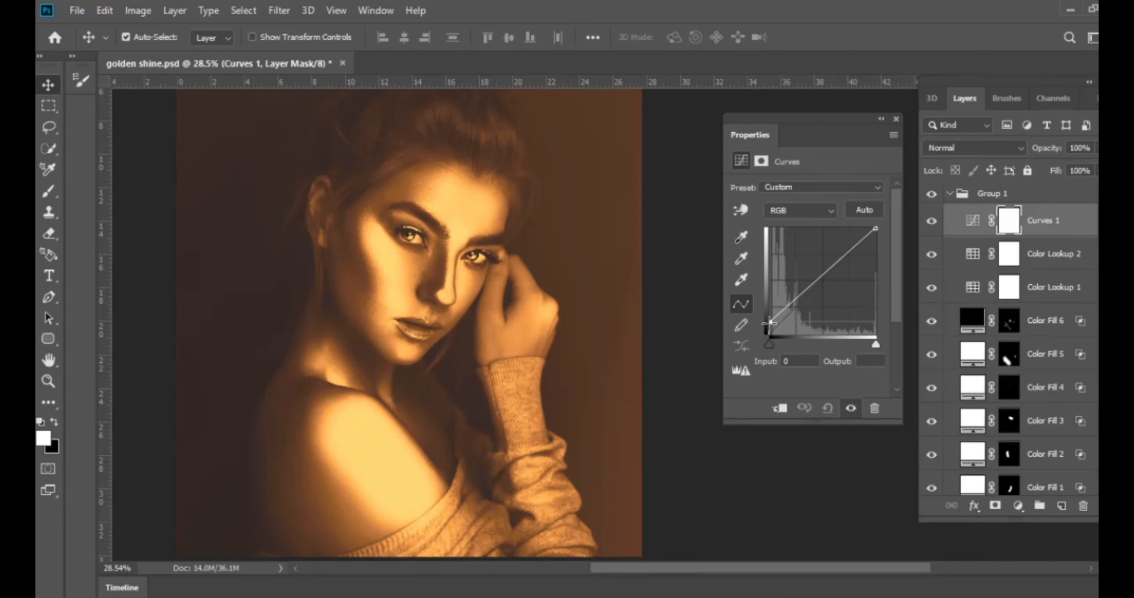
pyautogui.moveTo(770, 323); pyautogui.dragTo(770, 325)
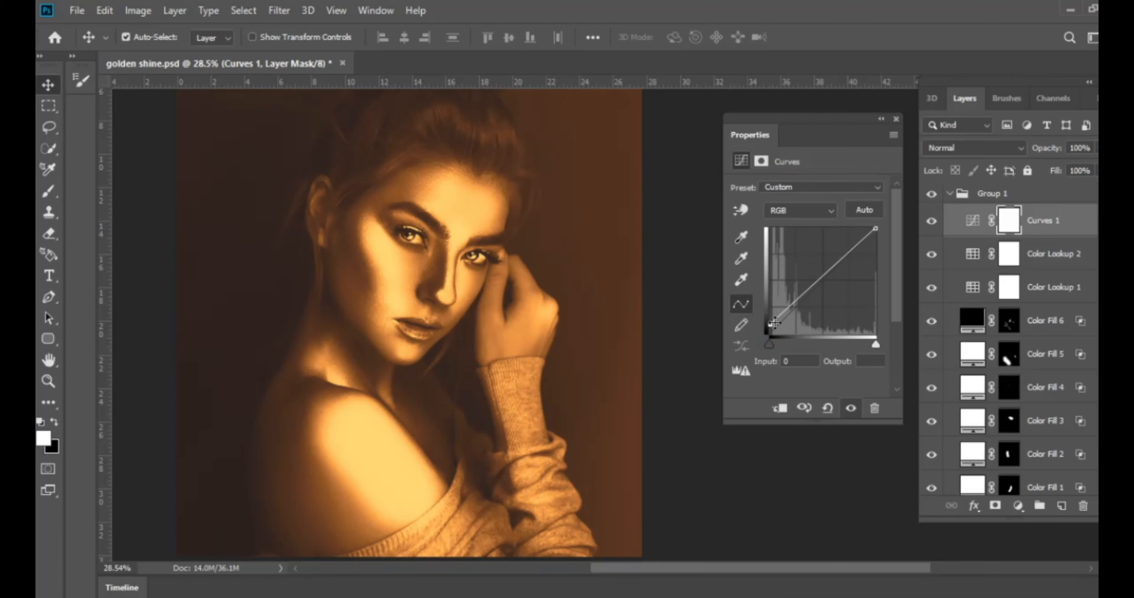
pyautogui.click(769, 325)
pyautogui.click(897, 119)
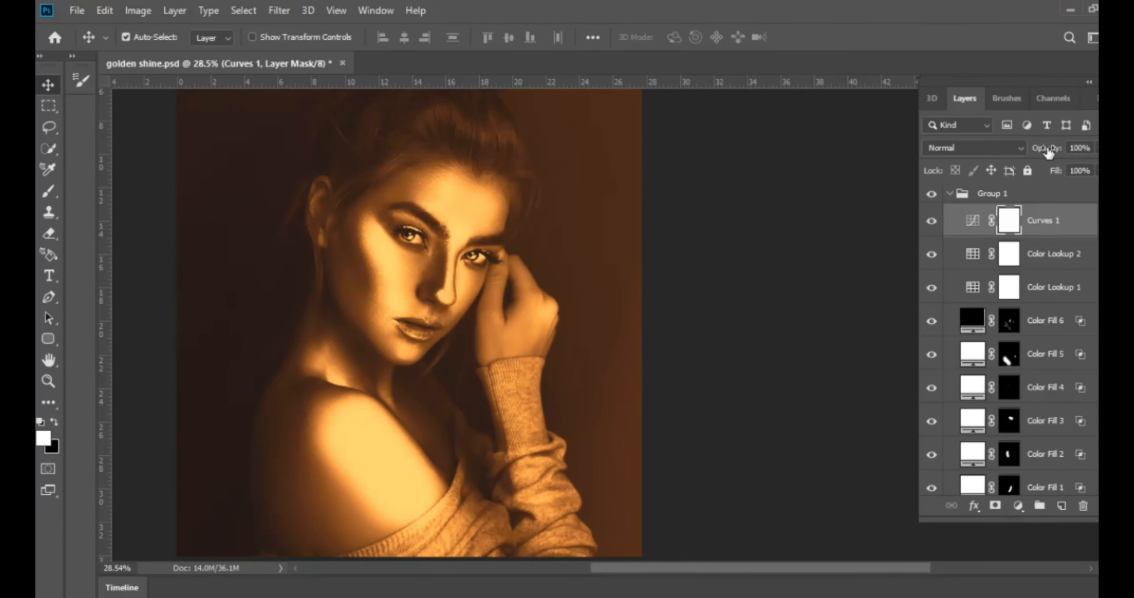
pyautogui.moveTo(1048, 152); pyautogui.dragTo(994, 159)
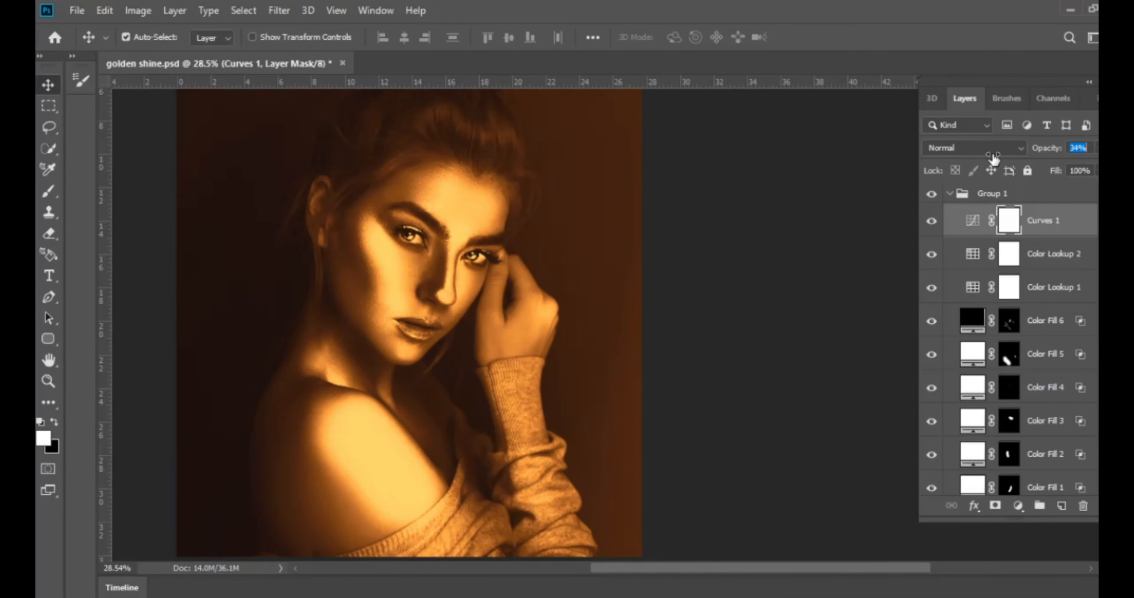
# Collapse Group 1, add a layer mask to it, and invert the mask to black.
pyautogui.click(1068, 225)
pyautogui.click(950, 194)
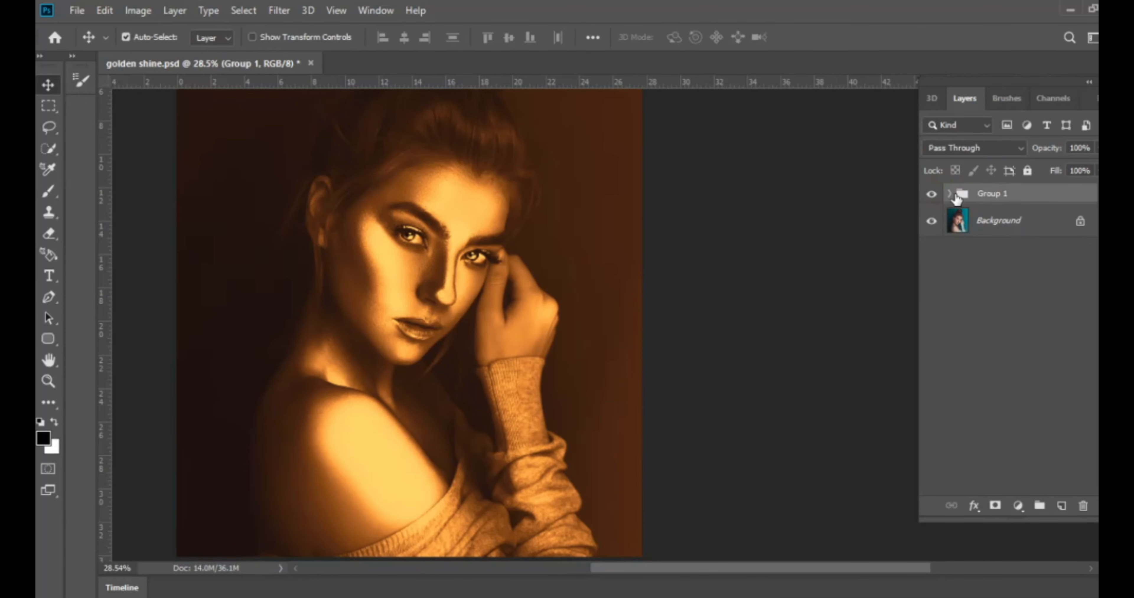
pyautogui.click(1021, 194)
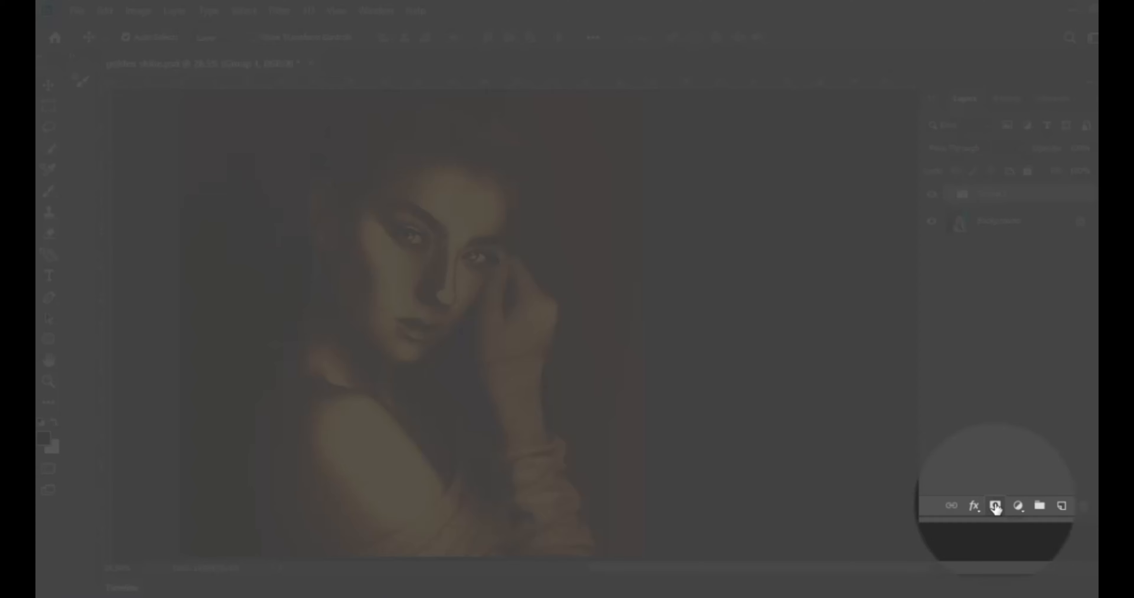
pyautogui.click(995, 506)
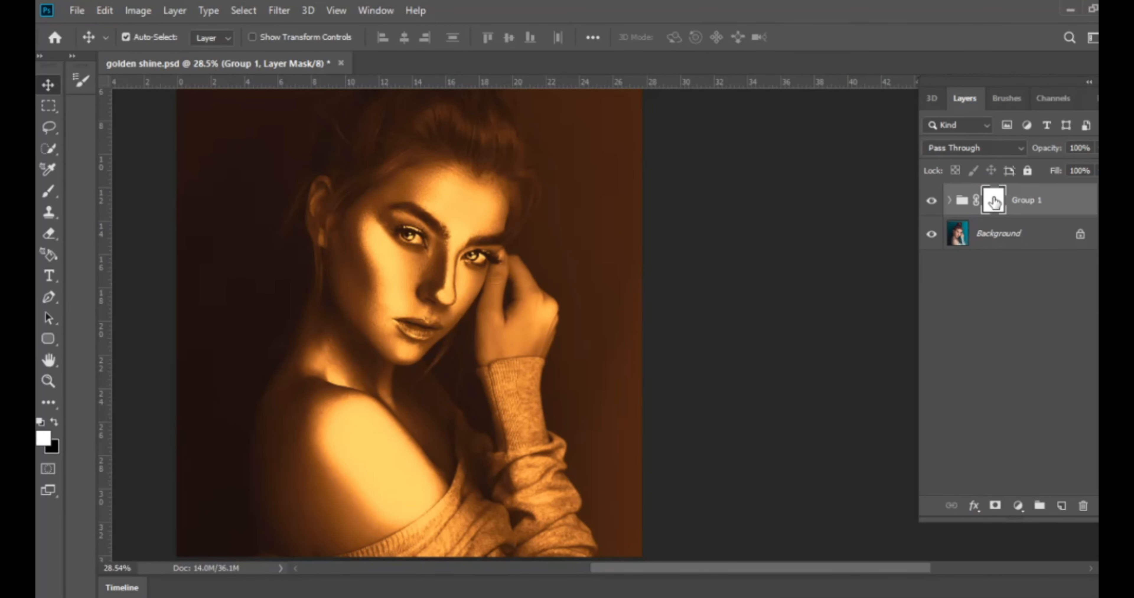
pyautogui.hotkey('ctrl', 'i')
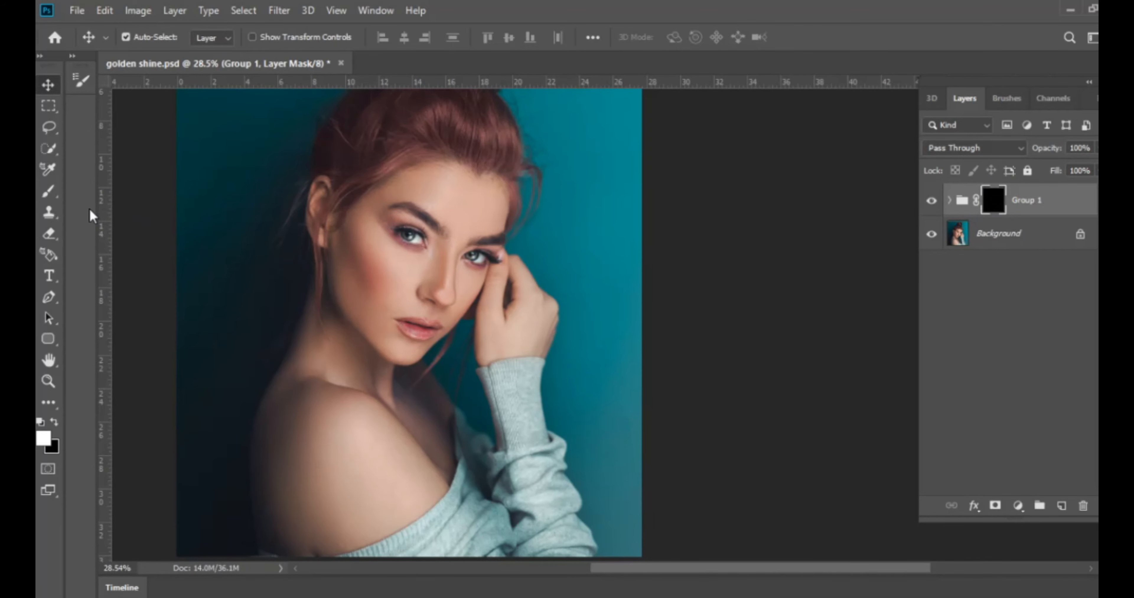
# Paint white on Group 1's mask over the face, neck and shoulder with a soft 375 px brush at 100% flow.
pyautogui.click(50, 196)
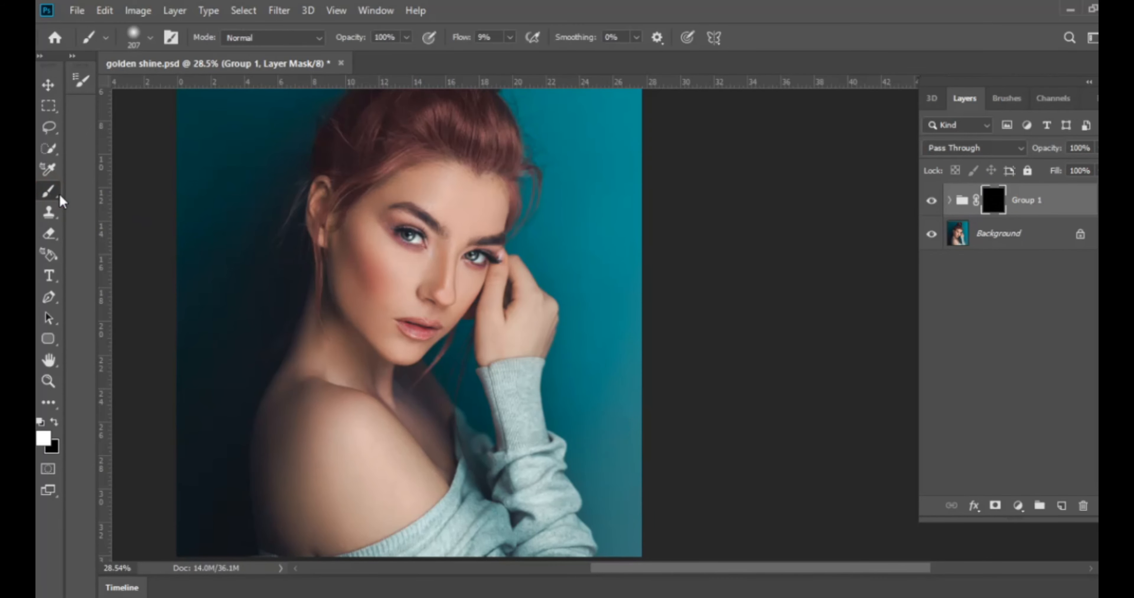
pyautogui.keyDown('alt'); pyautogui.rightClick(448, 206); pyautogui.keyUp('alt')
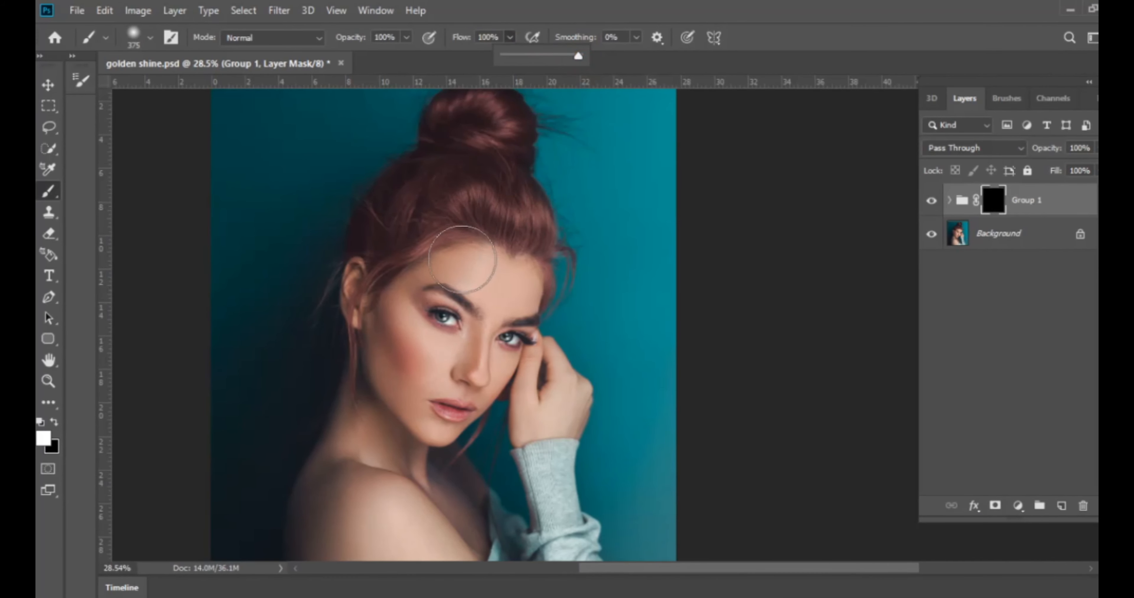
pyautogui.click(464, 284)
pyautogui.moveTo(464, 284)
pyautogui.mouseDown()
pyautogui.moveTo(430, 313)
pyautogui.moveTo(421, 373)
pyautogui.moveTo(477, 287)
pyautogui.moveTo(513, 285)
pyautogui.moveTo(447, 280)
pyautogui.moveTo(414, 307)
pyautogui.moveTo(410, 341)
pyautogui.moveTo(418, 282)
pyautogui.moveTo(391, 342)
pyautogui.moveTo(386, 326)
pyautogui.moveTo(416, 395)
pyautogui.moveTo(433, 405)
pyautogui.moveTo(467, 384)
pyautogui.moveTo(495, 339)
pyautogui.moveTo(510, 294)
pyautogui.moveTo(431, 404)
pyautogui.moveTo(438, 414)
pyautogui.moveTo(404, 408)
pyautogui.moveTo(463, 156)
pyautogui.mouseUp()
pyautogui.moveTo(458, 169)
pyautogui.mouseDown()
pyautogui.moveTo(398, 275)
pyautogui.moveTo(409, 222)
pyautogui.moveTo(385, 332)
pyautogui.moveTo(401, 364)
pyautogui.moveTo(411, 329)
pyautogui.moveTo(473, 400)
pyautogui.moveTo(399, 433)
pyautogui.moveTo(373, 318)
pyautogui.moveTo(364, 330)
pyautogui.moveTo(371, 316)
pyautogui.moveTo(360, 378)
pyautogui.moveTo(371, 443)
pyautogui.moveTo(447, 419)
pyautogui.moveTo(471, 397)
pyautogui.moveTo(479, 363)
pyautogui.moveTo(441, 301)
pyautogui.moveTo(490, 376)
pyautogui.moveTo(478, 399)
pyautogui.moveTo(422, 412)
pyautogui.mouseUp()
pyautogui.moveTo(397, 313); pyautogui.dragTo(410, 278)
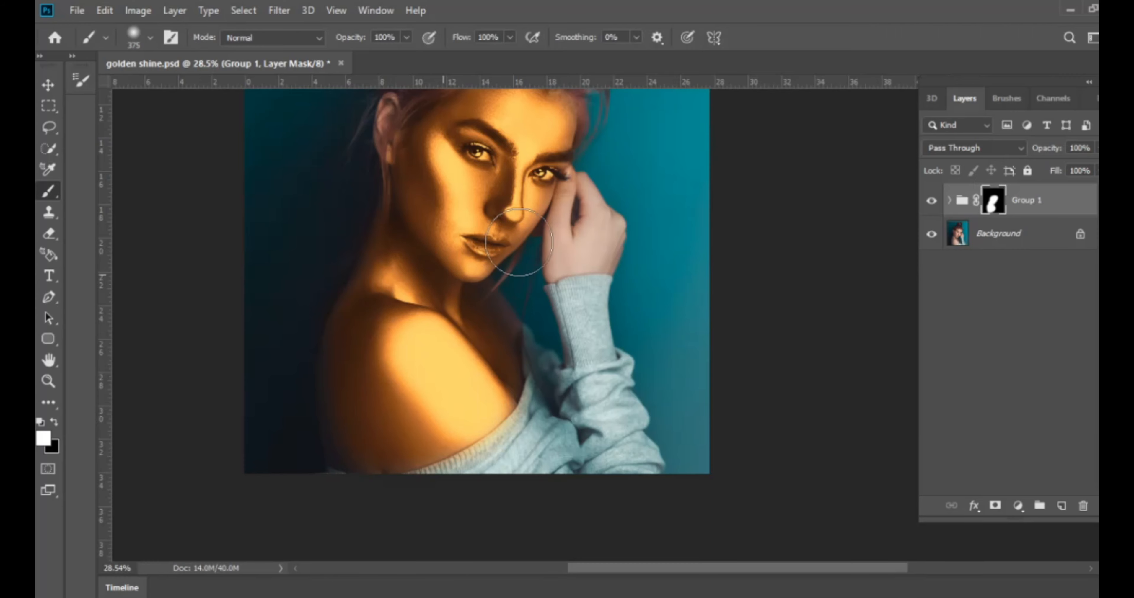
# Paint the raised hand white on Group 1's mask, reducing the brush to 242 px for the fingers and wrist.
pyautogui.click(577, 221)
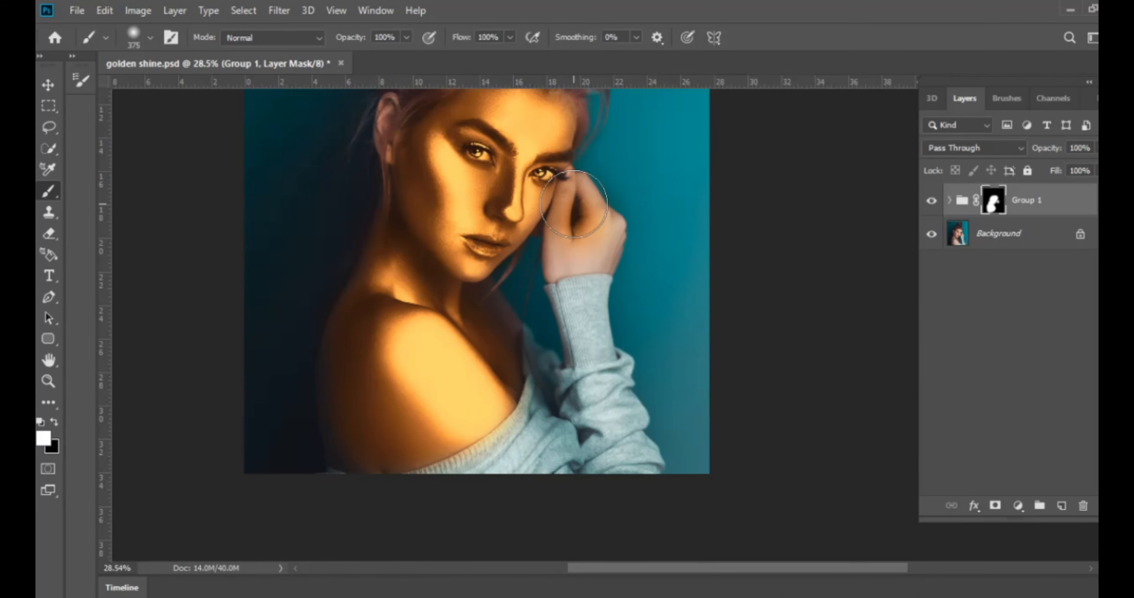
pyautogui.keyDown('alt'); pyautogui.rightClick(571, 205); pyautogui.keyUp('alt')
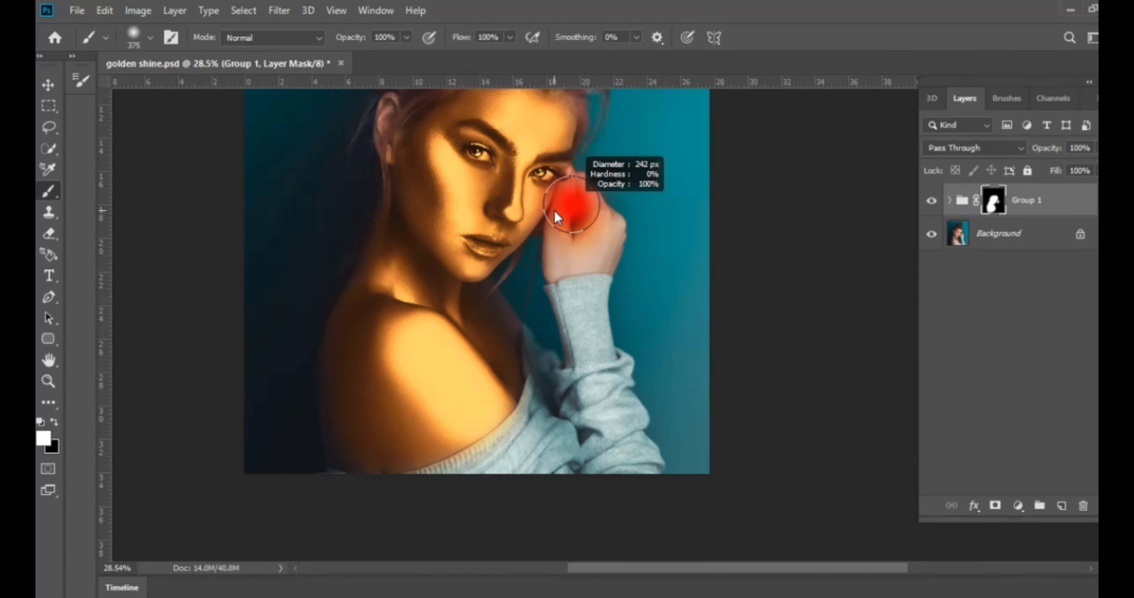
pyautogui.moveTo(563, 204)
pyautogui.mouseDown()
pyautogui.moveTo(569, 189)
pyautogui.moveTo(590, 223)
pyautogui.moveTo(581, 259)
pyautogui.moveTo(557, 261)
pyautogui.moveTo(546, 241)
pyautogui.moveTo(630, 234)
pyautogui.moveTo(555, 253)
pyautogui.moveTo(599, 231)
pyautogui.moveTo(531, 273)
pyautogui.moveTo(601, 231)
pyautogui.moveTo(595, 244)
pyautogui.moveTo(673, 417)
pyautogui.mouseUp()
# Paint white on Group 1's mask over the ear and hair with the 242 px brush.
pyautogui.hotkey('ctrl', 'space')
pyautogui.press('space')
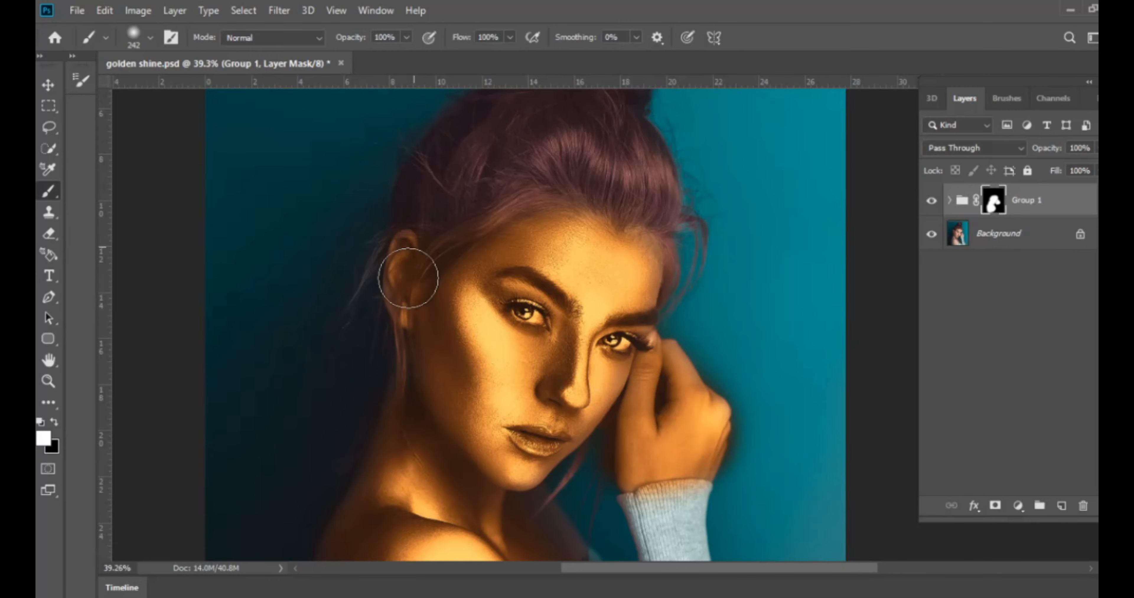
pyautogui.moveTo(466, 223)
pyautogui.mouseDown()
pyautogui.moveTo(510, 200)
pyautogui.moveTo(602, 202)
pyautogui.moveTo(645, 255)
pyautogui.moveTo(594, 157)
pyautogui.moveTo(534, 146)
pyautogui.moveTo(459, 186)
pyautogui.moveTo(446, 218)
pyautogui.moveTo(456, 151)
pyautogui.moveTo(436, 171)
pyautogui.moveTo(591, 157)
pyautogui.moveTo(648, 203)
pyautogui.moveTo(643, 164)
pyautogui.moveTo(615, 140)
pyautogui.moveTo(602, 158)
pyautogui.moveTo(611, 176)
pyautogui.moveTo(539, 203)
pyautogui.mouseUp()
pyautogui.hotkey('ctrl', 'space')
pyautogui.moveTo(620, 169)
pyautogui.mouseDown()
pyautogui.moveTo(642, 153)
pyautogui.moveTo(629, 143)
pyautogui.moveTo(609, 154)
pyautogui.moveTo(621, 146)
pyautogui.moveTo(658, 170)
pyautogui.moveTo(645, 194)
pyautogui.moveTo(614, 186)
pyautogui.moveTo(613, 149)
pyautogui.moveTo(563, 245)
pyautogui.moveTo(622, 226)
pyautogui.moveTo(646, 234)
pyautogui.moveTo(671, 283)
pyautogui.moveTo(666, 262)
pyautogui.moveTo(593, 263)
pyautogui.moveTo(578, 324)
pyautogui.moveTo(604, 349)
pyautogui.moveTo(642, 314)
pyautogui.moveTo(646, 329)
pyautogui.moveTo(619, 362)
pyautogui.moveTo(600, 336)
pyautogui.moveTo(648, 398)
pyautogui.moveTo(717, 404)
pyautogui.mouseUp()
pyautogui.press('z')
pyautogui.press('b')
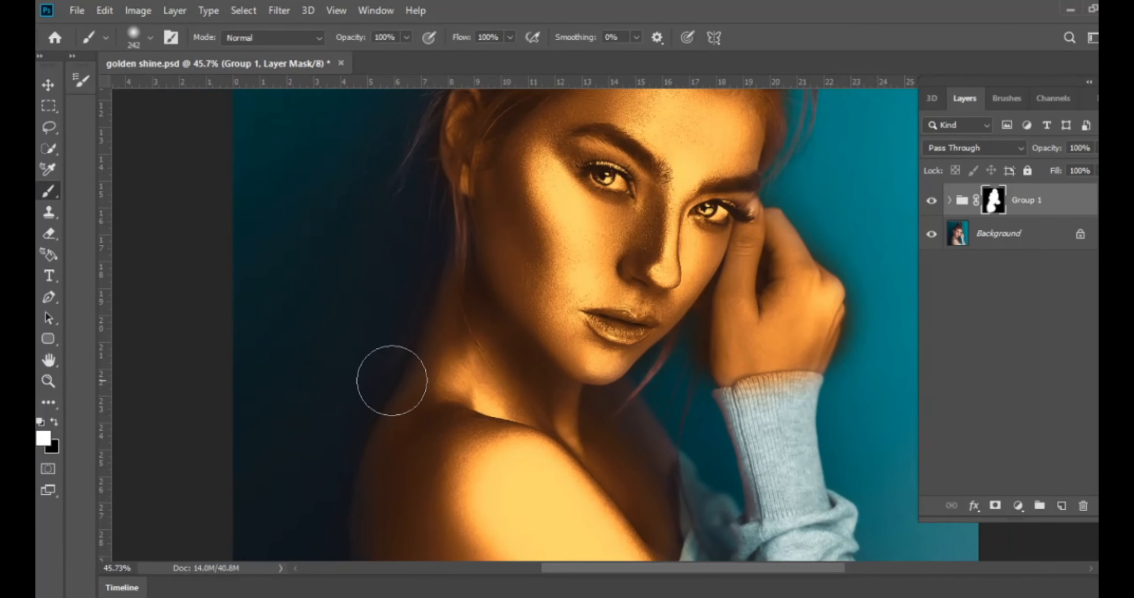
# Paint black on Group 1's mask along the sleeve cuff with a 50 px brush to keep the gold off the fabric.
pyautogui.click(53, 422)
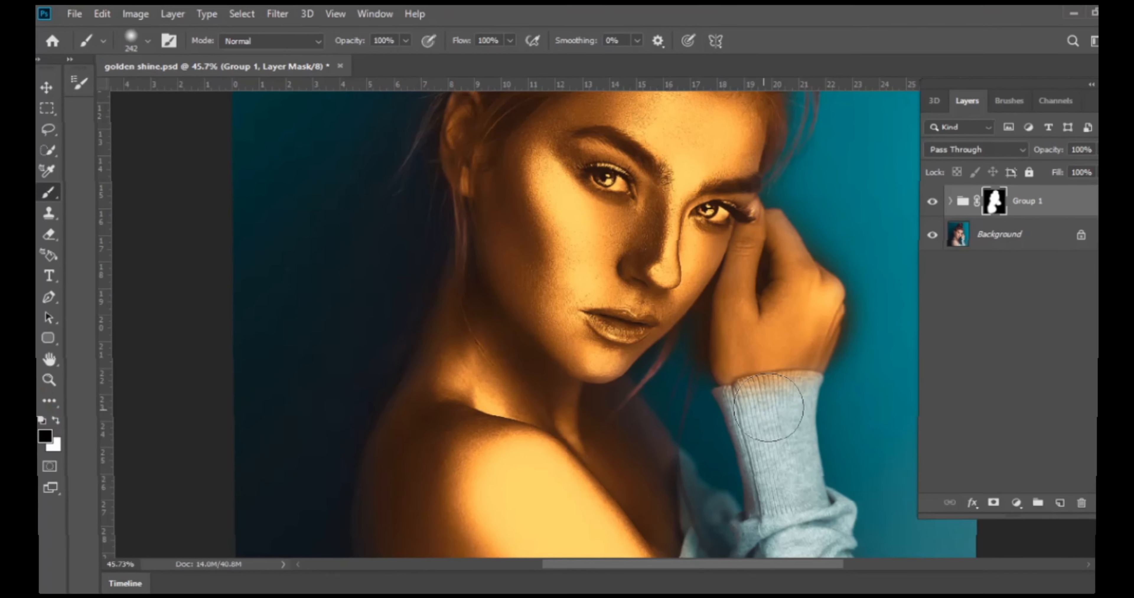
pyautogui.moveTo(783, 403)
pyautogui.mouseDown()
pyautogui.moveTo(793, 404)
pyautogui.moveTo(753, 413)
pyautogui.moveTo(794, 389)
pyautogui.moveTo(771, 396)
pyautogui.mouseUp()
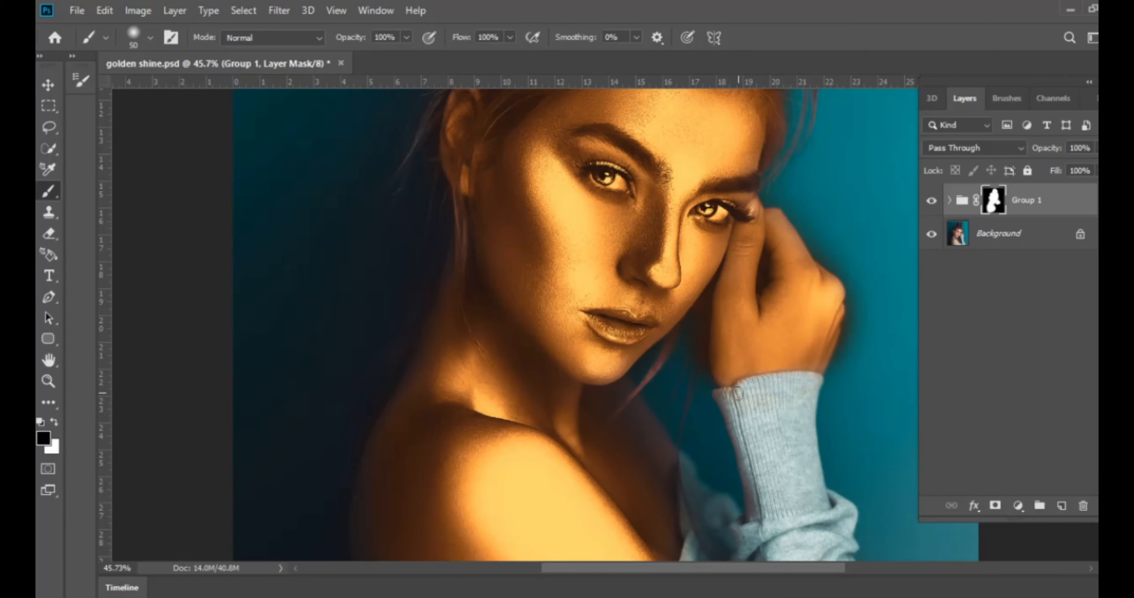
pyautogui.moveTo(762, 409)
pyautogui.mouseDown()
pyautogui.moveTo(773, 410)
pyautogui.moveTo(657, 443)
pyautogui.mouseUp()
# Remove the golden halo around the hand by painting black on Group 1's mask with a 50 px brush.
pyautogui.press('x')
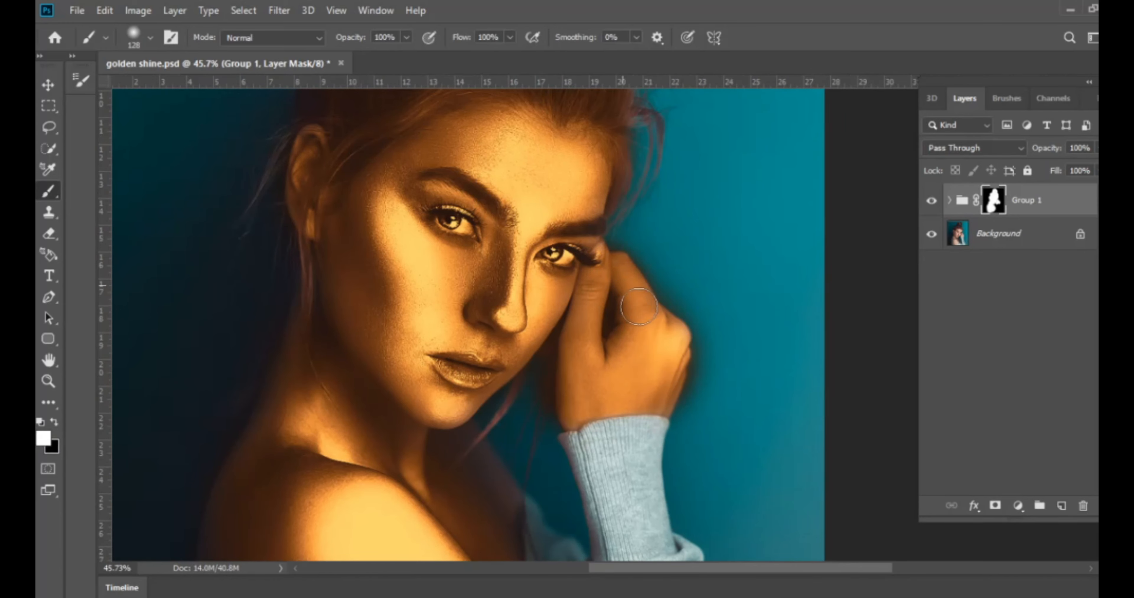
pyautogui.press('x')
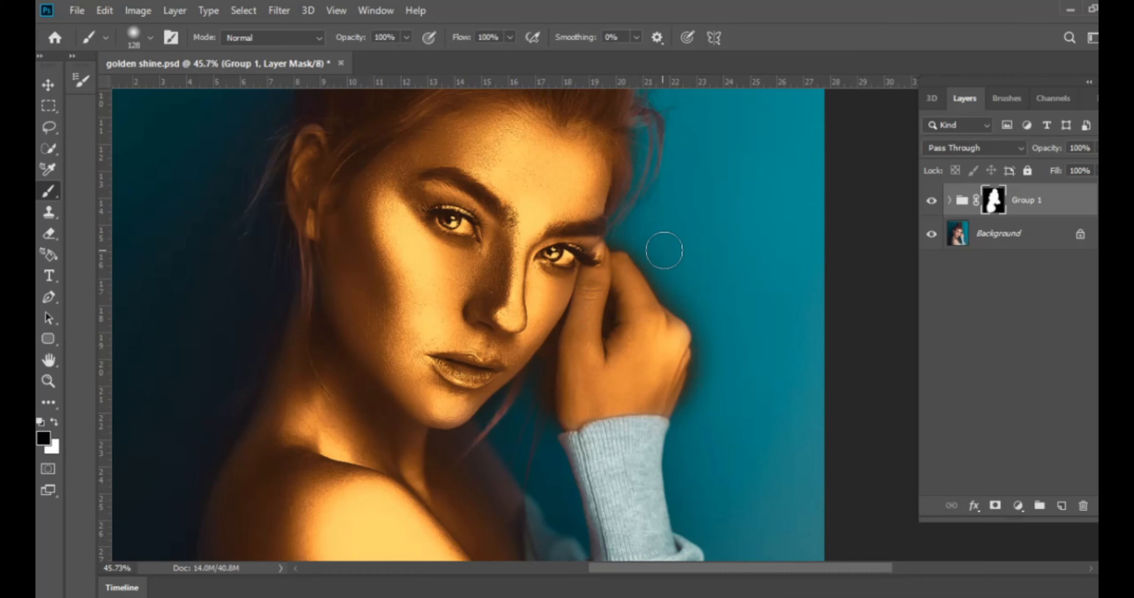
pyautogui.moveTo(677, 249); pyautogui.dragTo(659, 252)
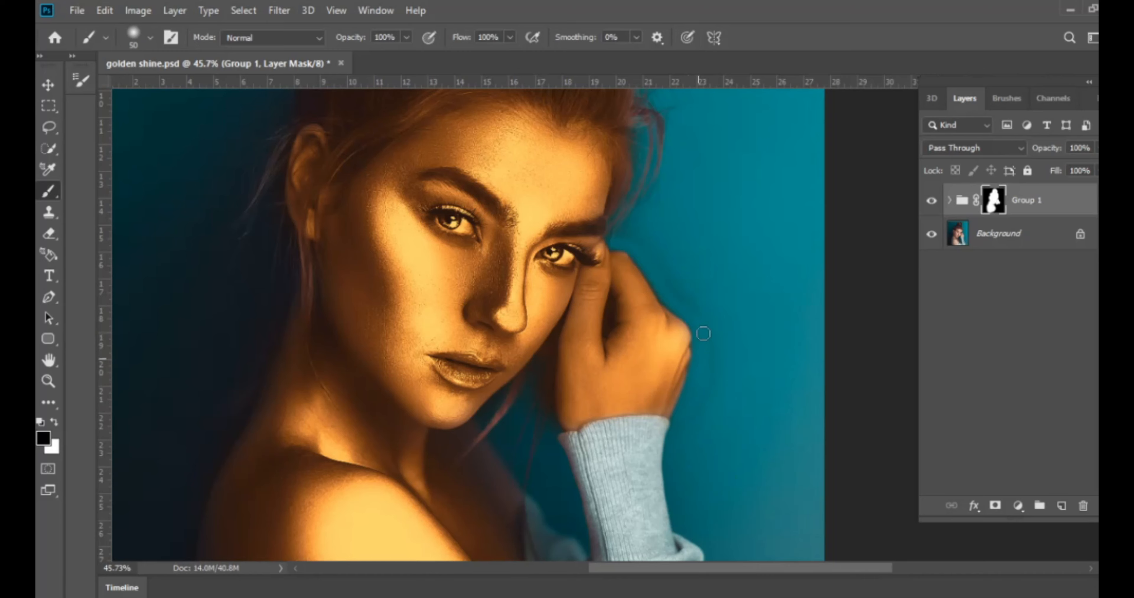
pyautogui.moveTo(699, 270); pyautogui.dragTo(722, 283)
# Restore the gold on the knuckles and outer hand edge by painting white on Group 1's mask with a 150 px brush.
pyautogui.press('x')
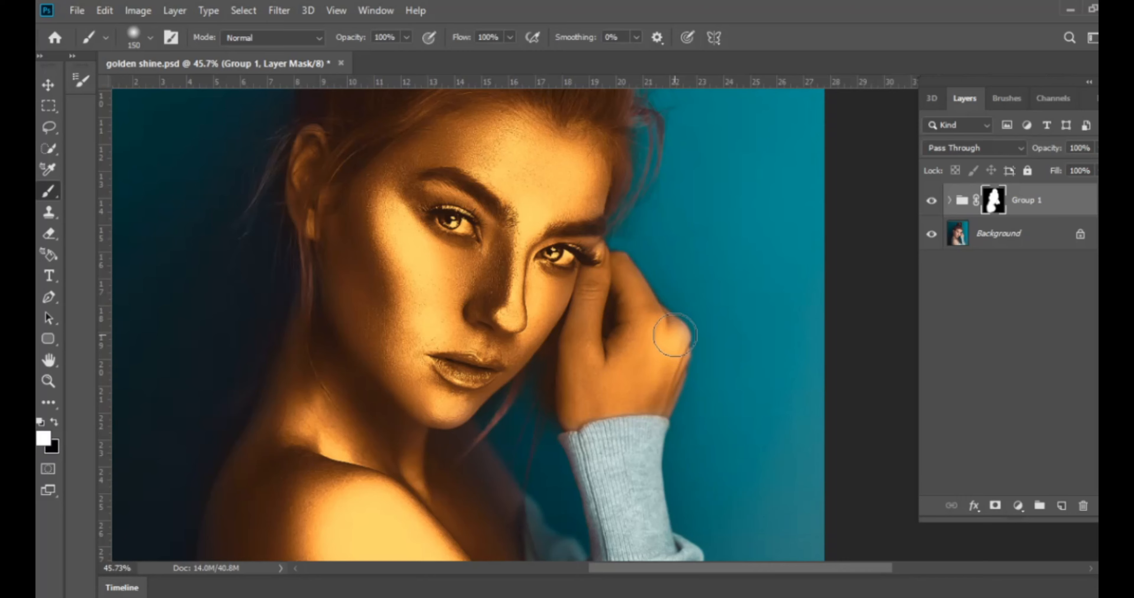
pyautogui.moveTo(674, 336); pyautogui.dragTo(662, 339)
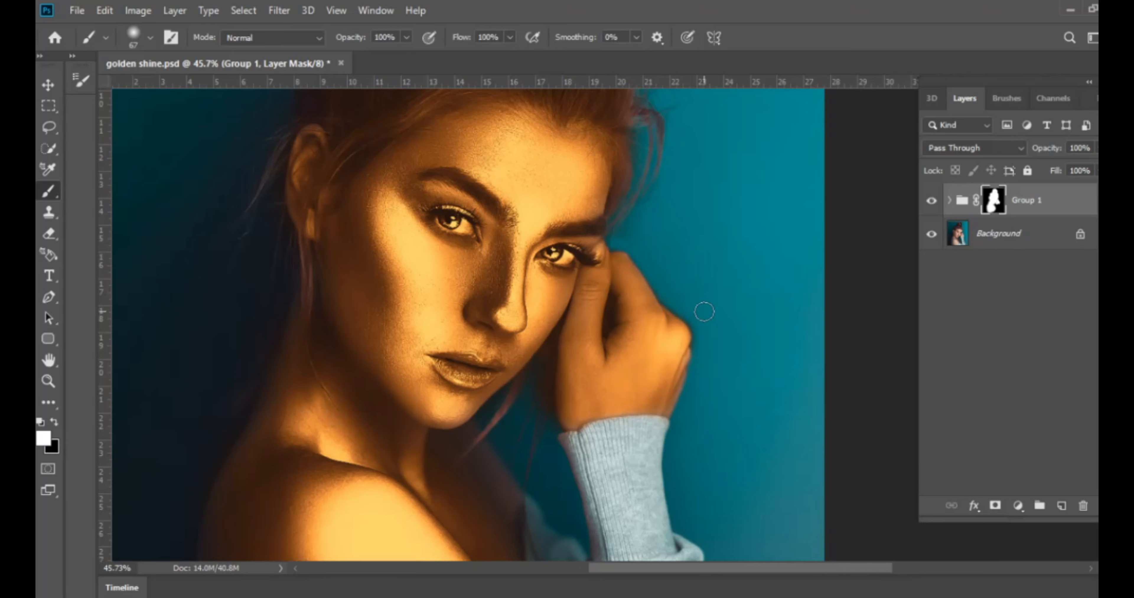
pyautogui.press('x')
pyautogui.press('x')
pyautogui.press('x')
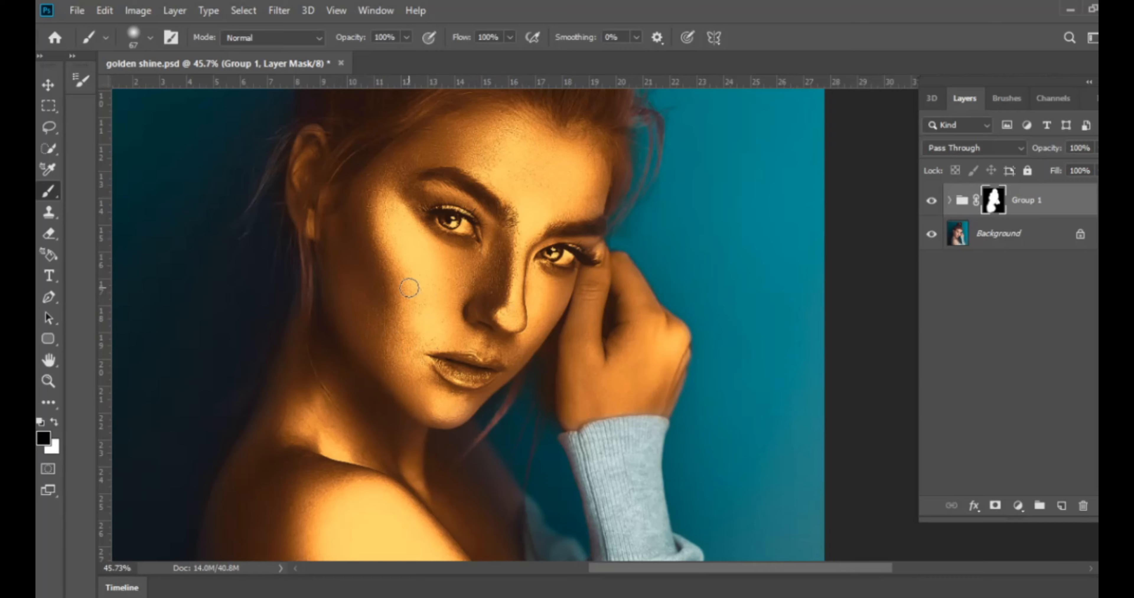
# Paint black on Group 1's mask over the sweater neckline and sleeve, enlarging the brush to 343 px for the sleeve.
pyautogui.click(48, 85)
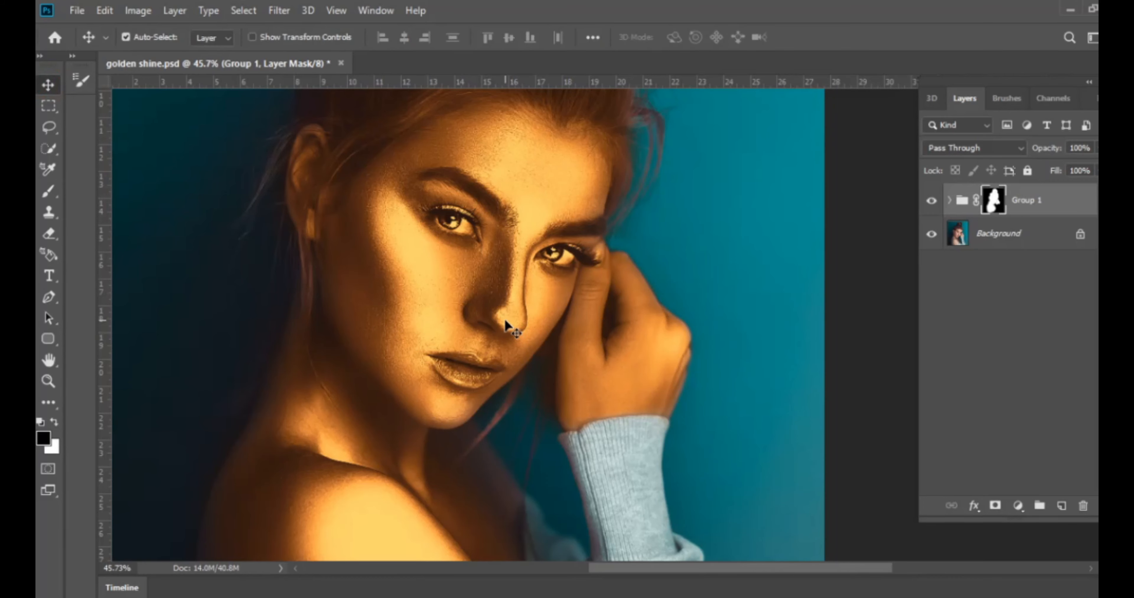
pyautogui.hotkey('ctrl', 'space')
pyautogui.moveTo(505, 321); pyautogui.dragTo(458, 347)
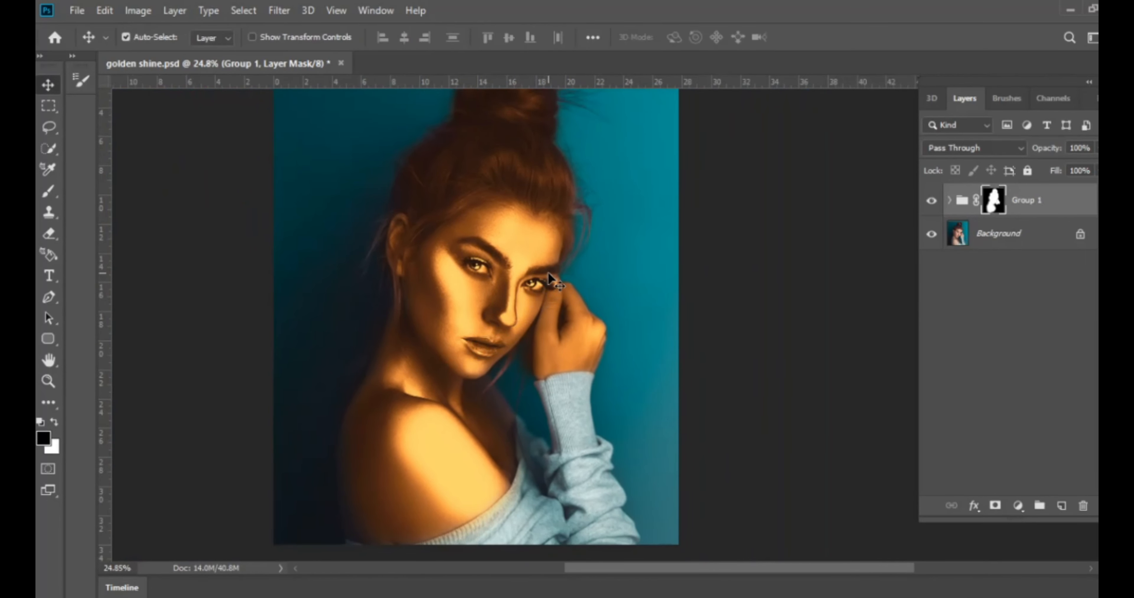
pyautogui.hotkey('ctrl', 'space')
pyautogui.moveTo(491, 492); pyautogui.dragTo(523, 442)
pyautogui.press('space')
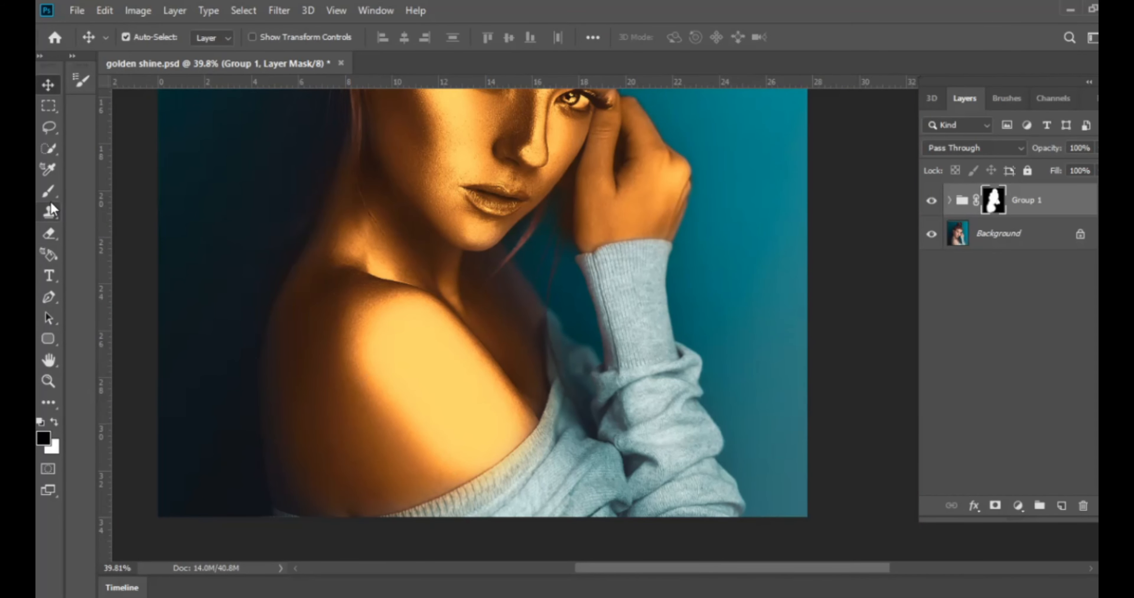
pyautogui.click(48, 191)
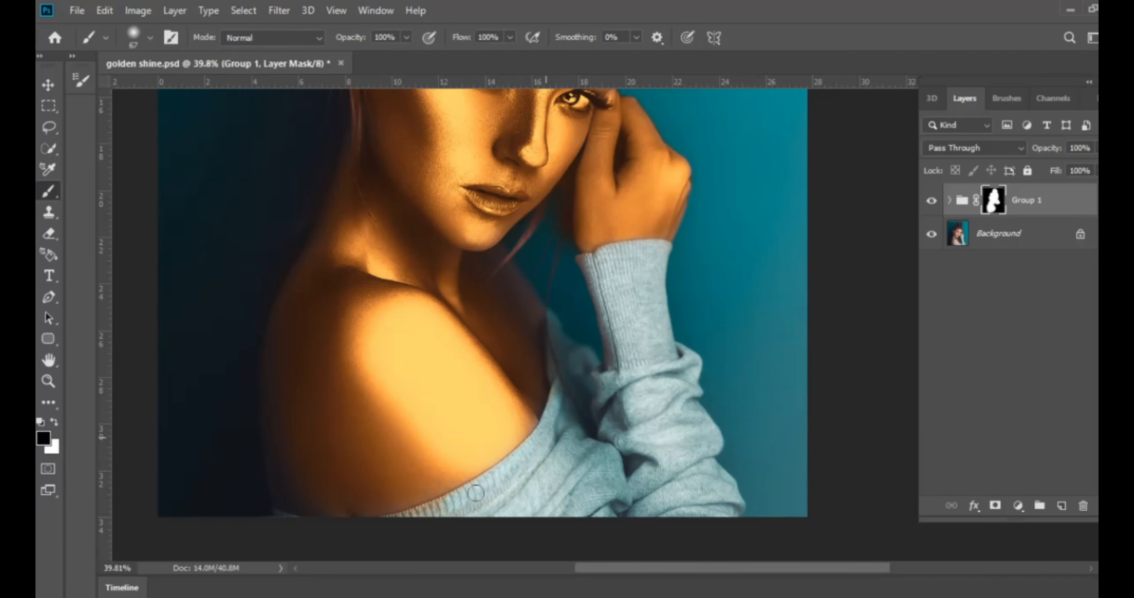
pyautogui.moveTo(535, 486); pyautogui.dragTo(613, 472)
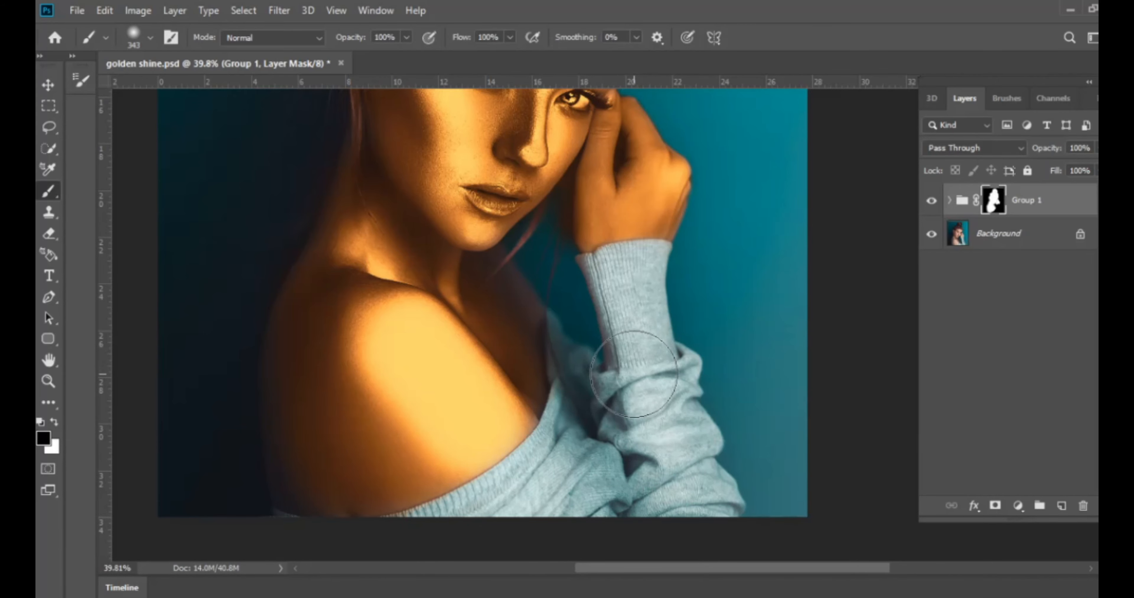
pyautogui.press('x')
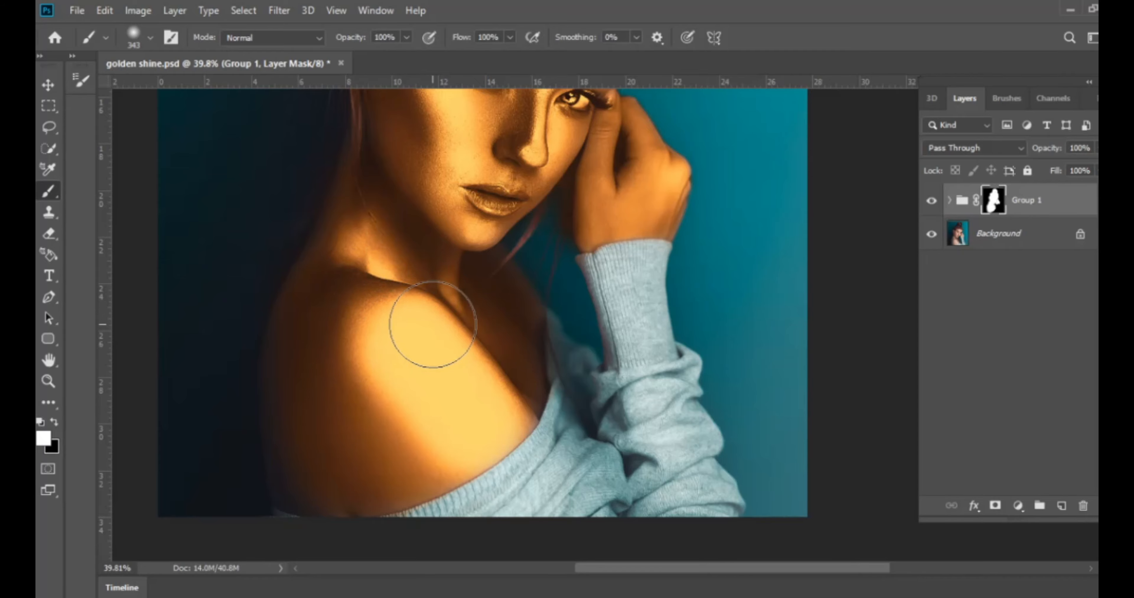
# Add a Color Lookup layer above Group 1 with the Crisp_Warm.look 3D LUT and lower its opacity to 20%.
pyautogui.press('z')
pyautogui.moveTo(435, 324); pyautogui.dragTo(396, 357)
pyautogui.press('b')
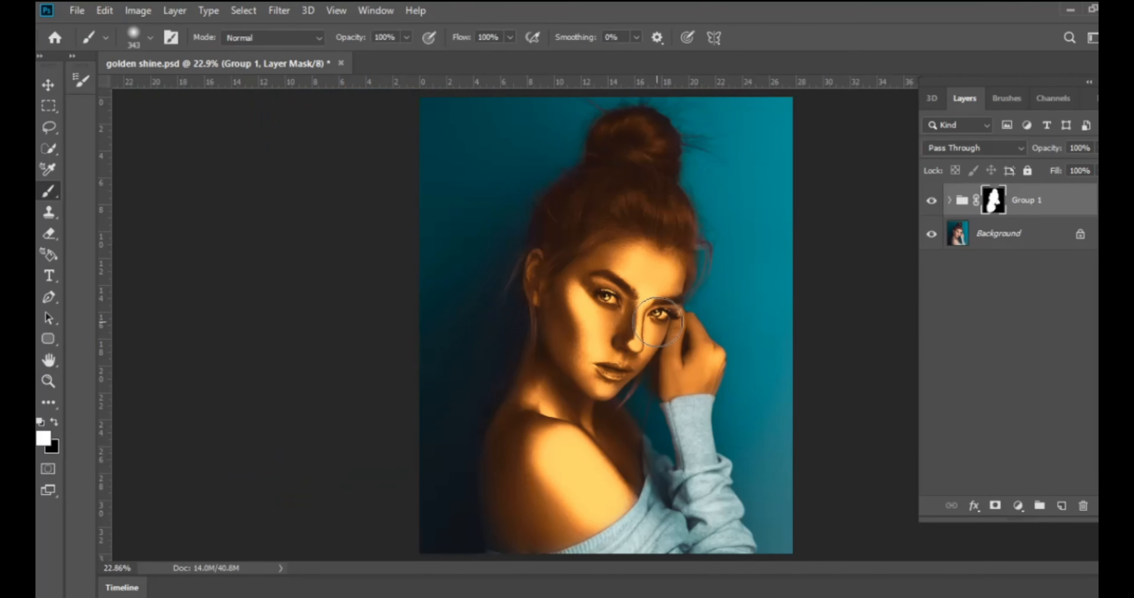
pyautogui.press('v')
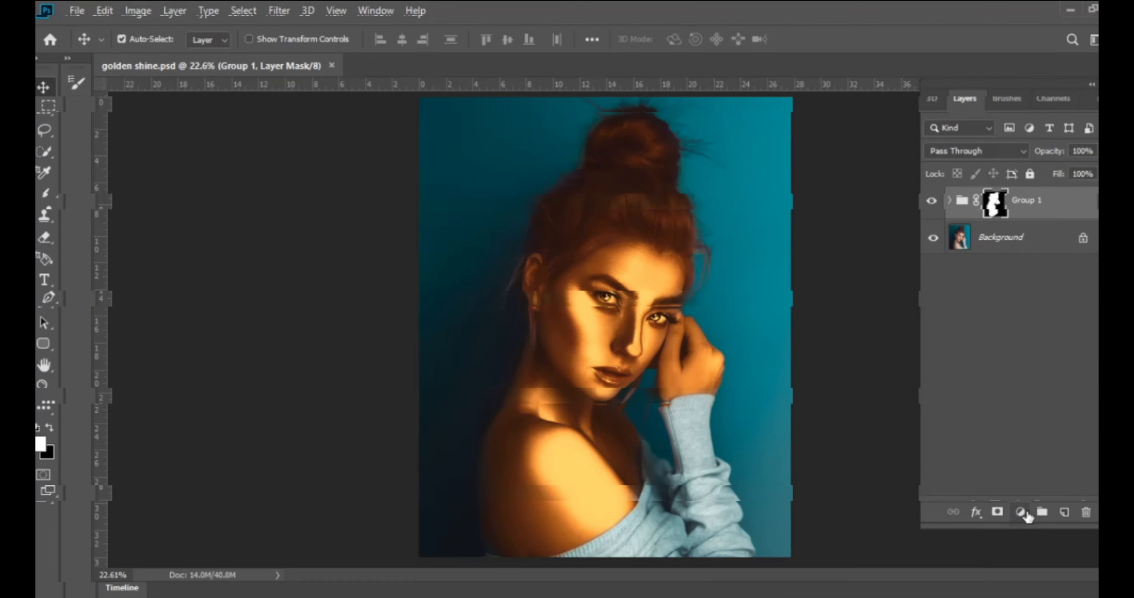
pyautogui.click(1021, 507)
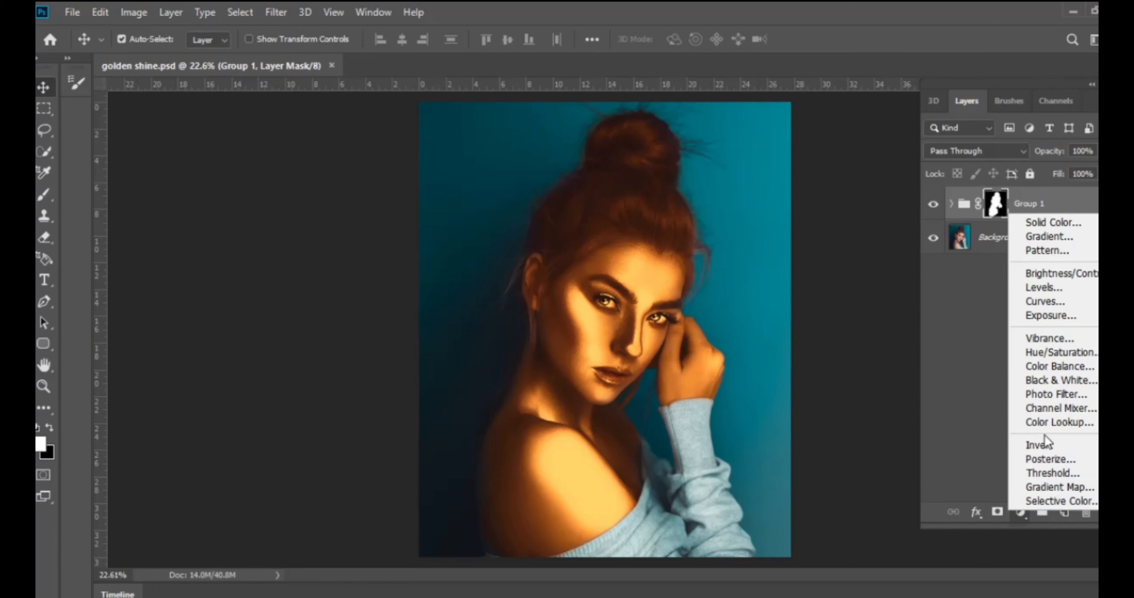
pyautogui.click(1053, 421)
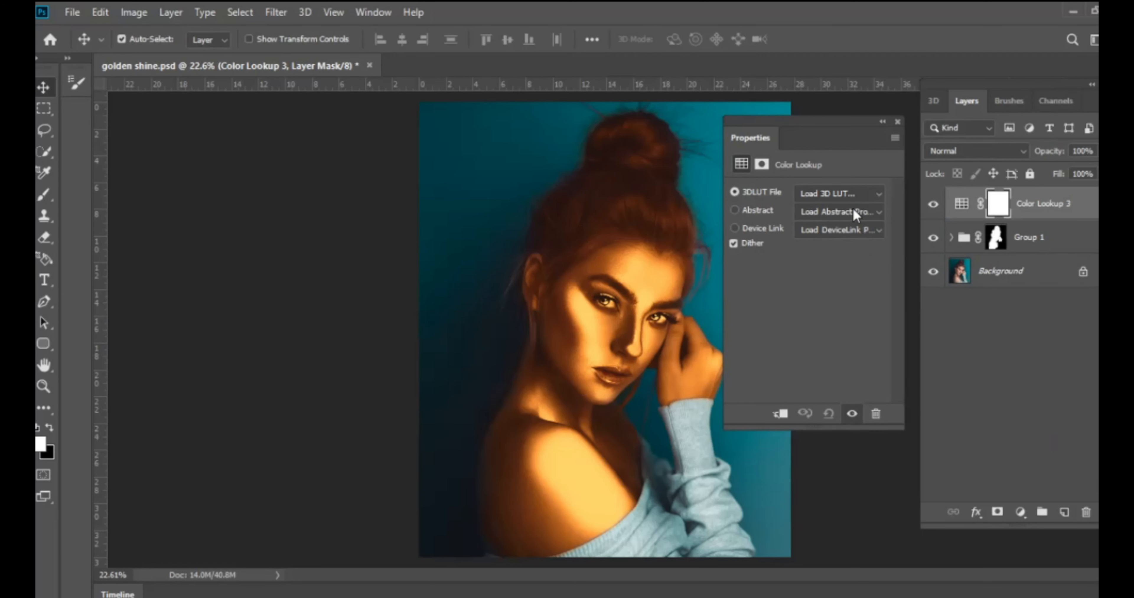
pyautogui.click(848, 195)
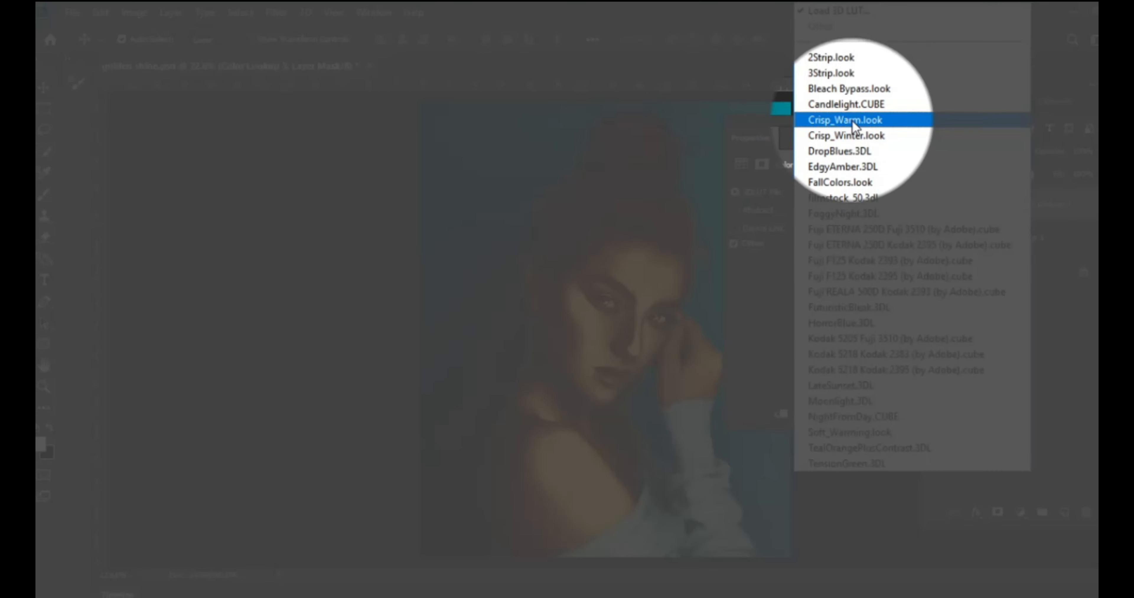
pyautogui.click(852, 121)
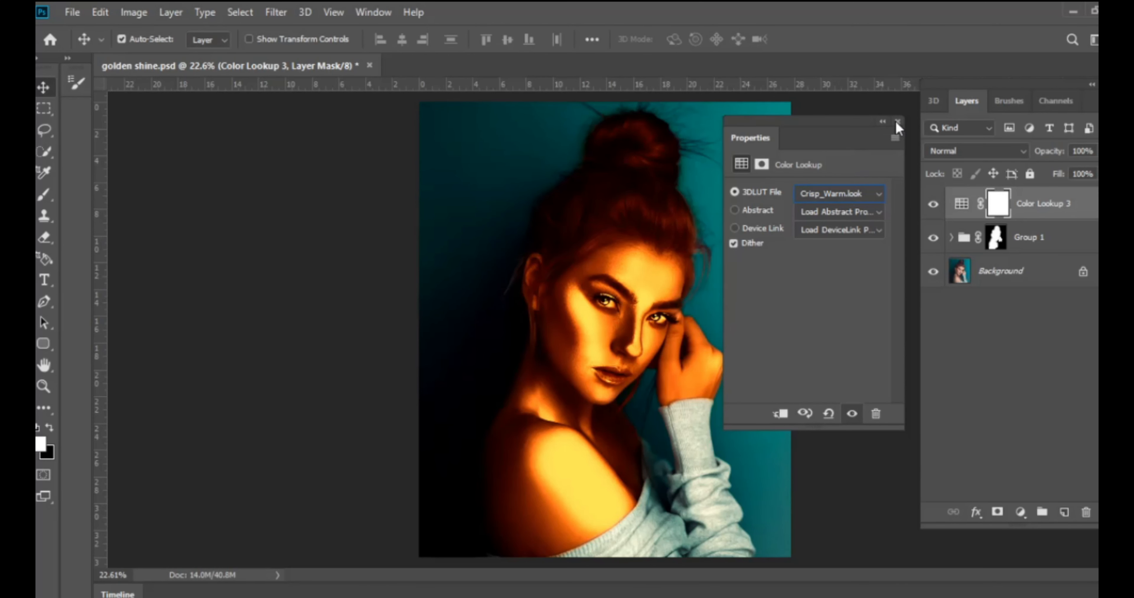
pyautogui.click(897, 122)
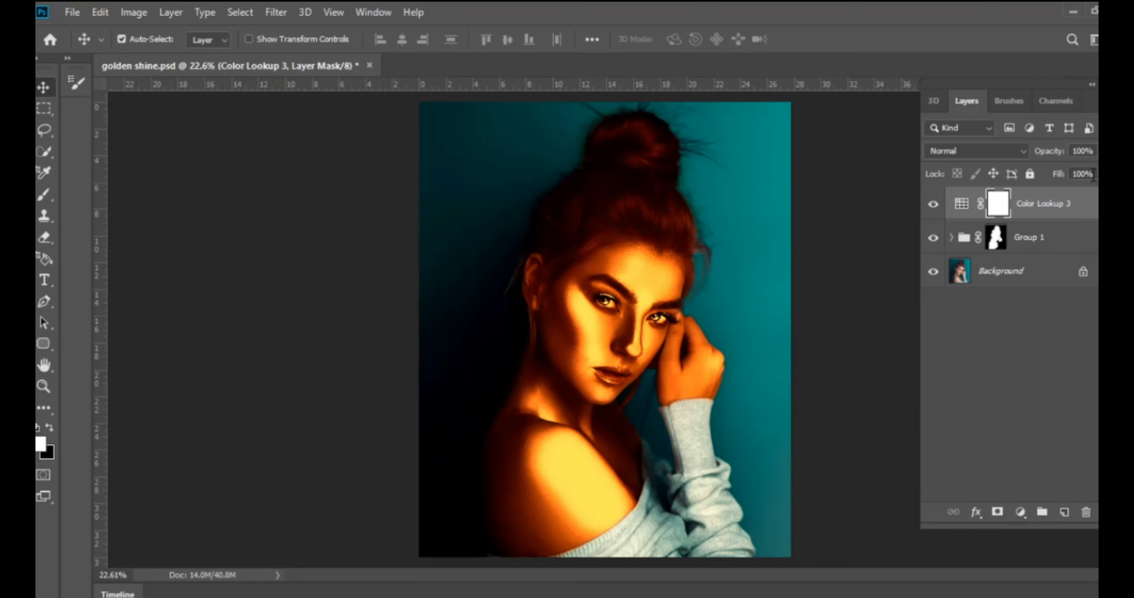
pyautogui.moveTo(1048, 152); pyautogui.dragTo(1016, 153)
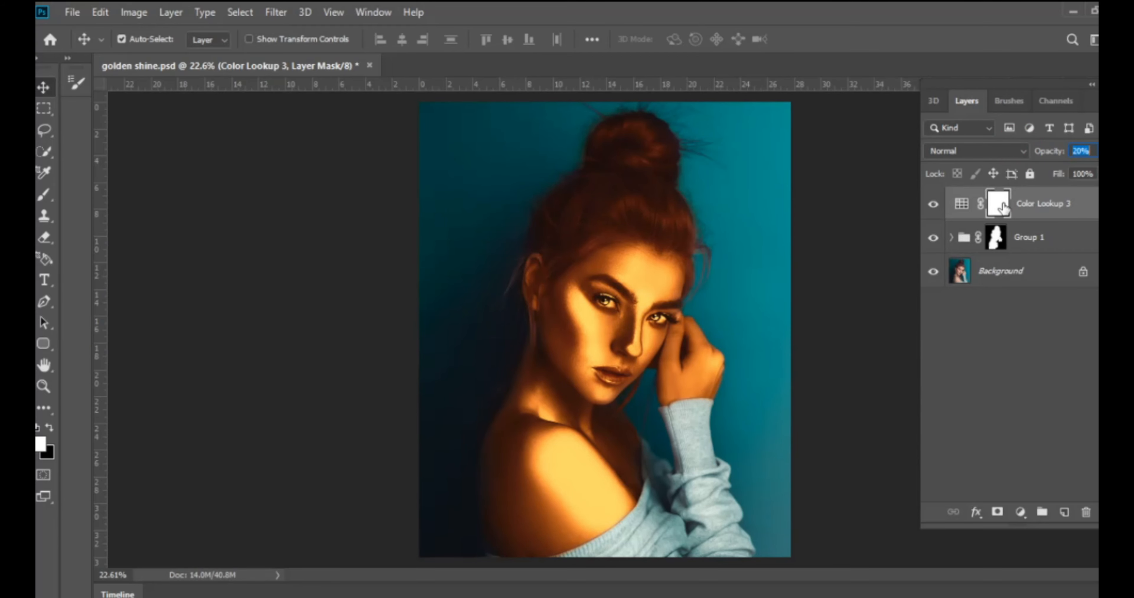
# Lower the opacity of the Hue/Saturation 1 layer inside Group 1, then collapse the group.
pyautogui.click(935, 206)
pyautogui.click(951, 238)
pyautogui.scroll(-3, 1056, 464)
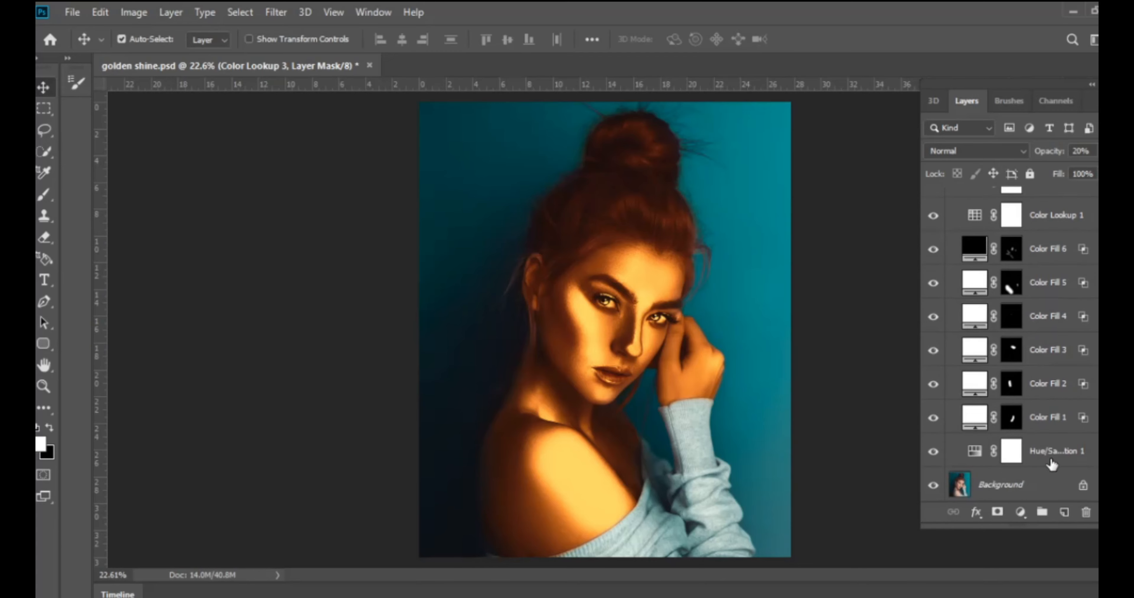
pyautogui.click(1061, 460)
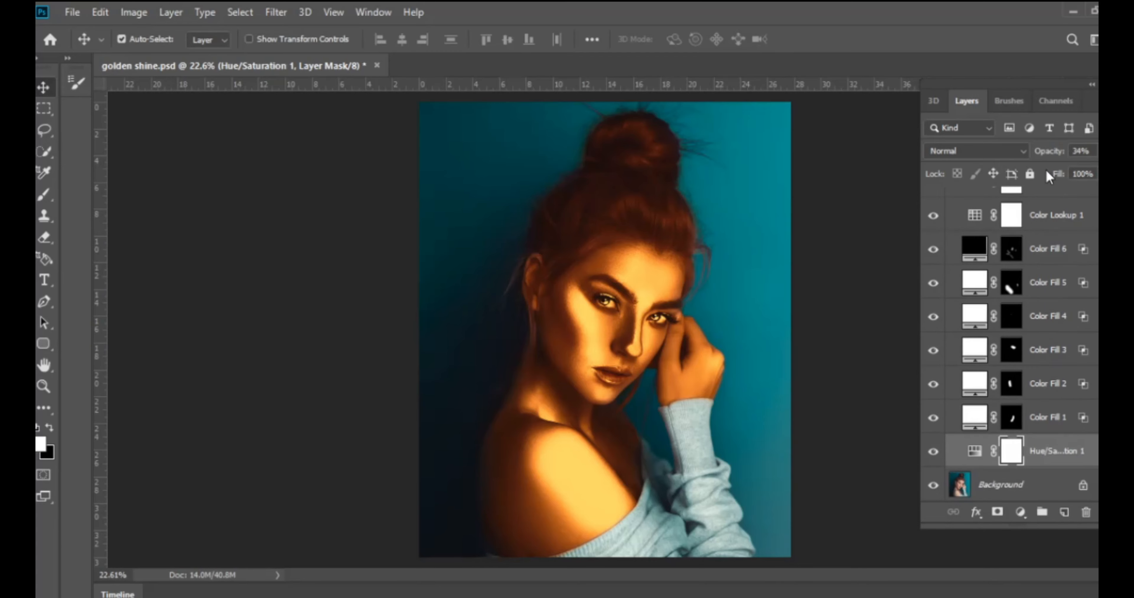
pyautogui.moveTo(1048, 158); pyautogui.dragTo(999, 161)
pyautogui.scroll(3, 1013, 344)
pyautogui.click(951, 238)
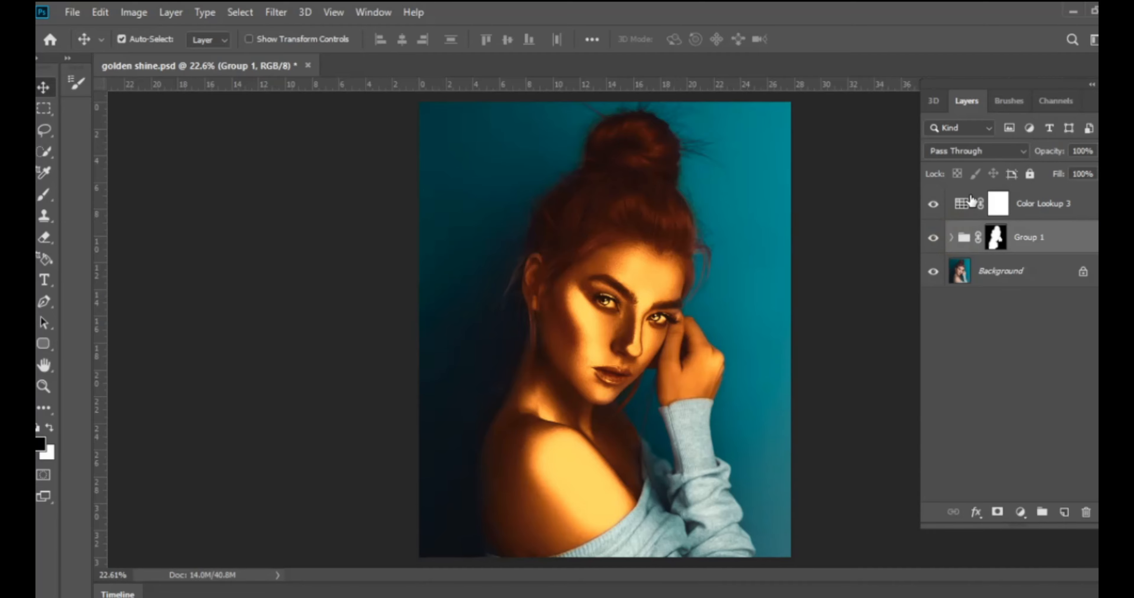